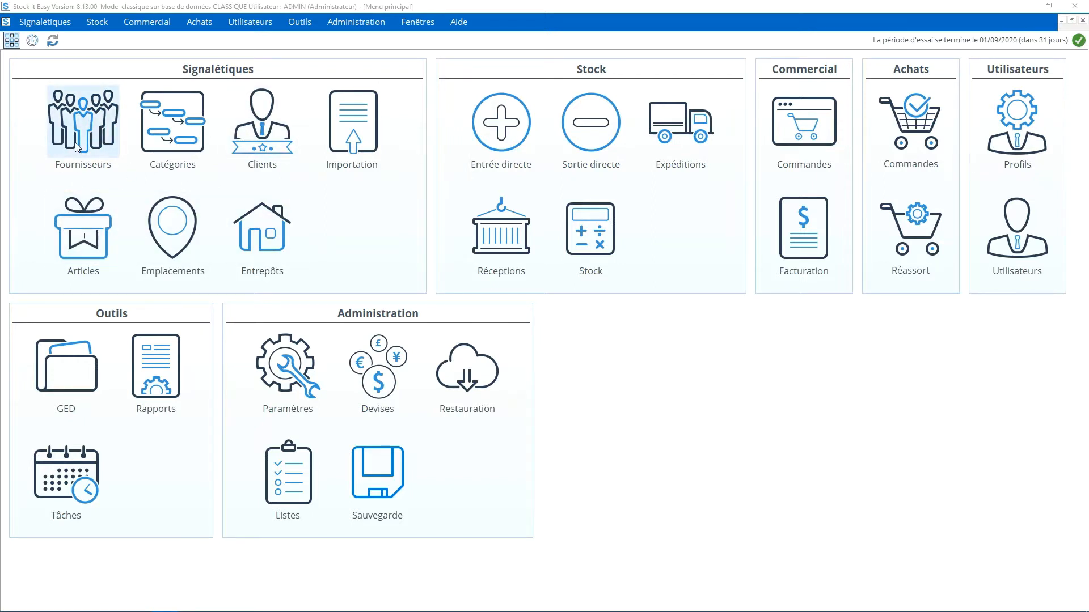
Open the article list and create a new article record.
{"action": "left_click", "coordinate": [81, 240]}
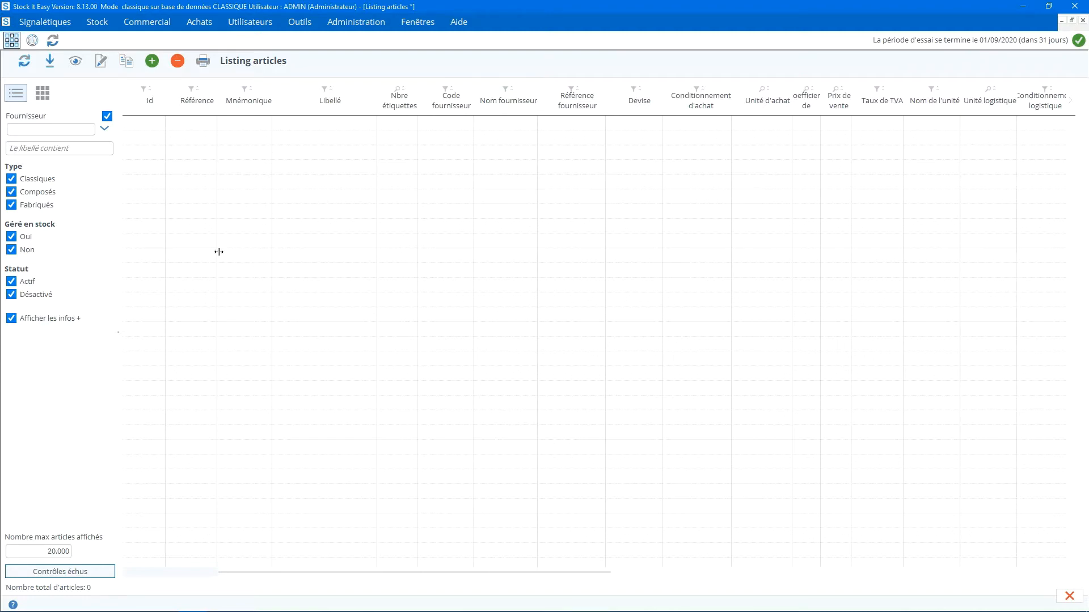
{"action": "left_click", "coordinate": [152, 61]}
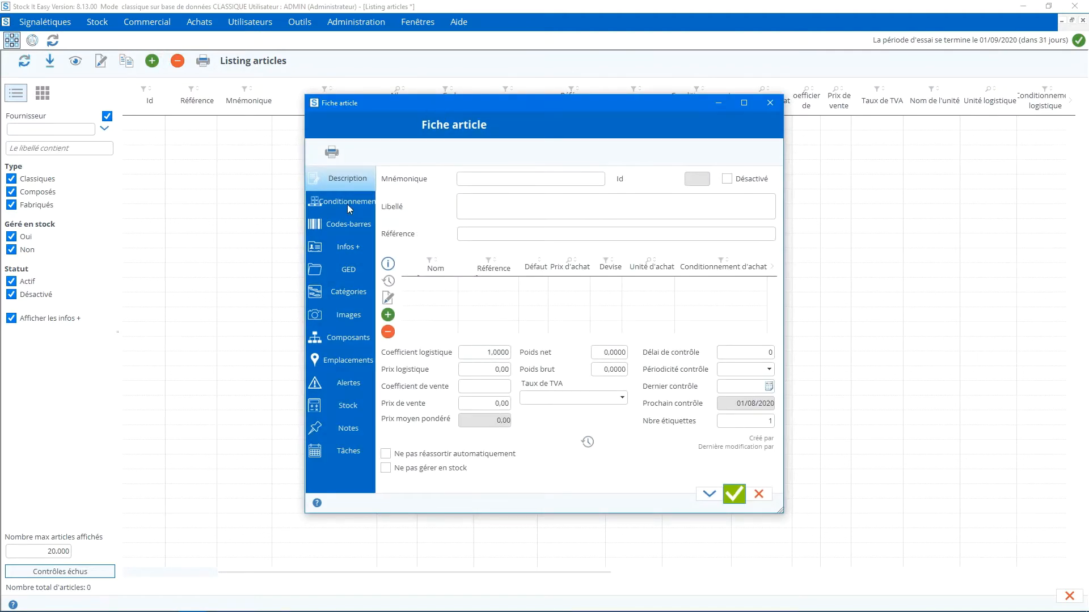
Examine the new article record's sections, from packaging, barcodes and extra info through categories, images and locations to alerts, stock and notes.
{"action": "left_click", "coordinate": [347, 205]}
{"action": "left_click", "coordinate": [347, 222]}
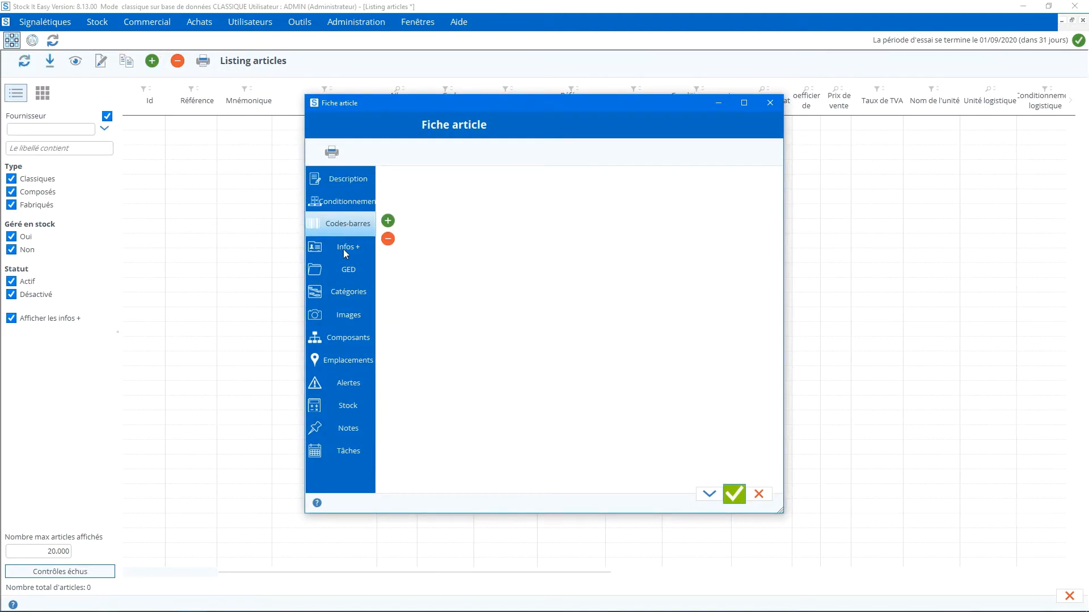
{"action": "left_click", "coordinate": [343, 248]}
{"action": "left_click", "coordinate": [345, 272]}
{"action": "left_click", "coordinate": [343, 297]}
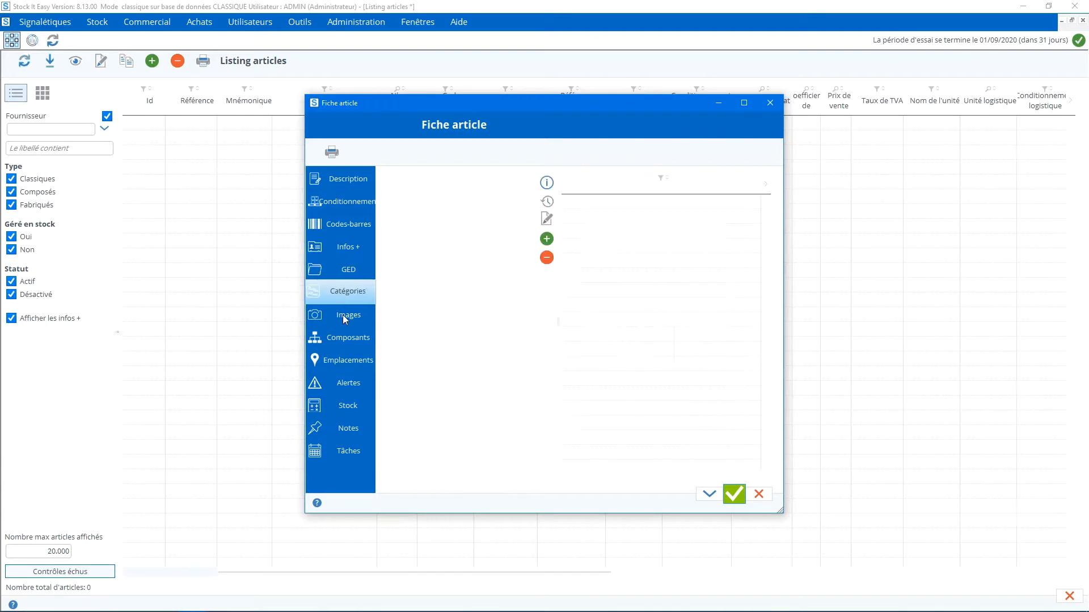
{"action": "left_click", "coordinate": [343, 315]}
{"action": "left_click", "coordinate": [344, 339]}
{"action": "left_click", "coordinate": [348, 361]}
{"action": "left_click", "coordinate": [350, 384]}
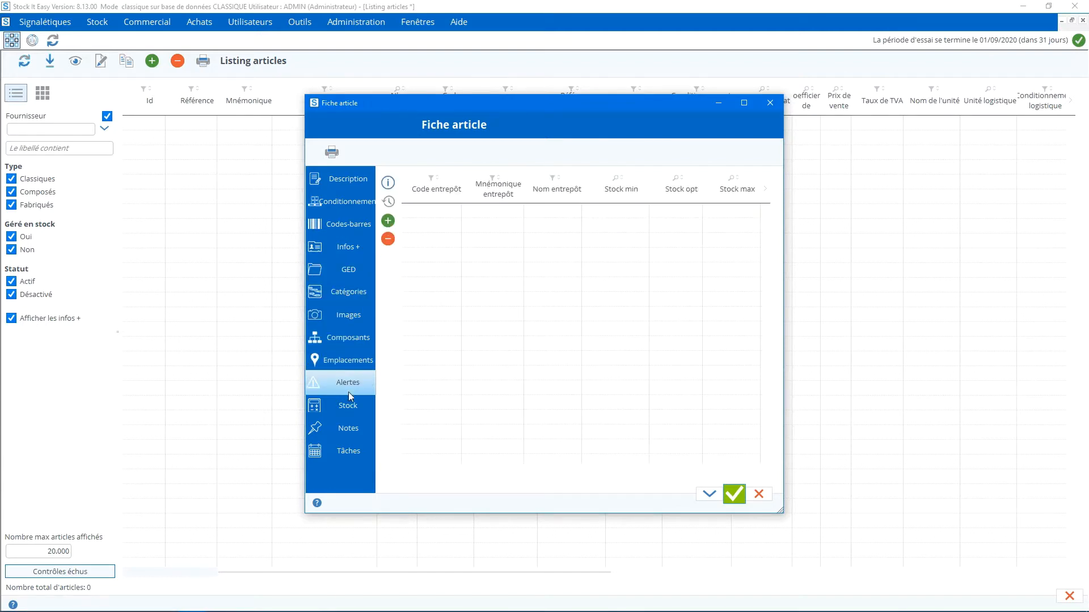
{"action": "left_click", "coordinate": [351, 407]}
{"action": "left_click", "coordinate": [352, 430]}
Fill in the article's description with mnemonic "demo", label "article démonstration" and reference "demo123".
{"action": "left_click", "coordinate": [347, 181]}
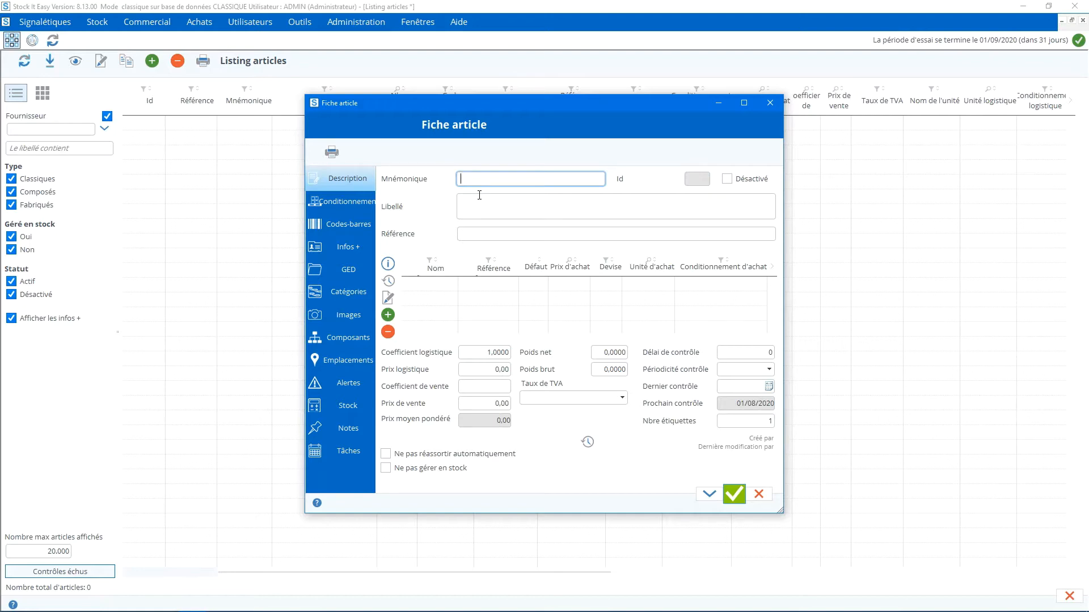
{"action": "type", "text": "demo"}
{"action": "left_click", "coordinate": [479, 195]}
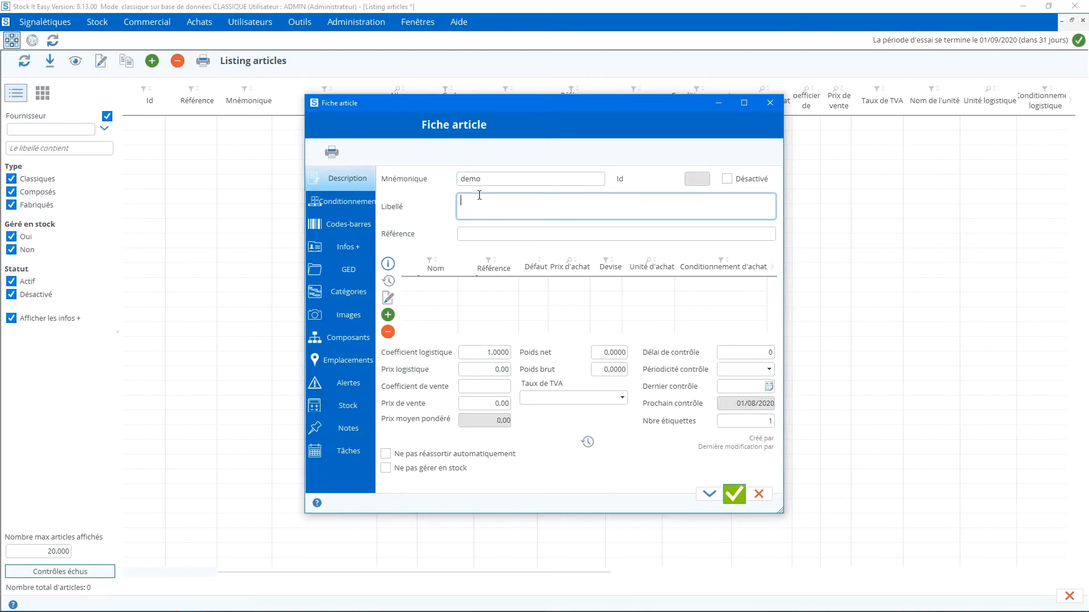
{"action": "type", "text": "article démonstration"}
{"action": "key", "text": "Tab"}
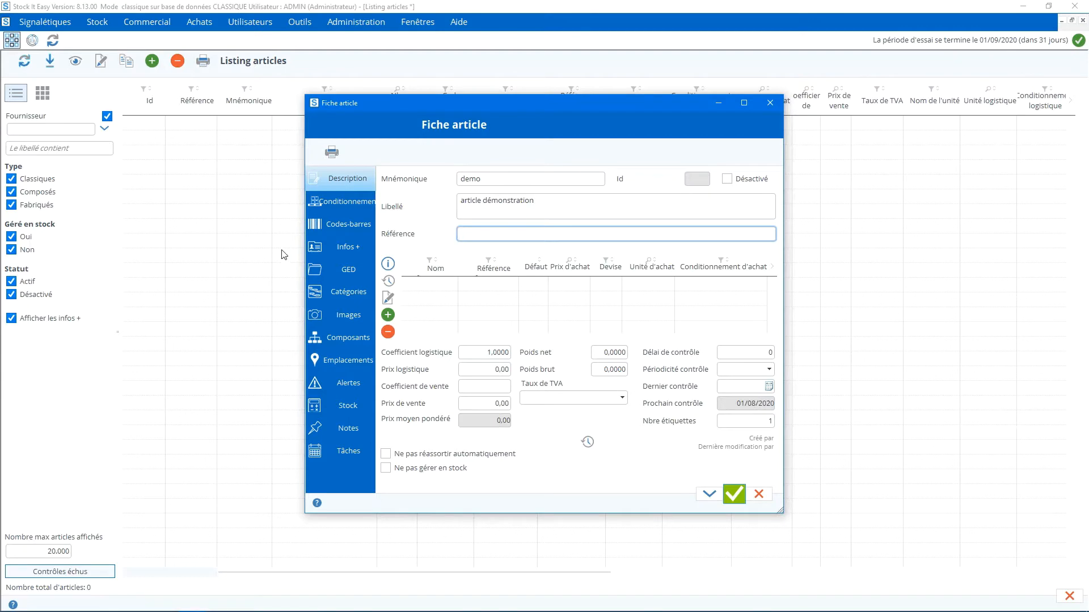
{"action": "type", "text": "demo123"}
Add a purchase tariff to the article with supplier "Non défini", purchase price 5,00 and currency euro - EUR (€).
{"action": "left_click", "coordinate": [389, 315]}
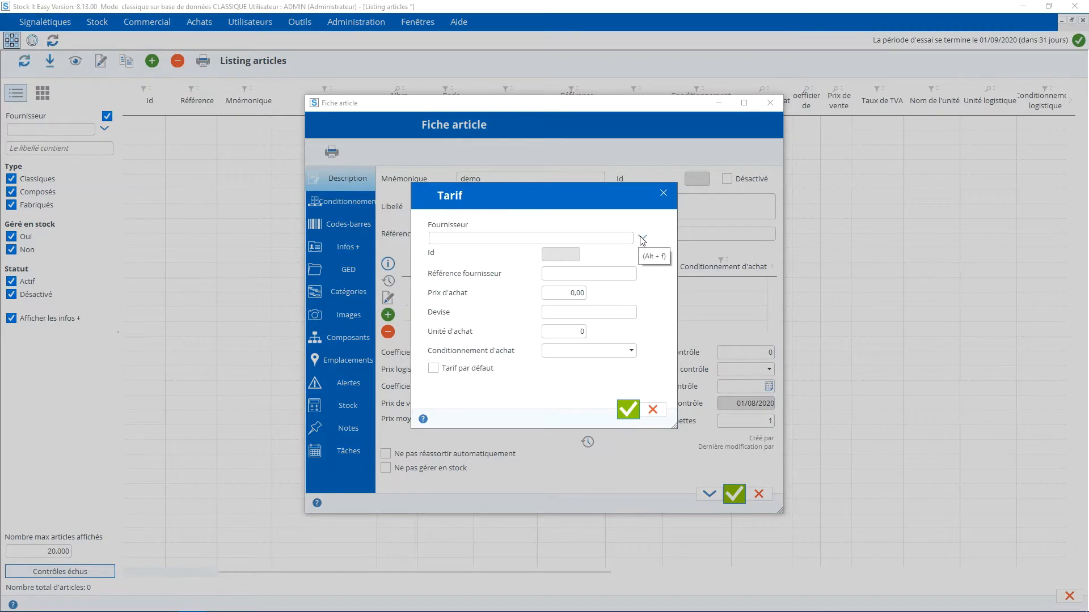
{"action": "left_click", "coordinate": [642, 239]}
{"action": "left_click", "coordinate": [590, 297]}
{"action": "left_click", "coordinate": [576, 291]}
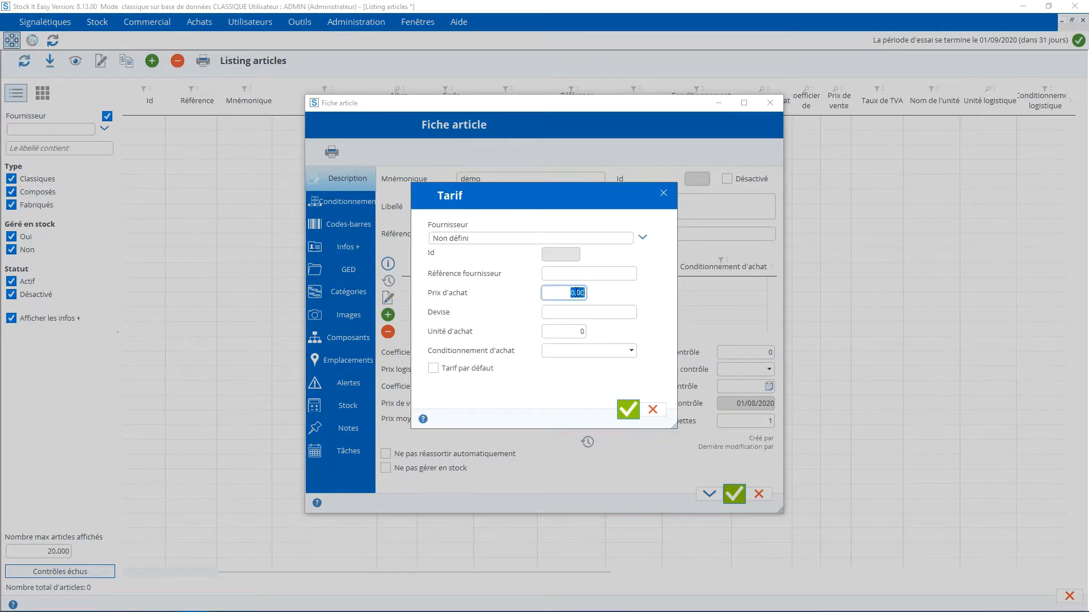
{"action": "left_click", "coordinate": [577, 315]}
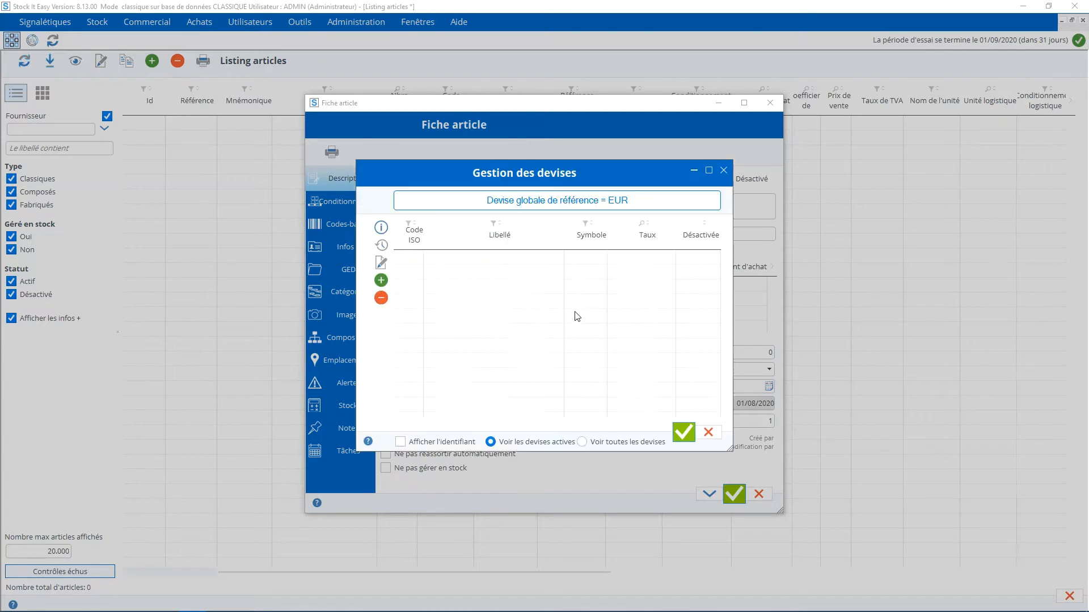
{"action": "double_click", "coordinate": [510, 259]}
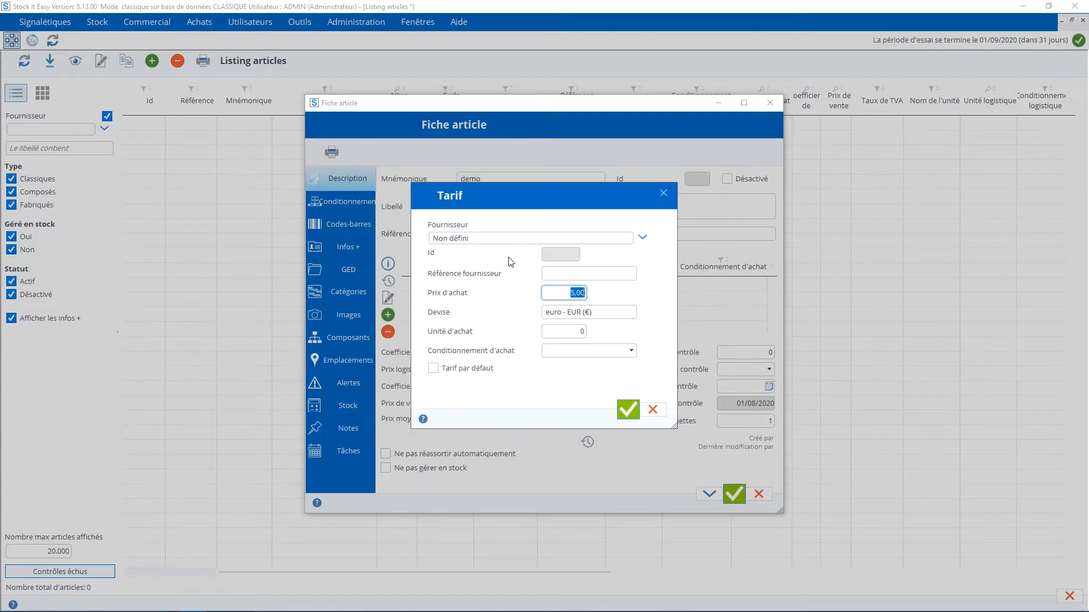
Set the tariff's purchase unit to 1 and its purchase packaging to Boite, and validate the tariff.
{"action": "left_click", "coordinate": [565, 331]}
{"action": "type", "text": "1"}
{"action": "left_click", "coordinate": [578, 351]}
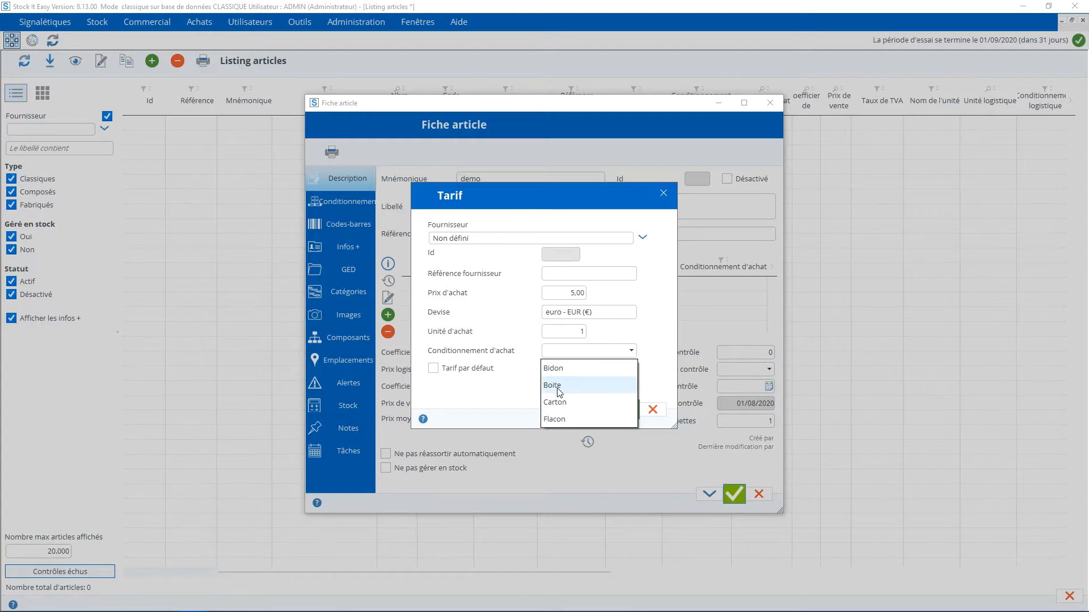
{"action": "left_click", "coordinate": [560, 386]}
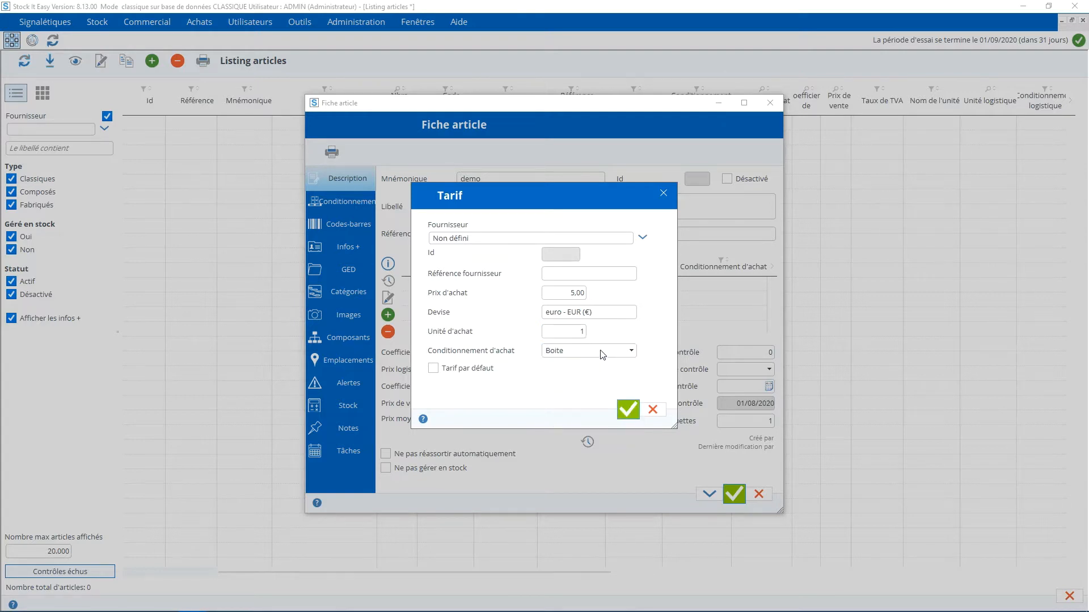
{"action": "left_click", "coordinate": [626, 409]}
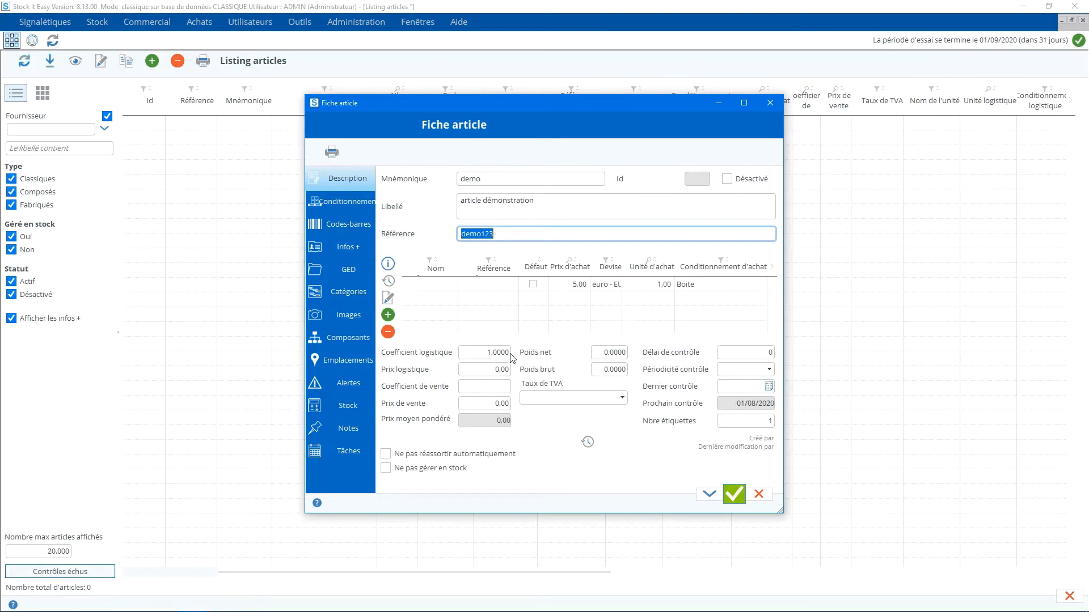
Set the article's logistic price to 5 and its sales coefficient to 2, and save the article.
{"action": "left_click", "coordinate": [479, 369]}
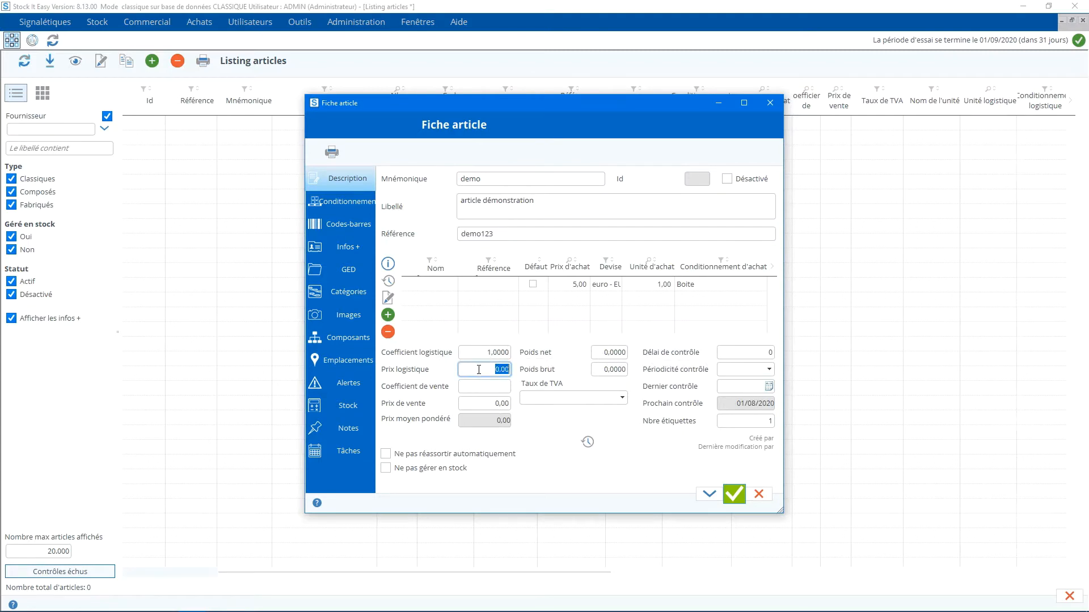
{"action": "type", "text": "5"}
{"action": "key", "text": "Tab"}
{"action": "type", "text": "2"}
{"action": "key", "text": "Tab"}
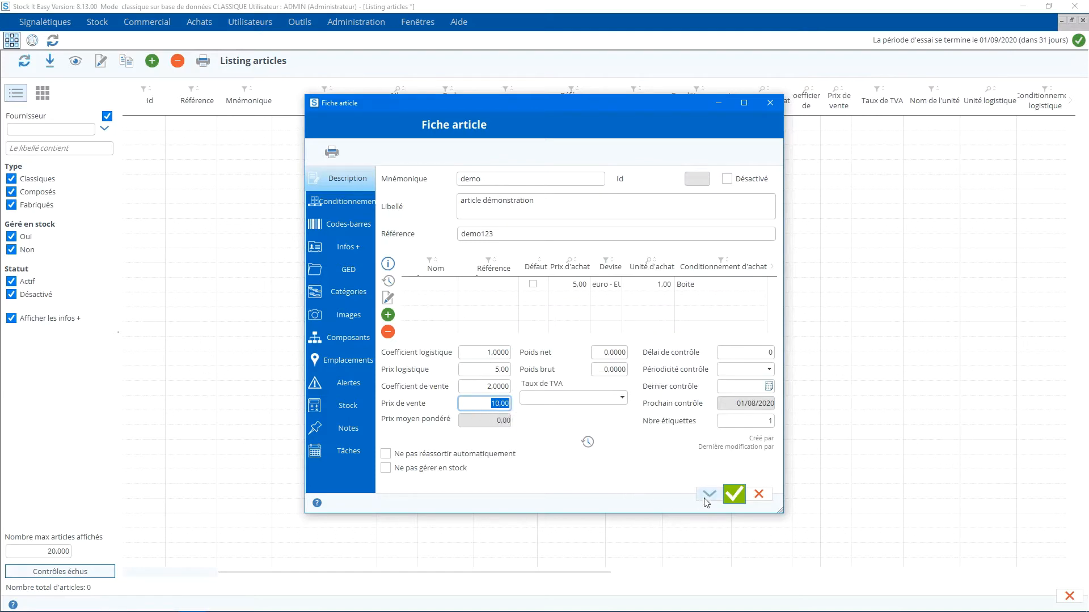
{"action": "left_click", "coordinate": [735, 498]}
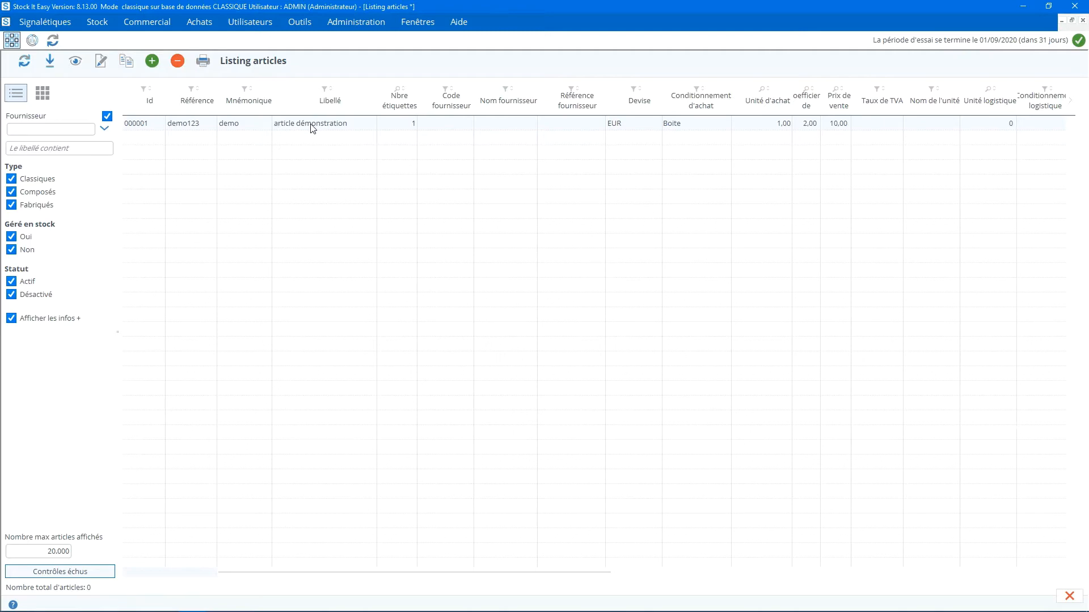
Look at the supplier list and its blank supplier creation form, leaving the form without saving.
{"action": "left_click", "coordinate": [11, 42]}
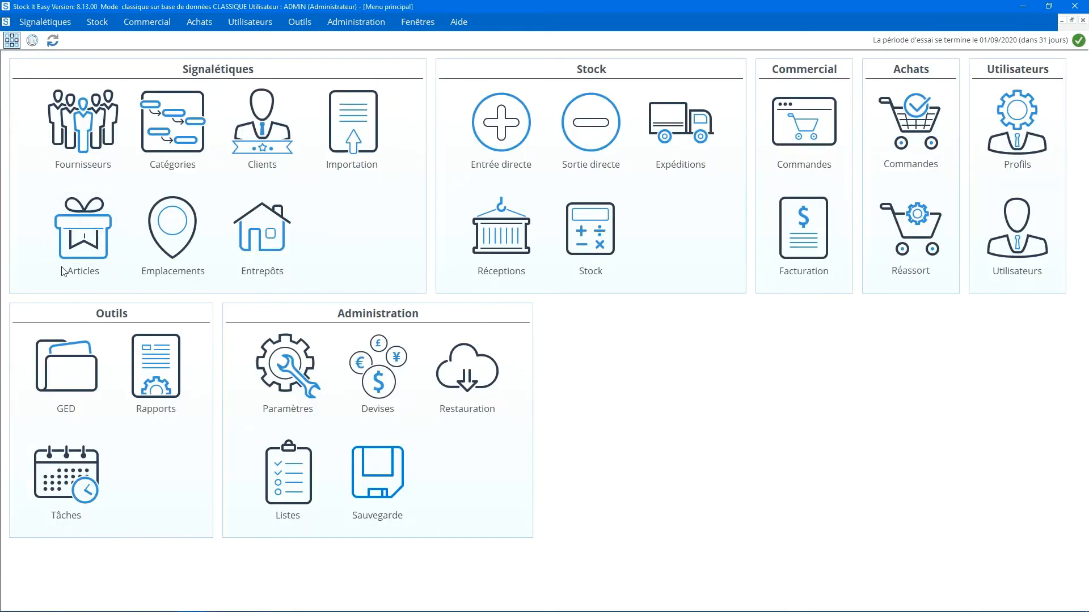
{"action": "left_click", "coordinate": [83, 122]}
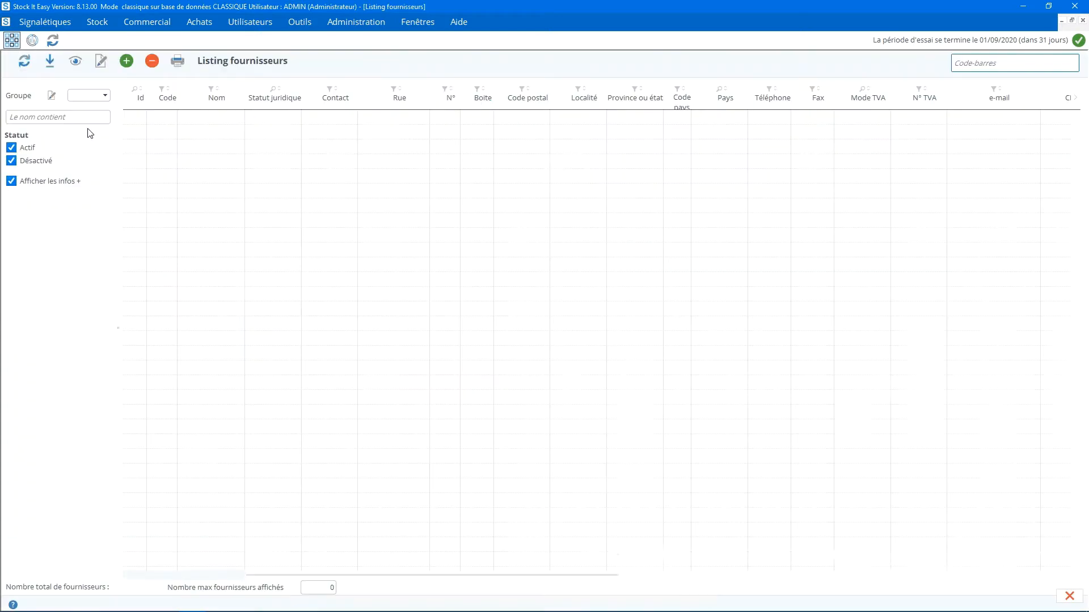
{"action": "left_click", "coordinate": [126, 60]}
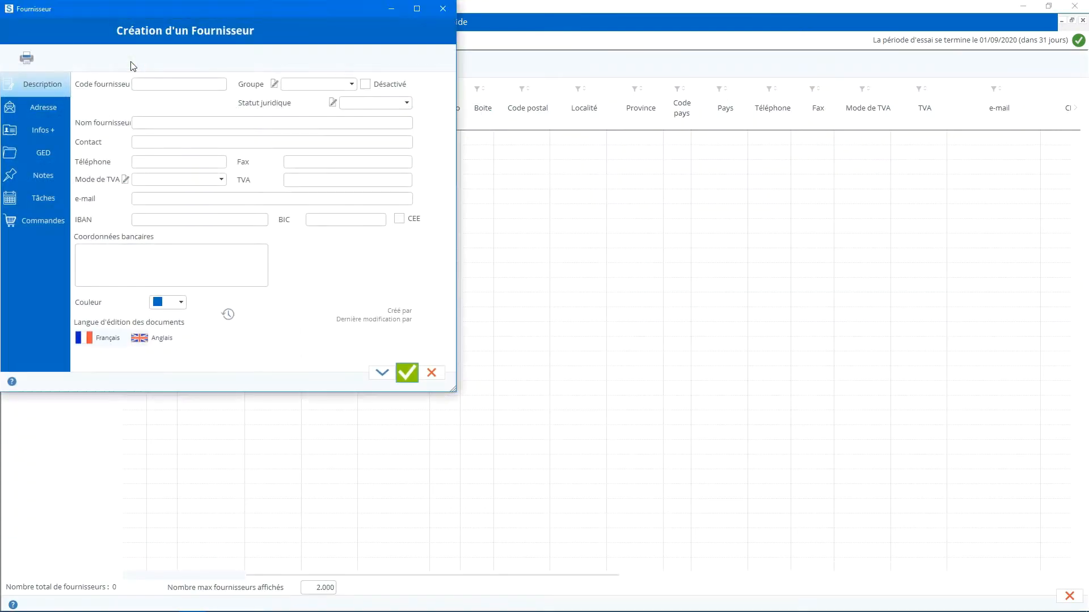
{"action": "key", "text": "Escape"}
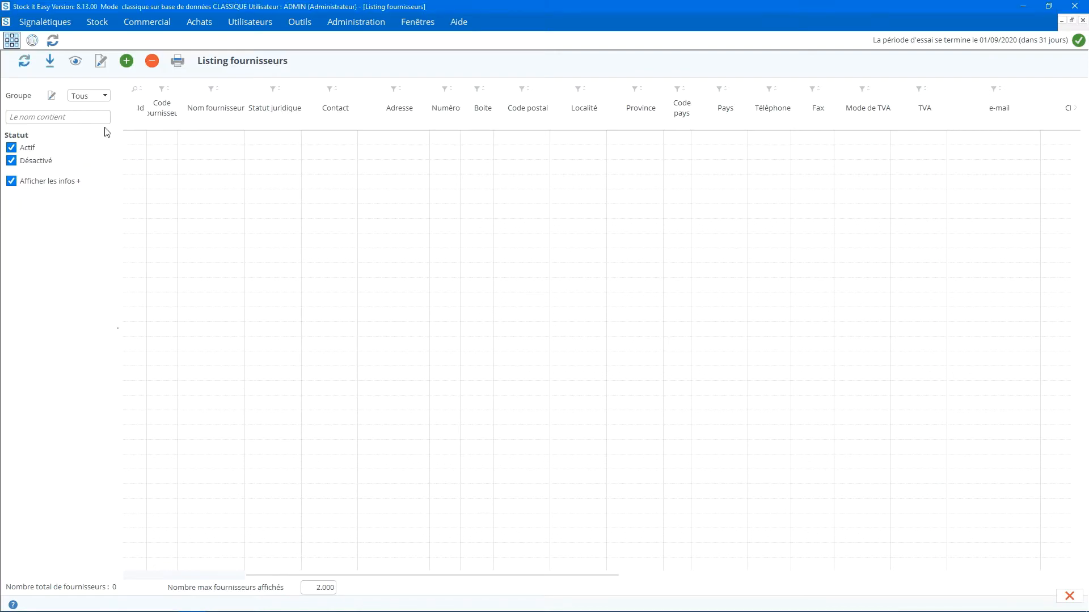
Look at the client list and the warehouse list, and return to the main menu.
{"action": "left_click", "coordinate": [12, 40]}
{"action": "left_click", "coordinate": [244, 130]}
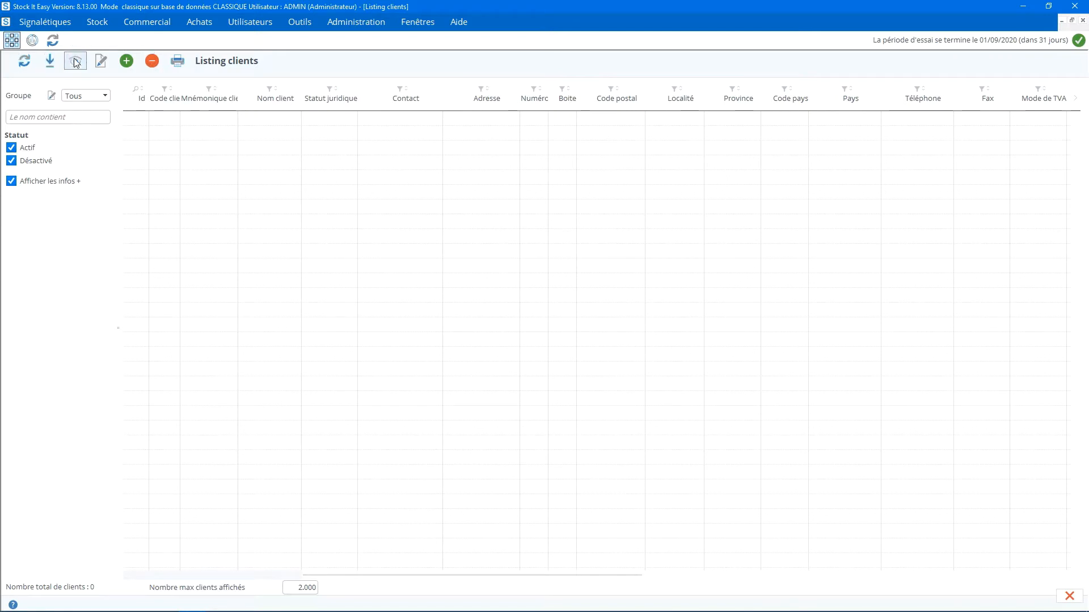
{"action": "left_click", "coordinate": [8, 46]}
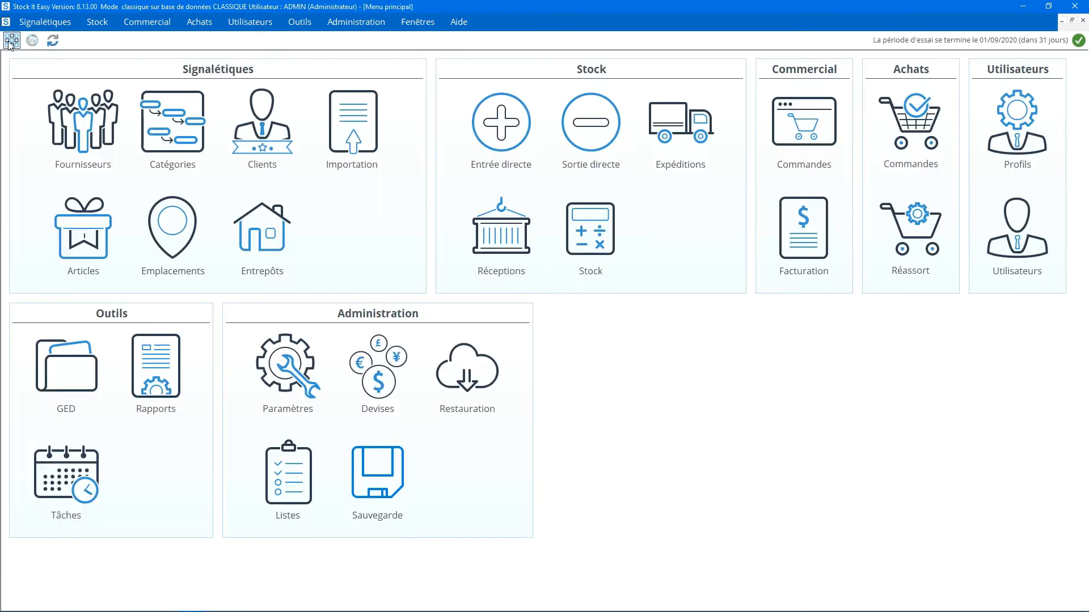
{"action": "left_click", "coordinate": [281, 244]}
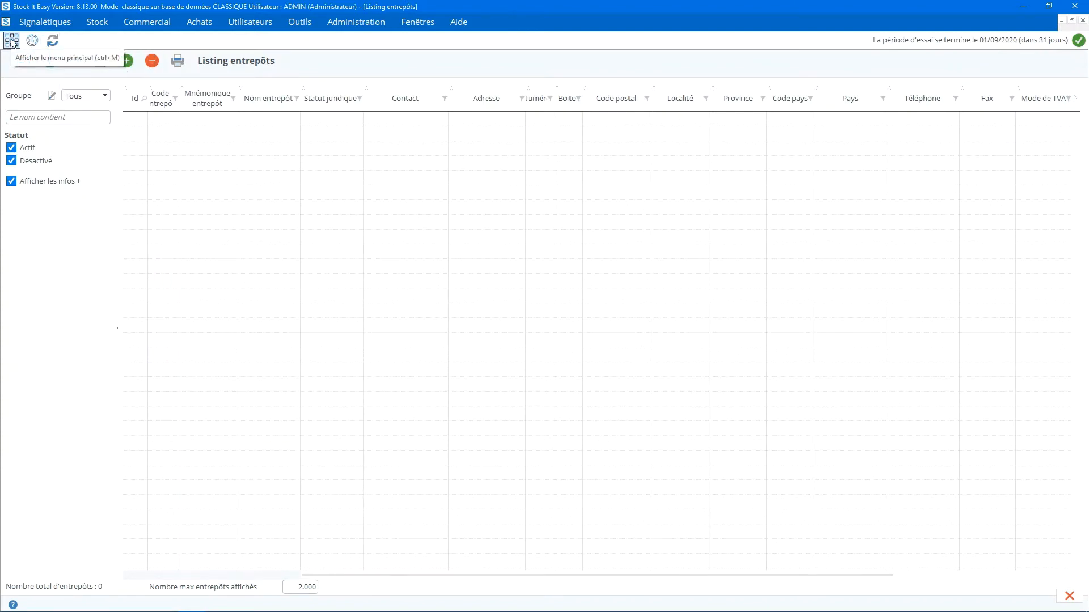
{"action": "left_click", "coordinate": [12, 41]}
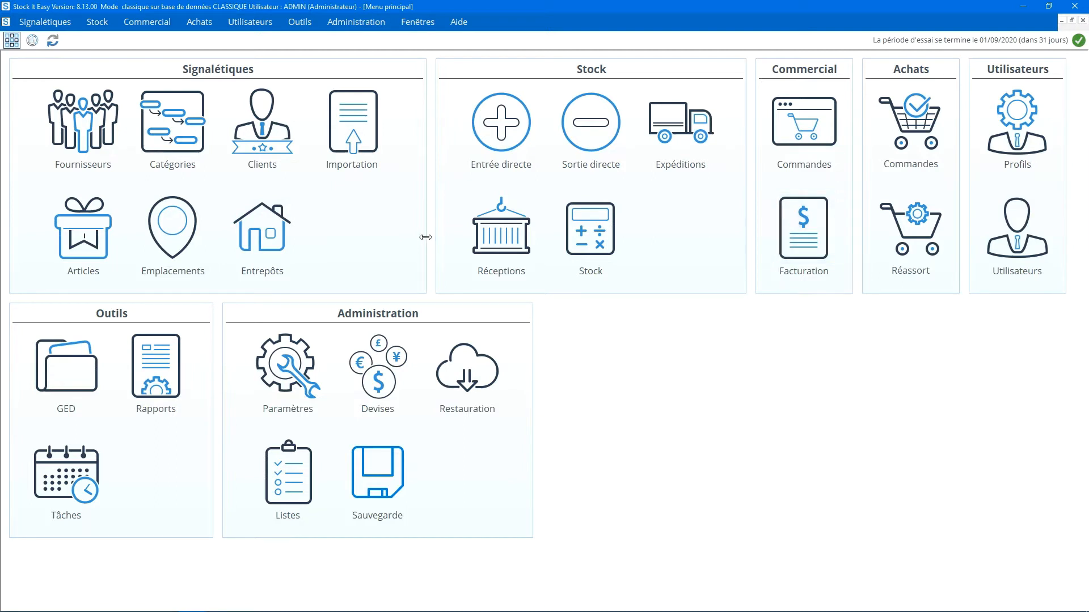
Export the article list in update-file format as Articles.xlsx to the Téléchargements folder and open the file.
{"action": "left_click", "coordinate": [79, 236]}
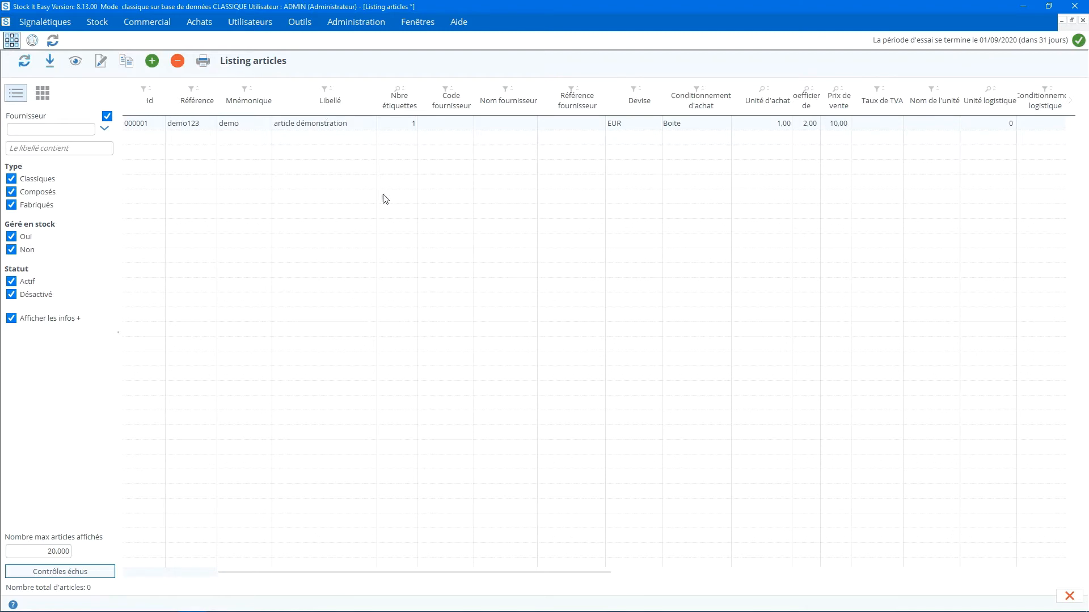
{"action": "left_click", "coordinate": [204, 65]}
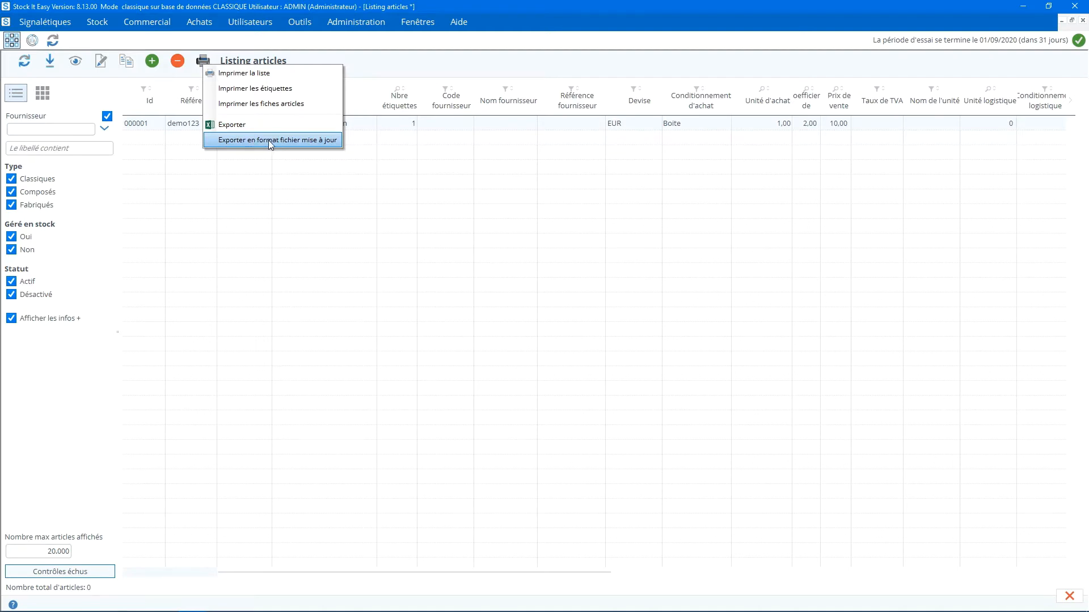
{"action": "left_click", "coordinate": [269, 141]}
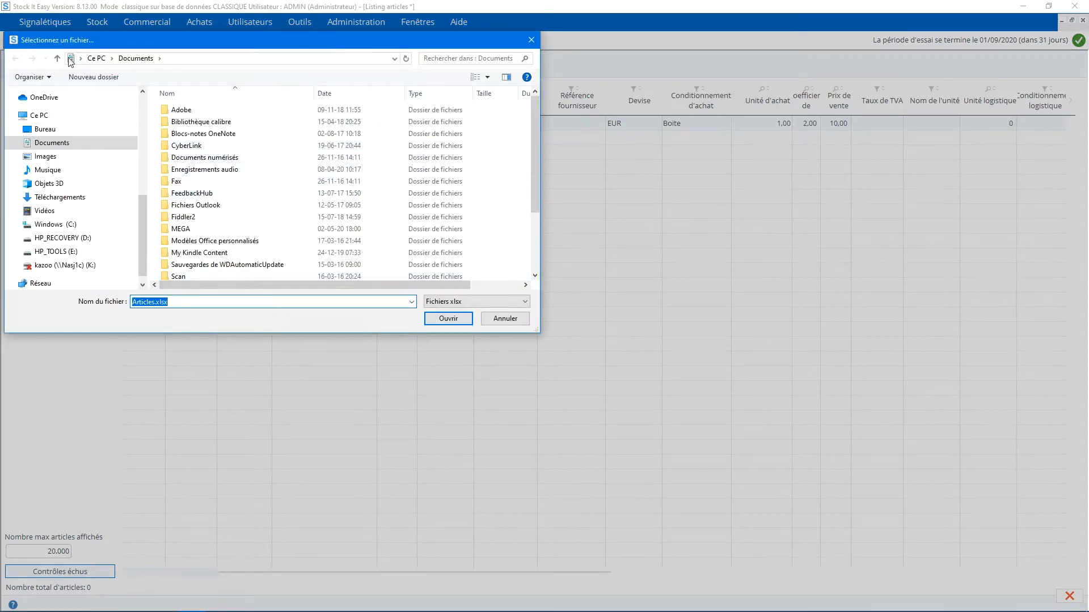
{"action": "scroll", "coordinate": [142, 229], "scroll_direction": "up", "scroll_amount": 5}
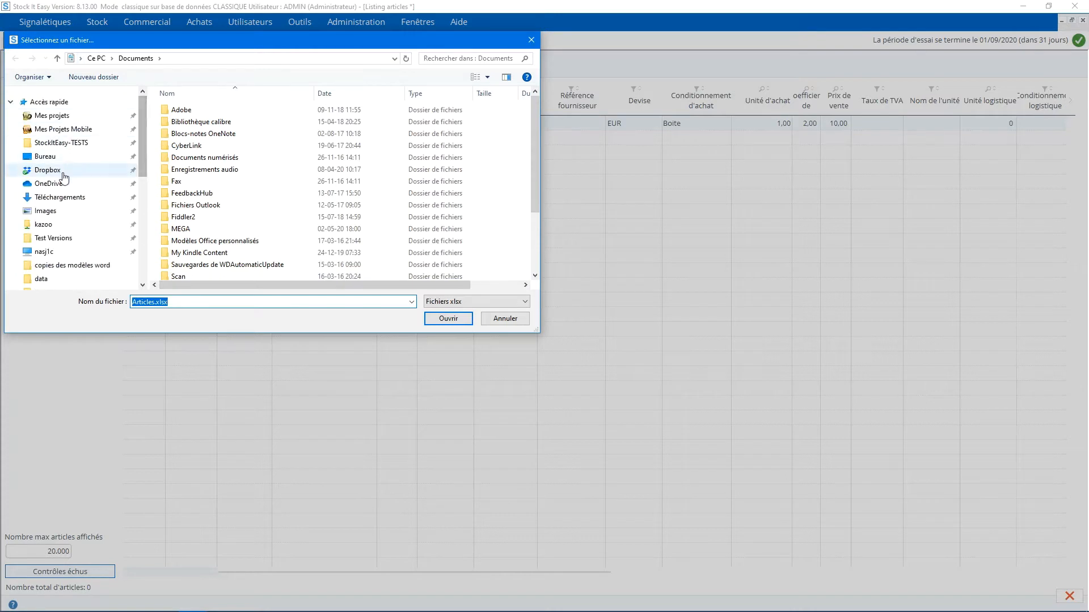
{"action": "left_click", "coordinate": [60, 197]}
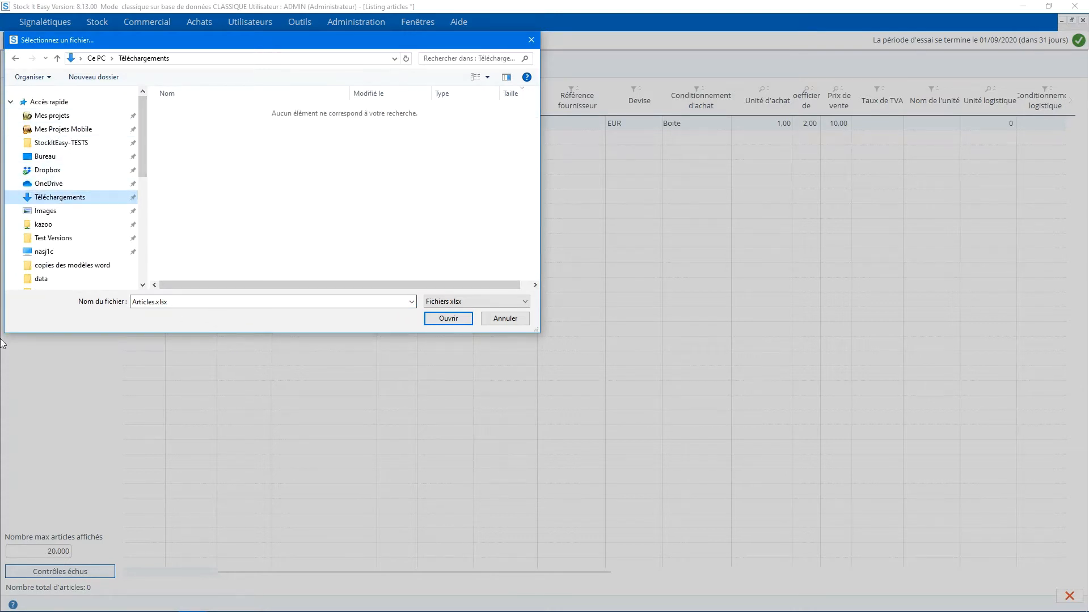
{"action": "left_click", "coordinate": [447, 318]}
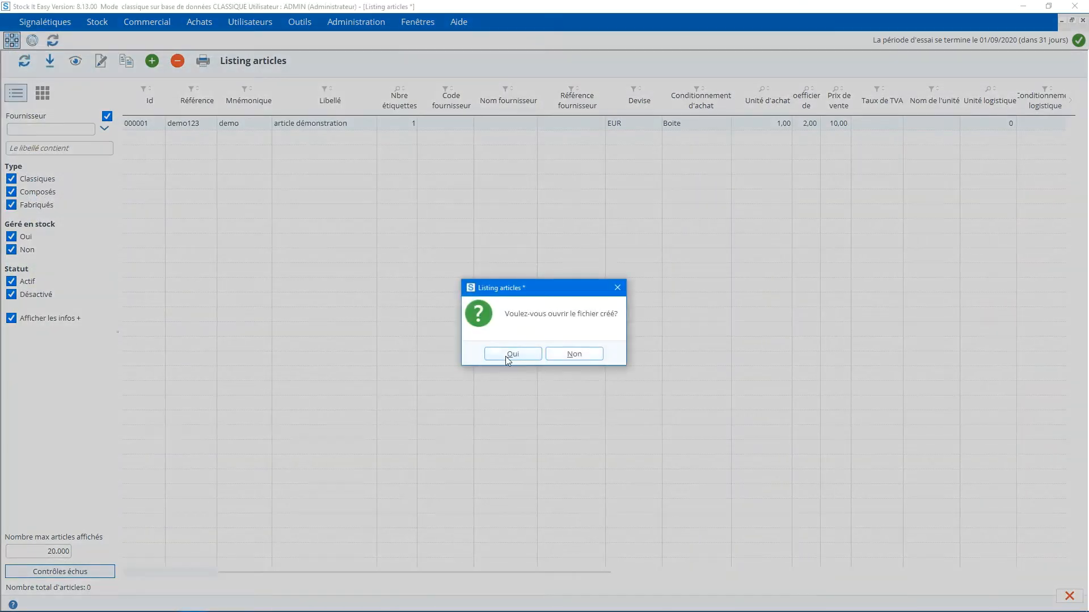
{"action": "left_click", "coordinate": [506, 354]}
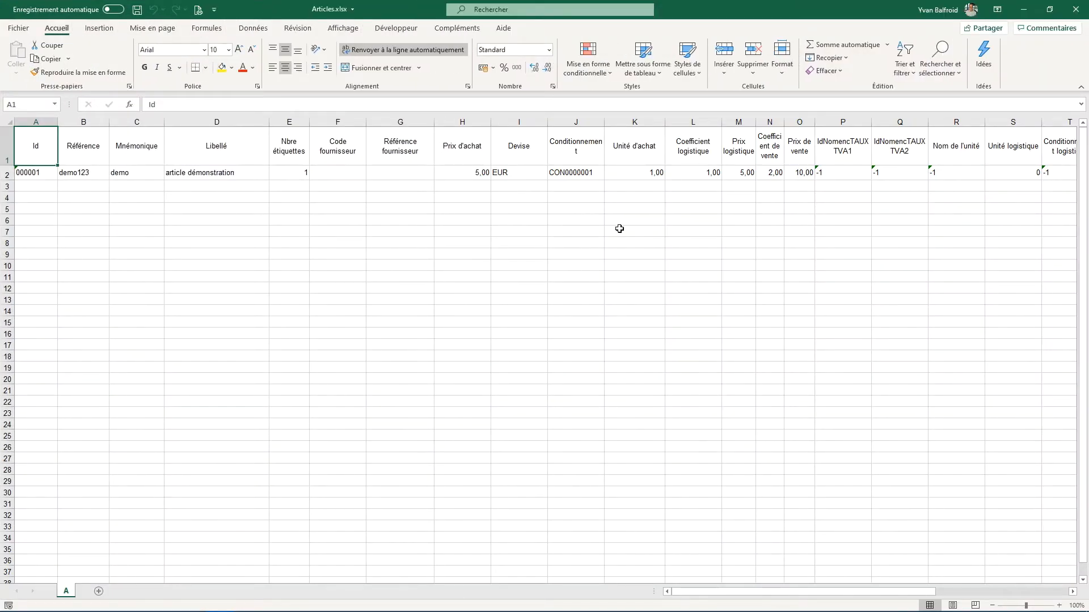
Look through the columns of the exported article file, close the workbook, and return to the Stock It Easy main menu.
{"action": "left_click", "coordinate": [50, 187]}
{"action": "left_click", "coordinate": [69, 188]}
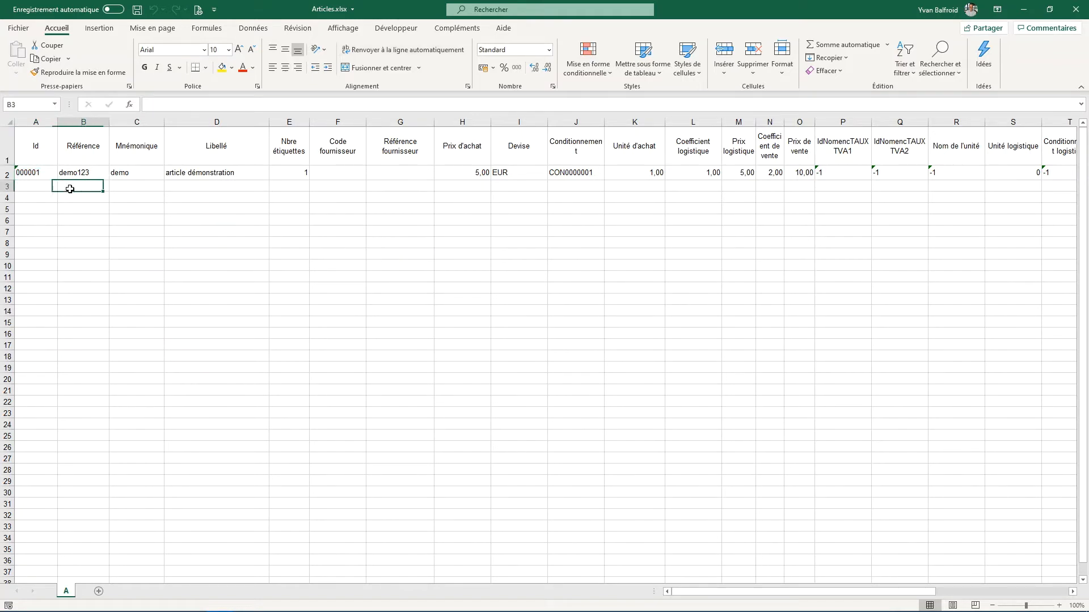
{"action": "left_click", "coordinate": [138, 191]}
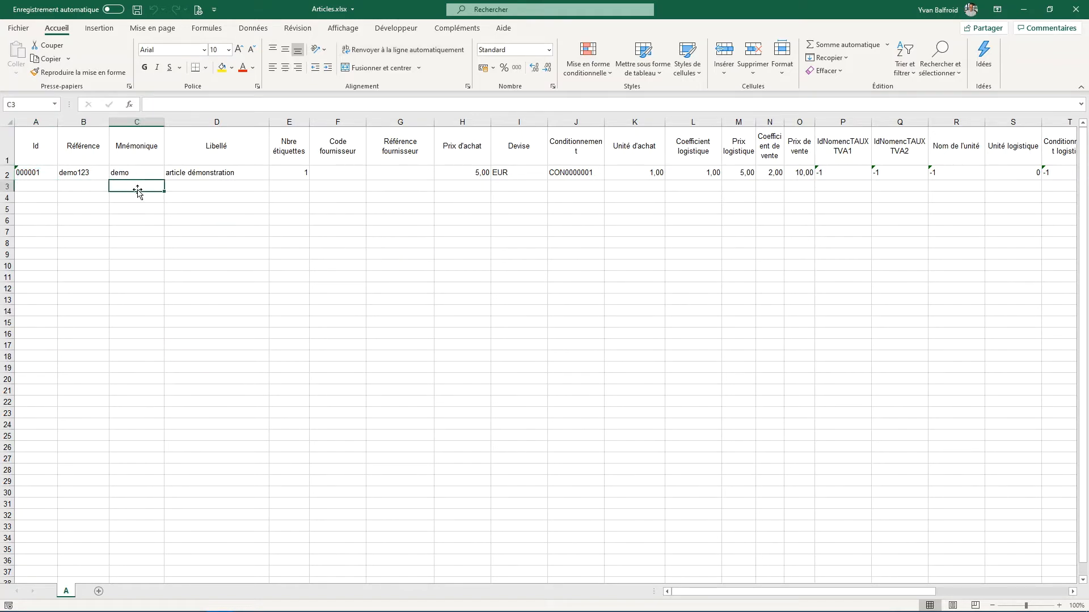
{"action": "left_click", "coordinate": [201, 190]}
{"action": "left_click", "coordinate": [288, 186]}
{"action": "left_click", "coordinate": [353, 189]}
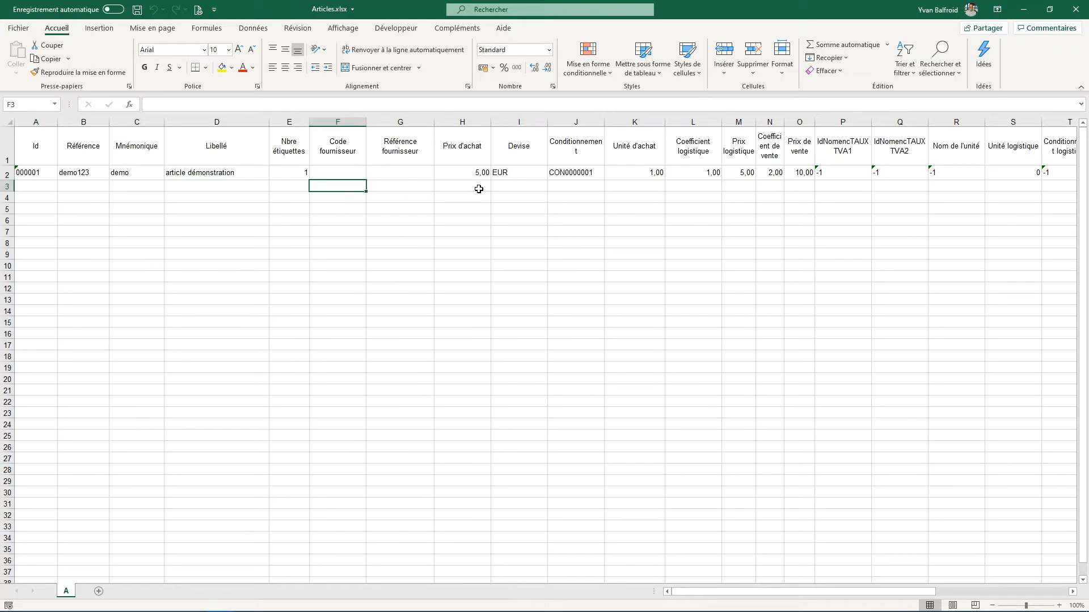
{"action": "left_click", "coordinate": [480, 189]}
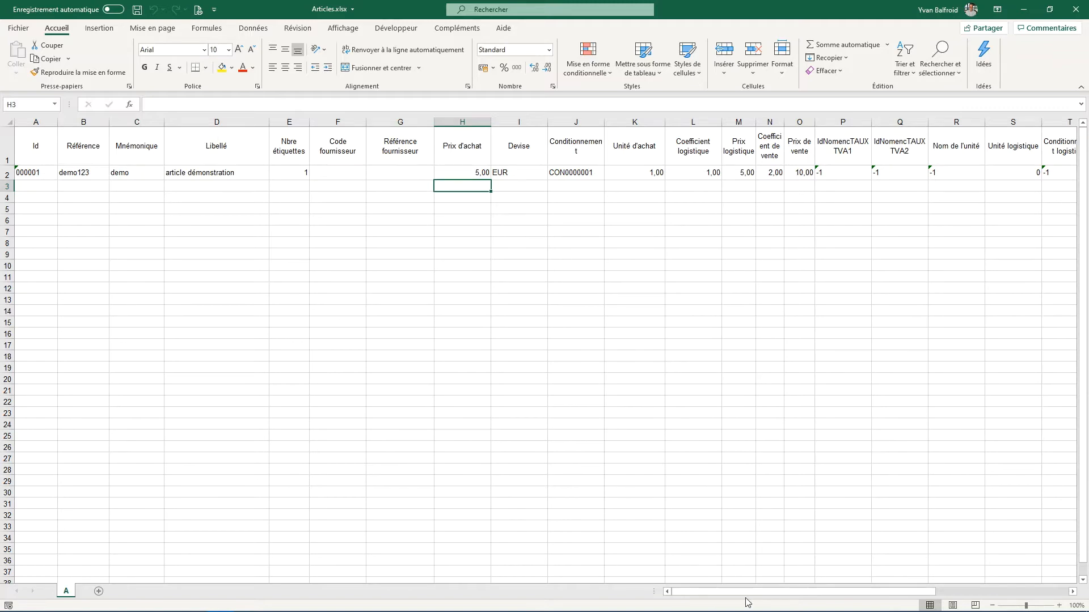
{"action": "left_click_drag", "start_coordinate": [803, 593], "coordinate": [985, 554]}
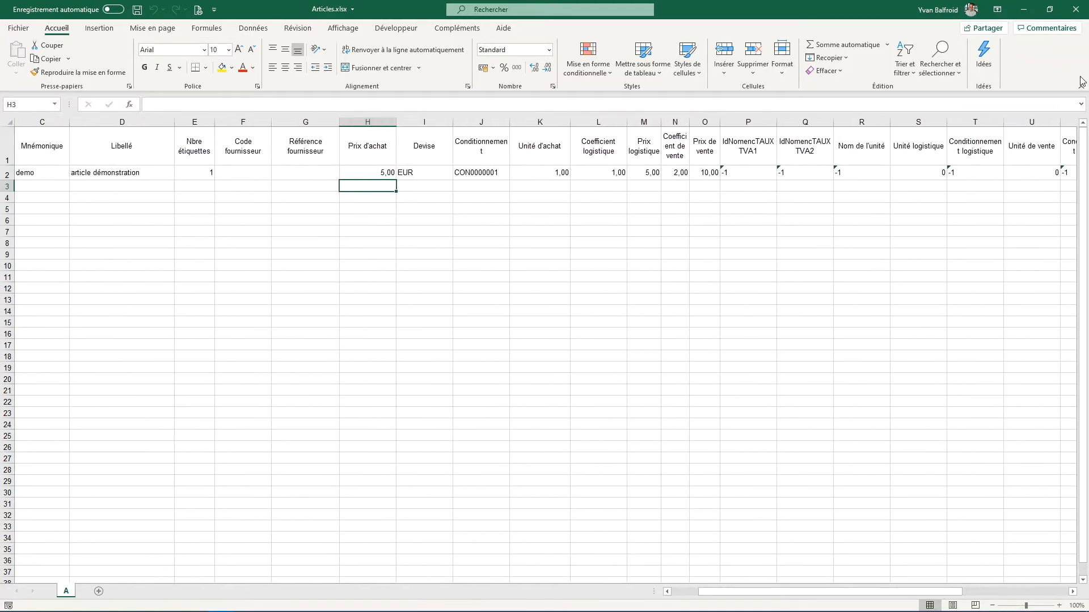
{"action": "left_click", "coordinate": [1075, 9]}
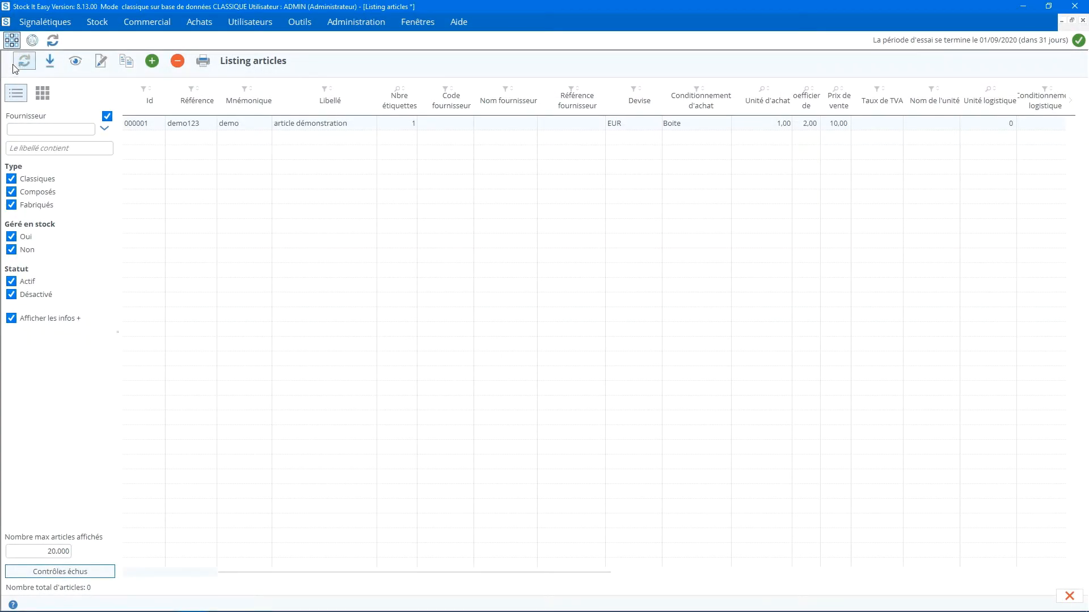
{"action": "left_click", "coordinate": [12, 40]}
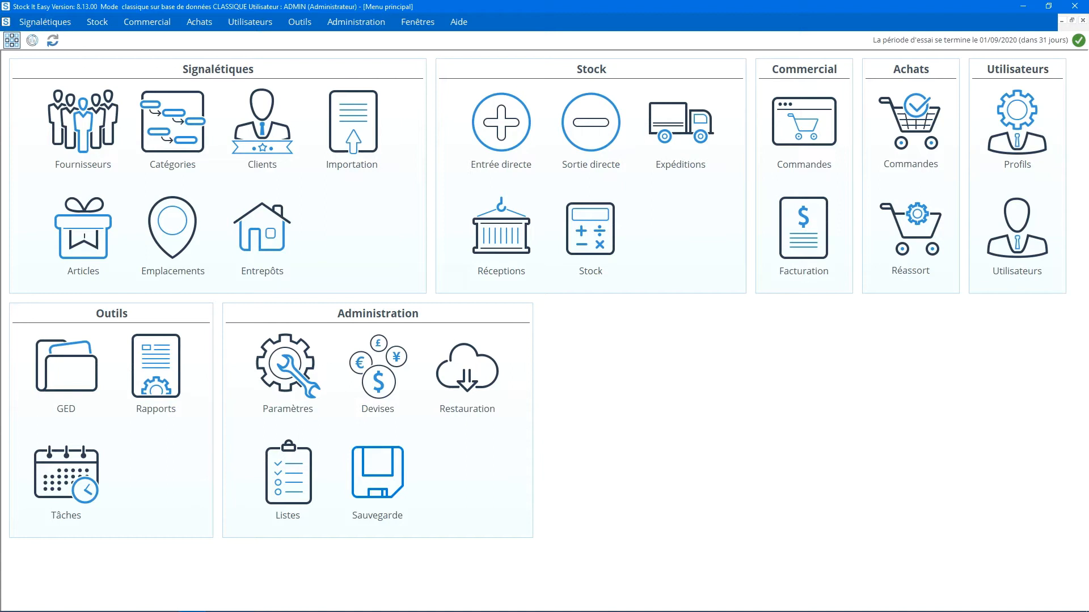
Switch to the File Explorer folder of prepared import files and look over the numbered Excel files.
{"action": "left_click", "coordinate": [82, 611]}
{"action": "left_click_drag", "start_coordinate": [648, 273], "coordinate": [542, 188]}
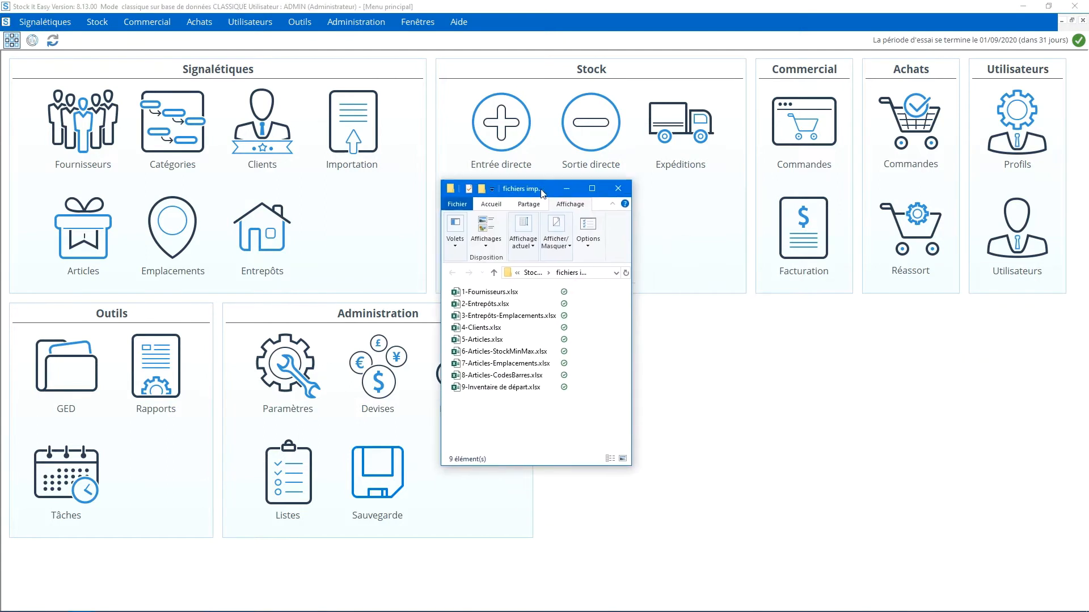
{"action": "left_click", "coordinate": [482, 294]}
{"action": "left_click", "coordinate": [485, 305]}
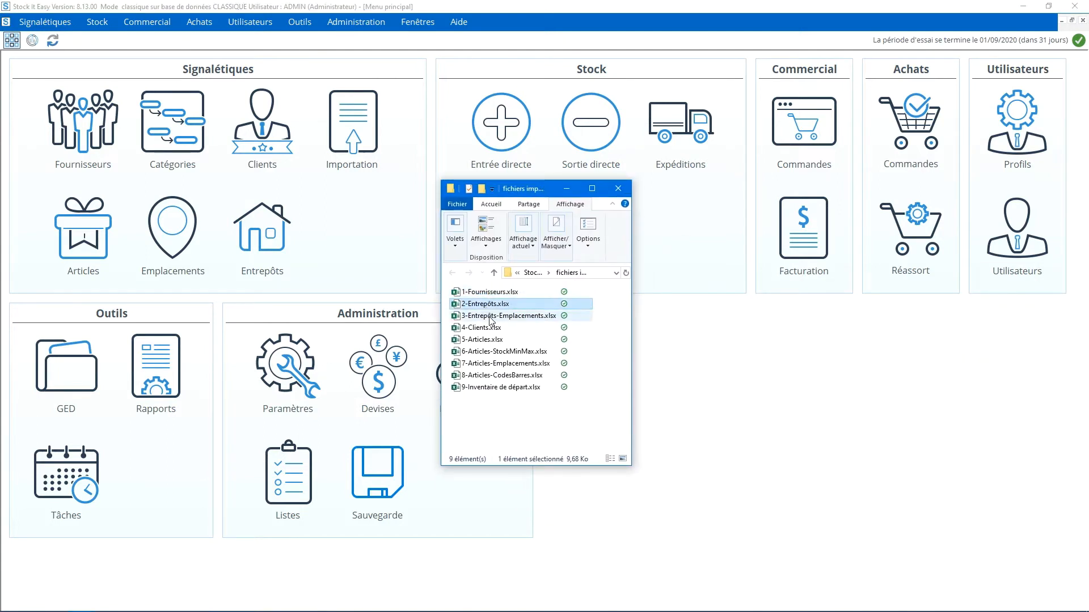
{"action": "left_click", "coordinate": [491, 318]}
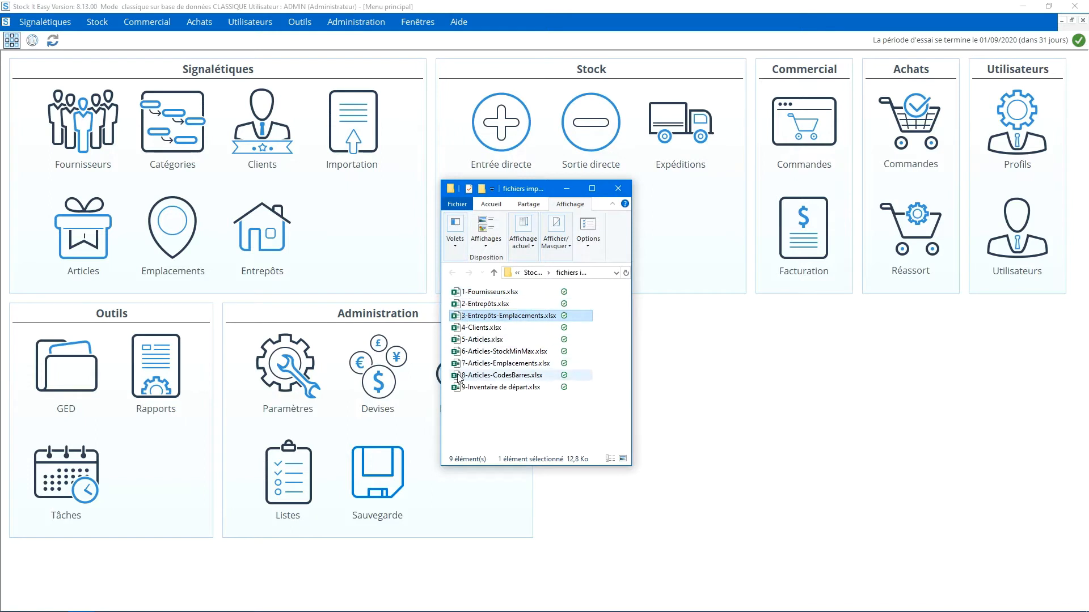
Open 1-Fournisseurs.xlsx in Excel, examine the supplier codes from the first columns, and close the workbook.
{"action": "left_click", "coordinate": [480, 292]}
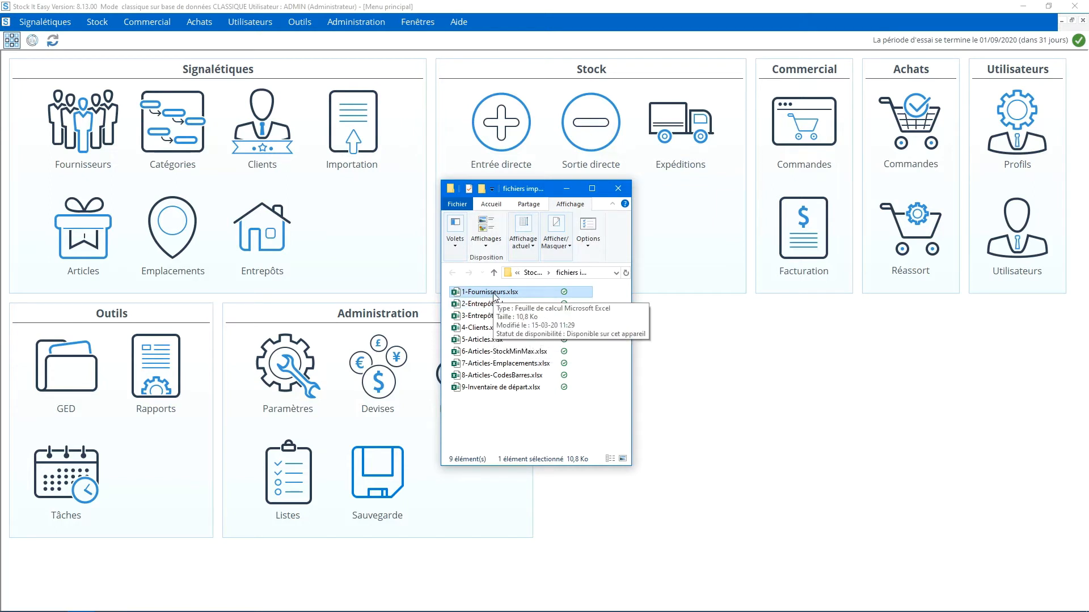
{"action": "double_click", "coordinate": [493, 293]}
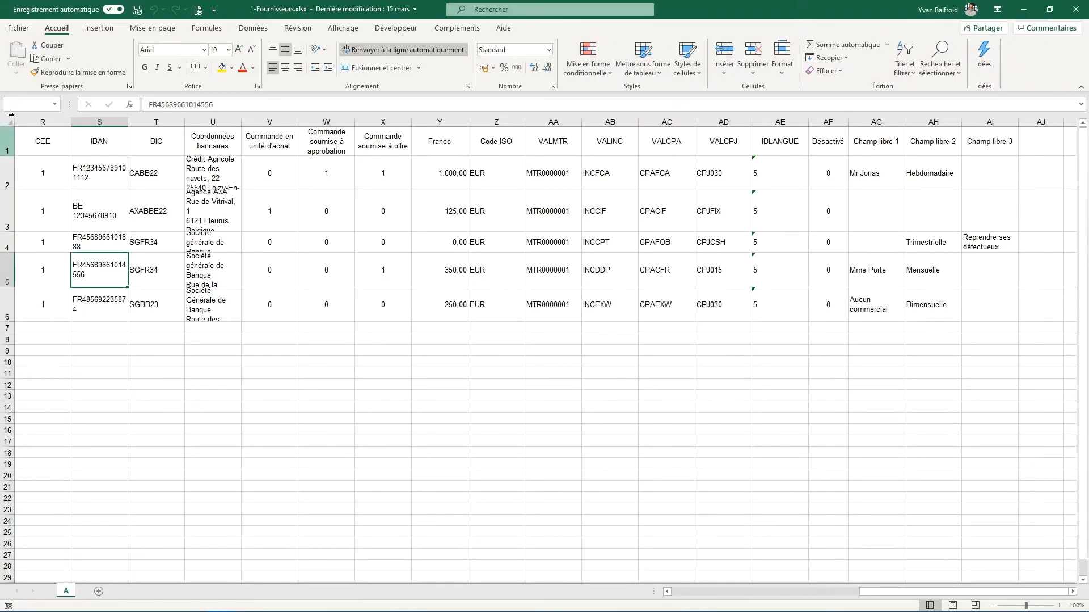
{"action": "left_click_drag", "start_coordinate": [884, 594], "coordinate": [636, 594]}
{"action": "left_click", "coordinate": [60, 162]}
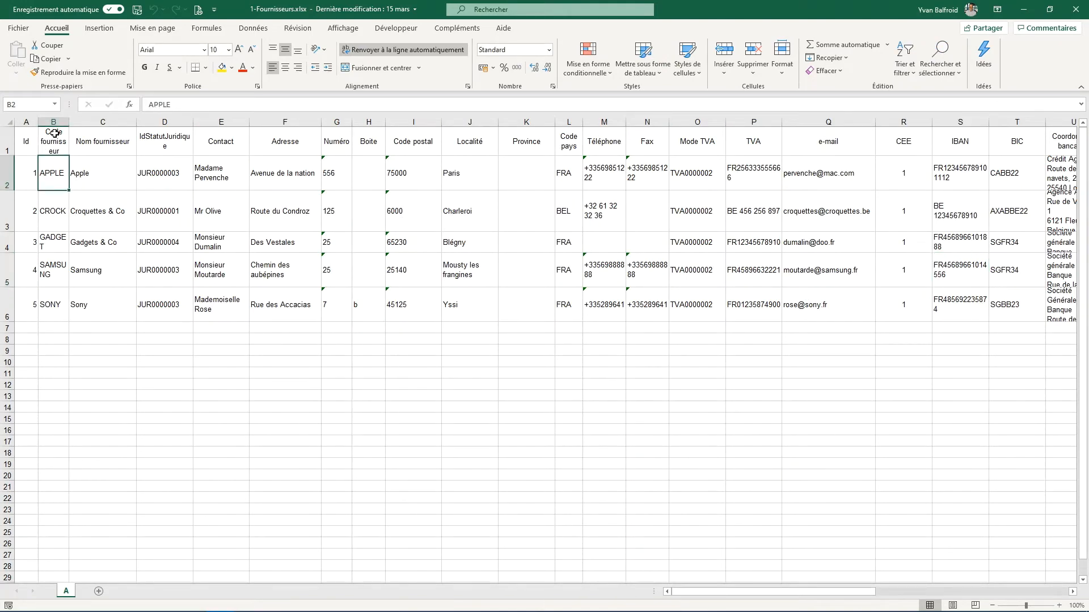
{"action": "left_click", "coordinate": [51, 215]}
{"action": "left_click", "coordinate": [51, 240]}
{"action": "left_click", "coordinate": [52, 271]}
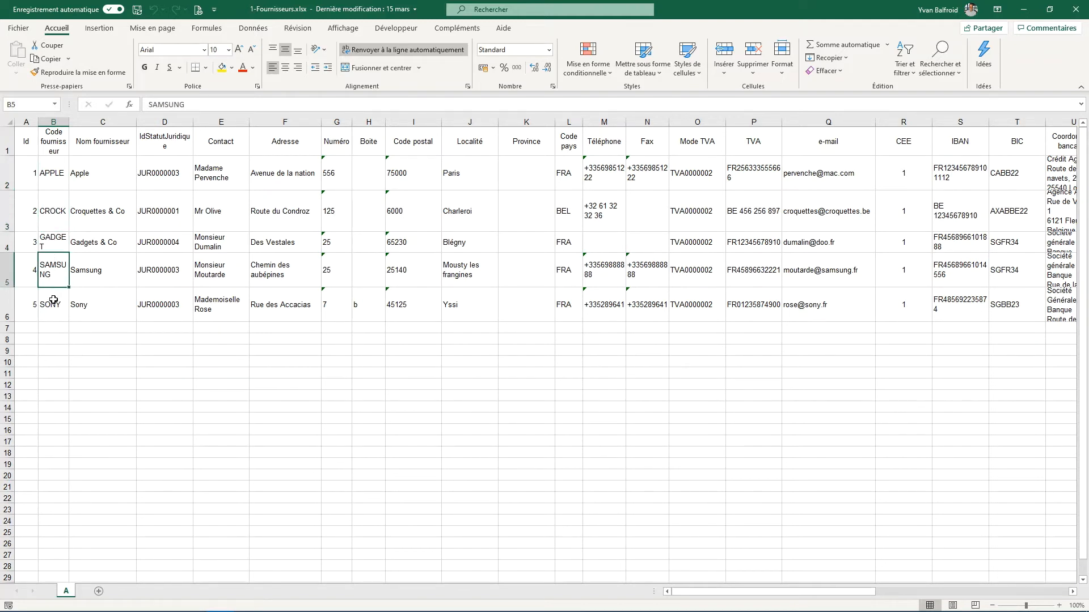
{"action": "left_click", "coordinate": [55, 307]}
{"action": "left_click", "coordinate": [53, 178]}
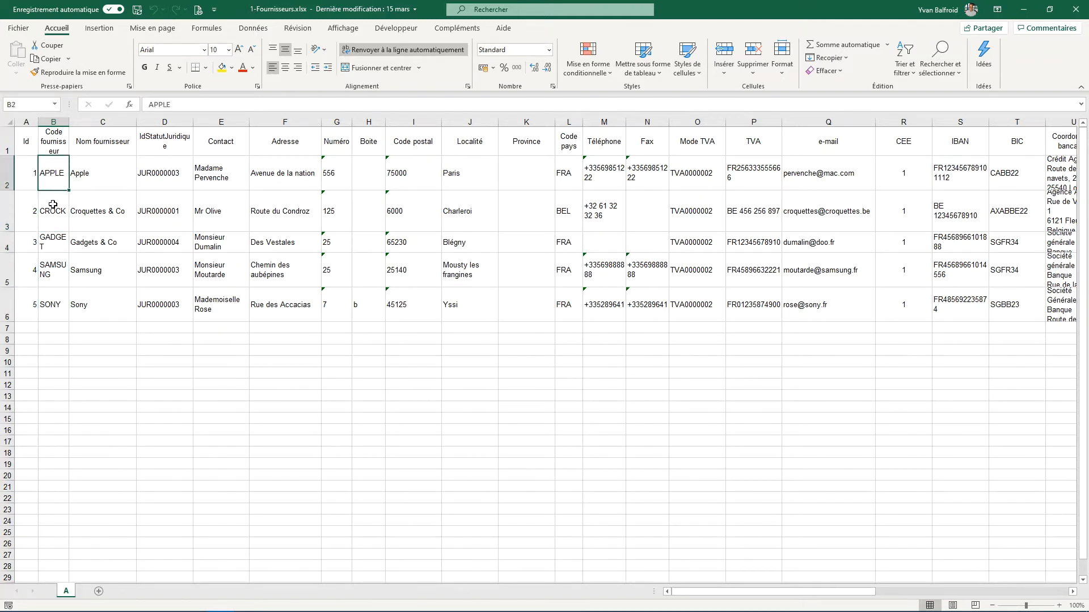
{"action": "left_click", "coordinate": [53, 205]}
{"action": "left_click", "coordinate": [57, 243]}
{"action": "left_click", "coordinate": [55, 269]}
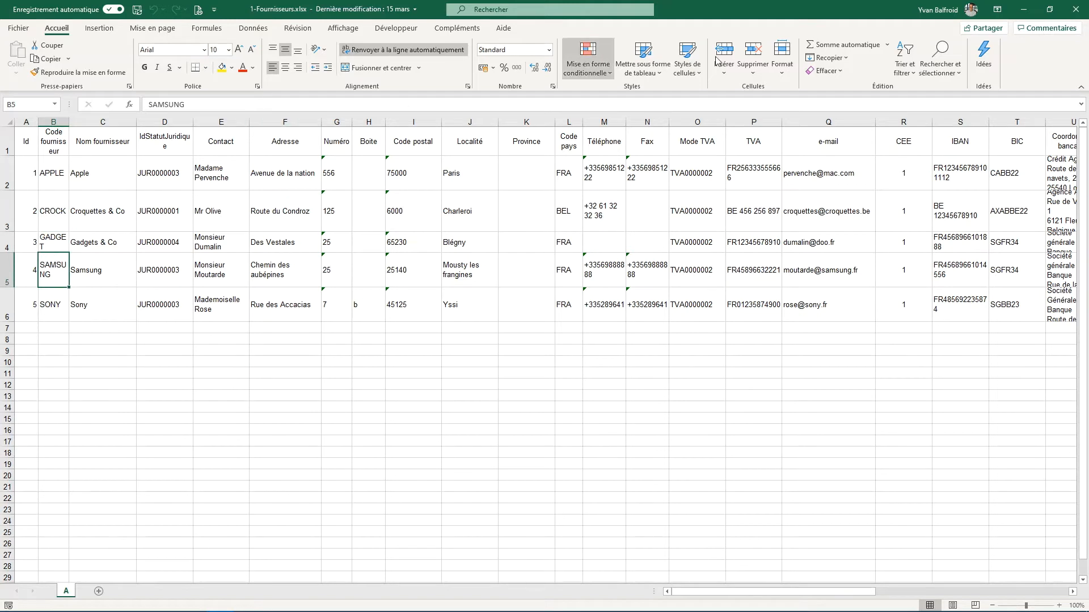
{"action": "left_click", "coordinate": [1078, 11]}
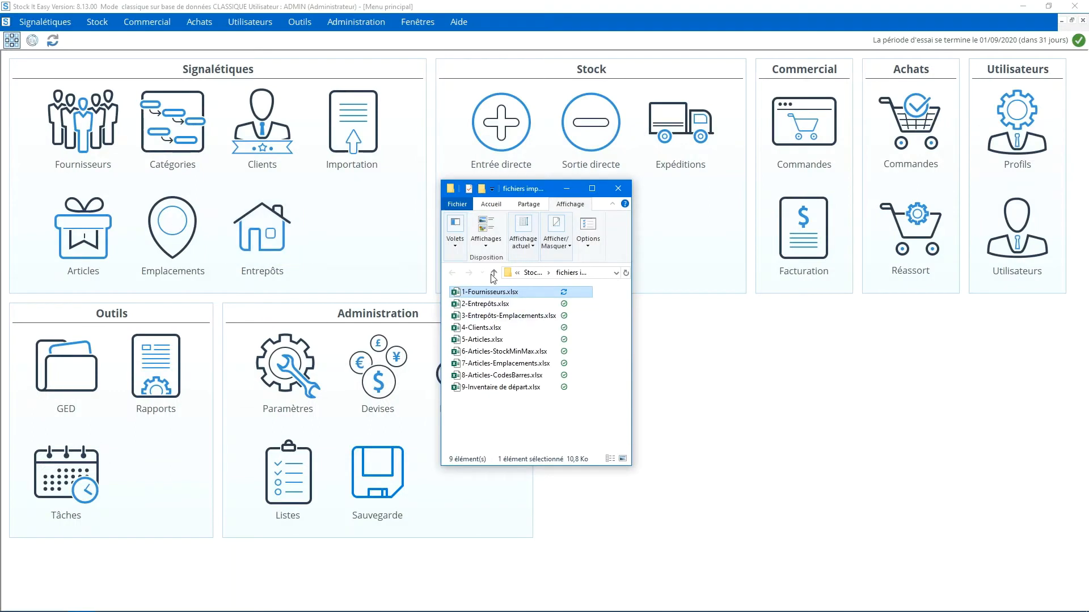
Open 5-Articles.xlsx, examine the article labels and their supplier codes, and close the workbook.
{"action": "left_click", "coordinate": [488, 341]}
{"action": "double_click", "coordinate": [485, 340]}
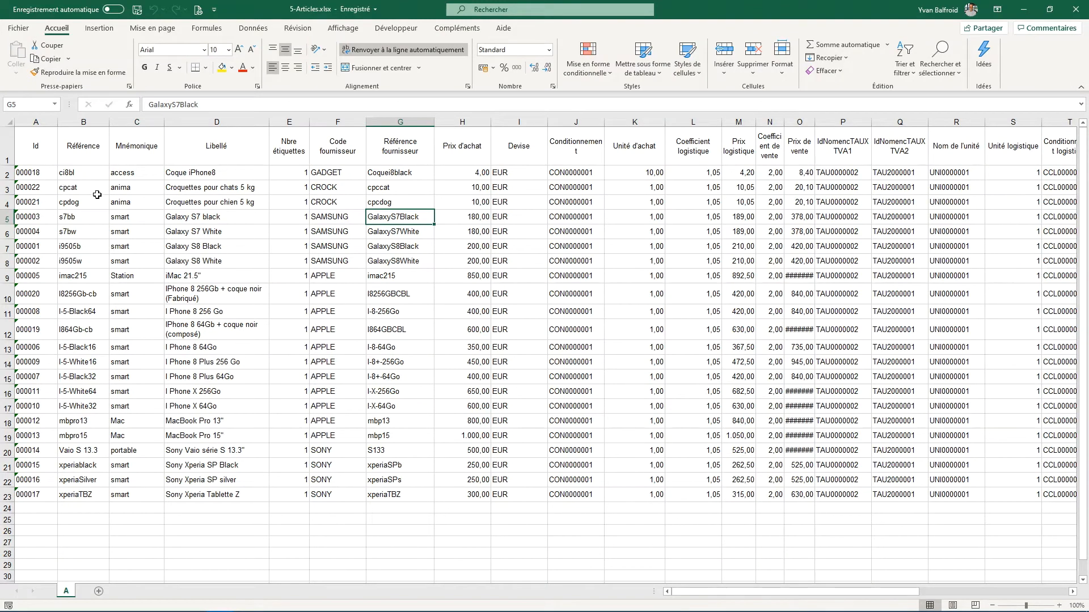
{"action": "left_click", "coordinate": [221, 189]}
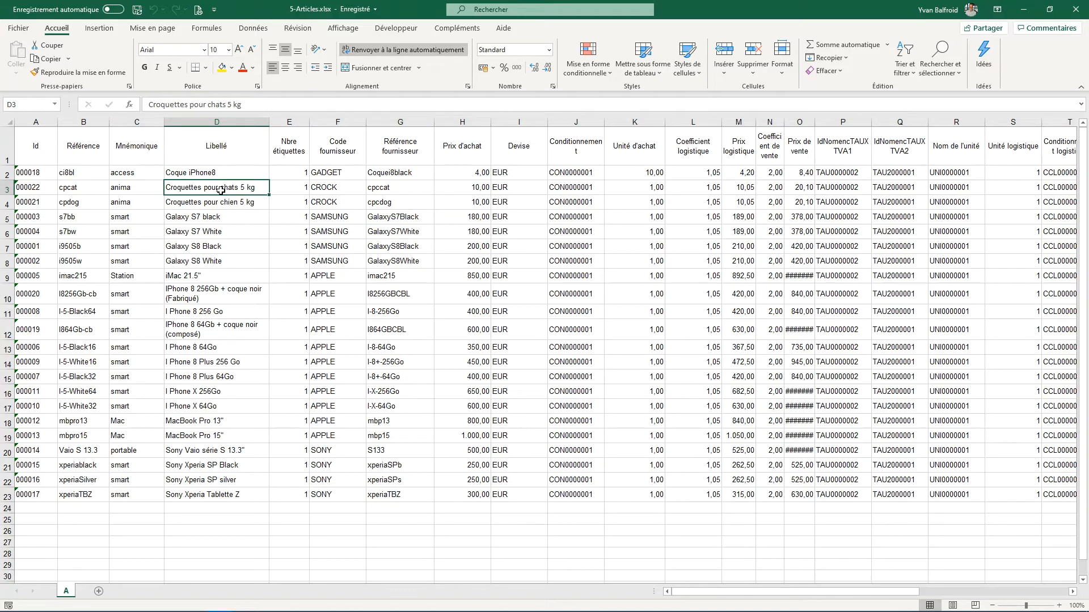
{"action": "left_click", "coordinate": [339, 188]}
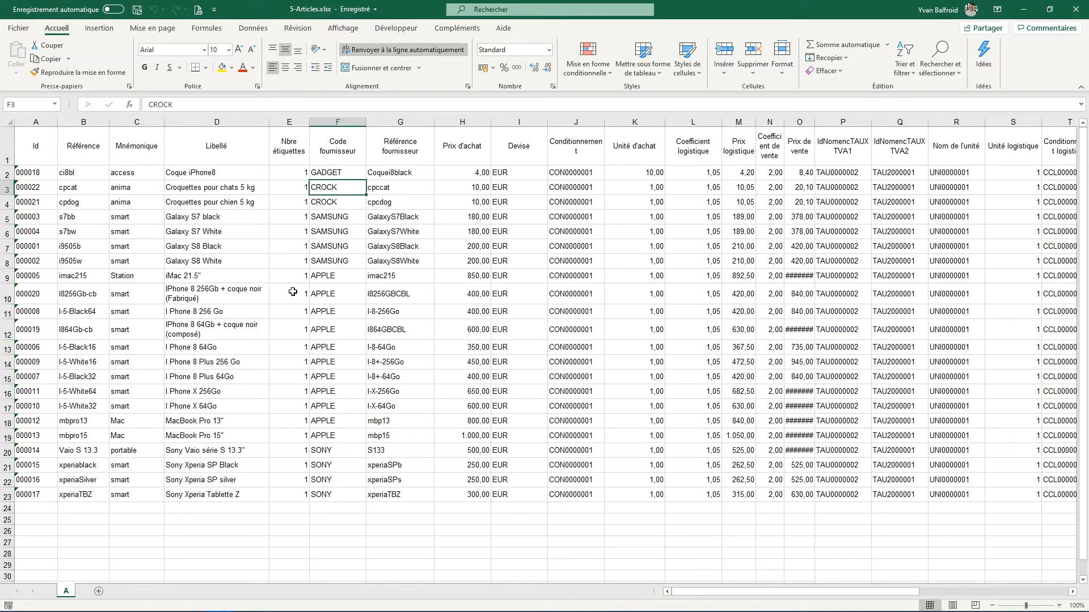
{"action": "left_click", "coordinate": [326, 295]}
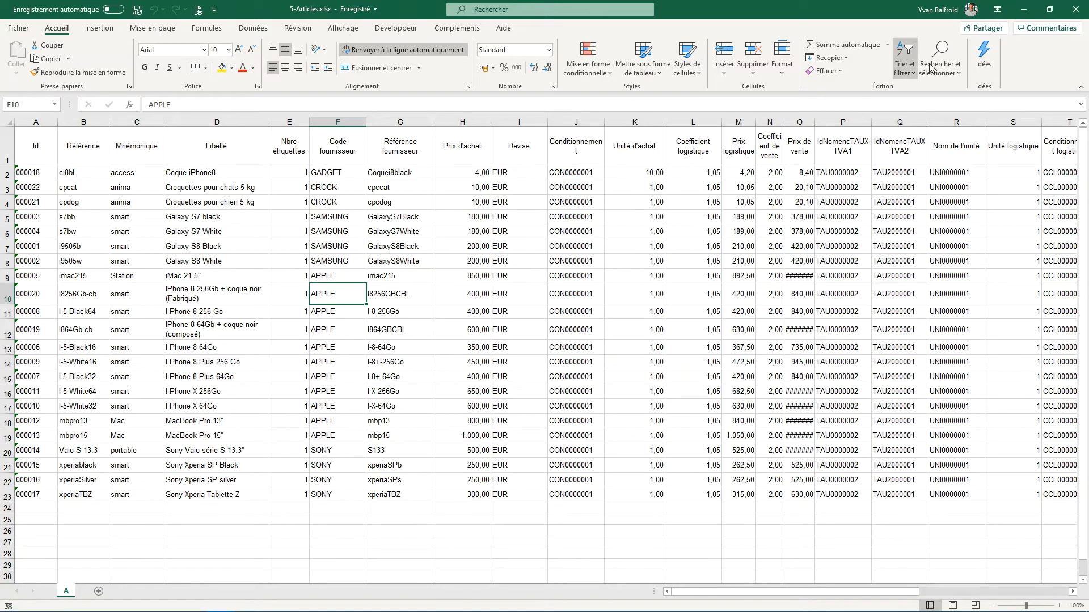
{"action": "left_click", "coordinate": [1075, 9]}
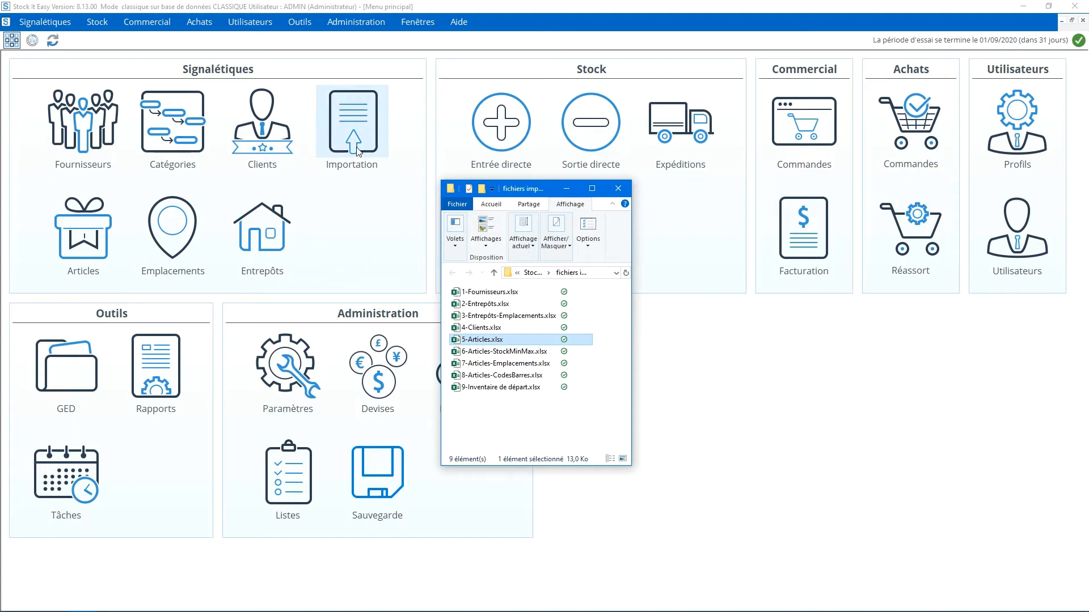
Open the master data import in Stock It Easy for Fournisseurs and specify that the file contains a title row.
{"action": "left_click", "coordinate": [357, 112]}
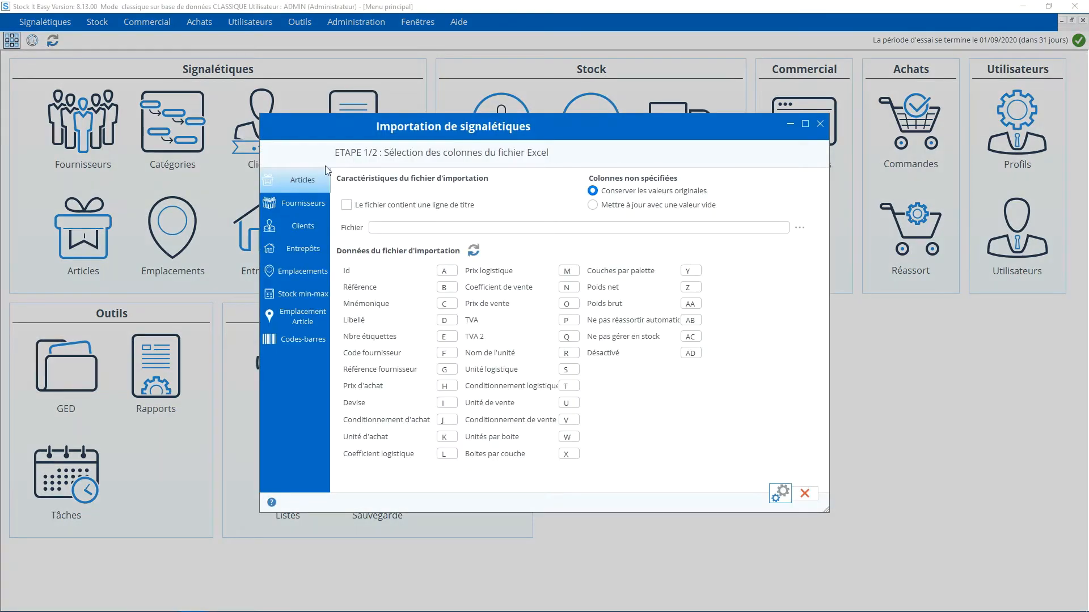
{"action": "left_click", "coordinate": [289, 205]}
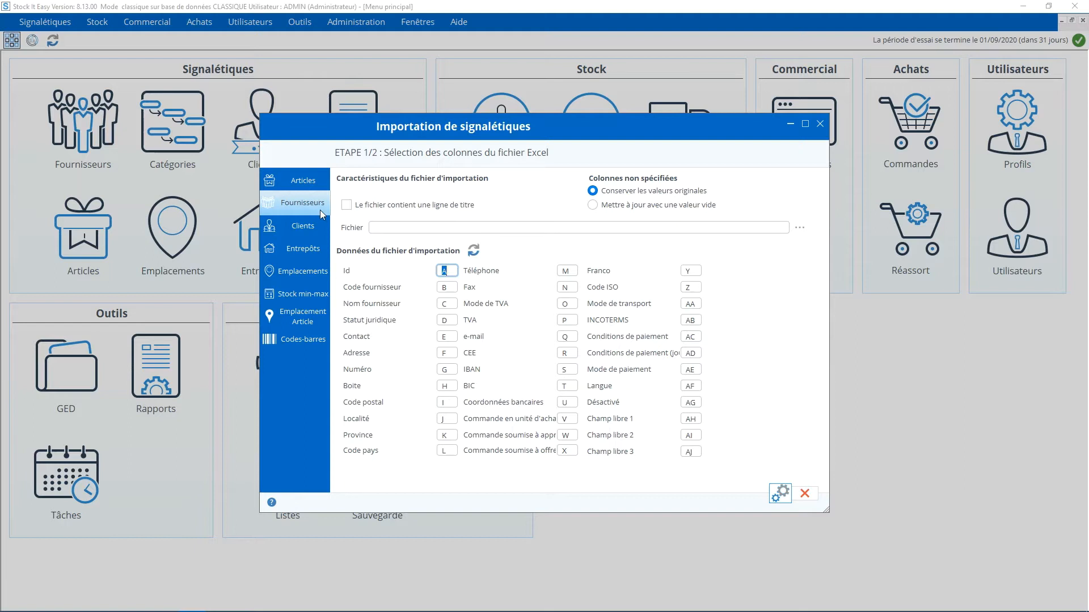
{"action": "left_click", "coordinate": [347, 205]}
Choose 1-Fournisseurs.xlsx as the import file from OneDrive\Documents\Juste un clic\Stock It Easy\fichiers importation signalétiques.
{"action": "left_click", "coordinate": [798, 229]}
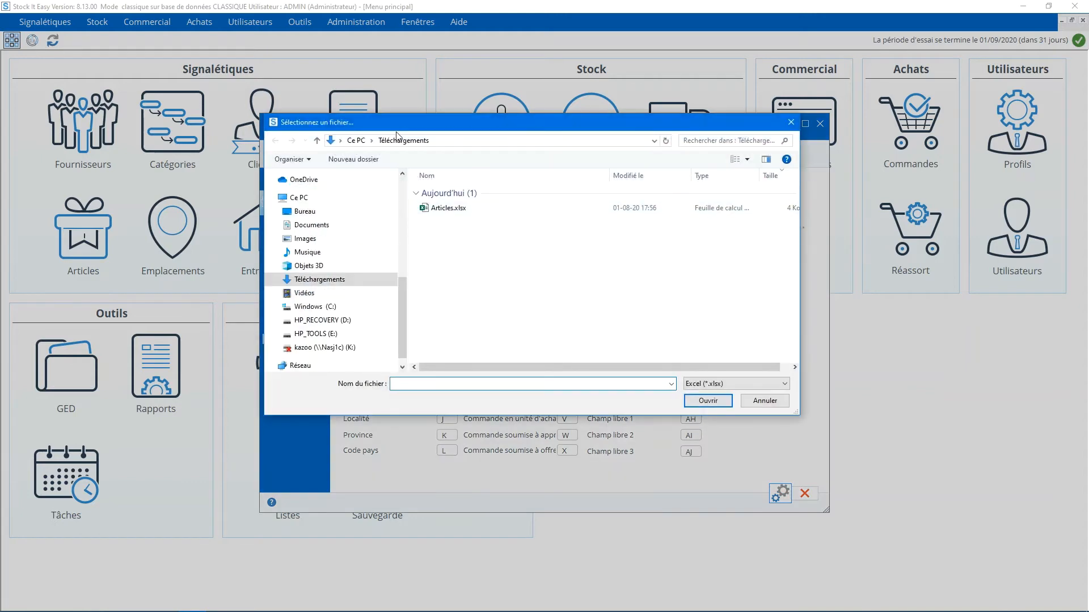
{"action": "scroll", "coordinate": [400, 305], "scroll_direction": "up", "scroll_amount": 6}
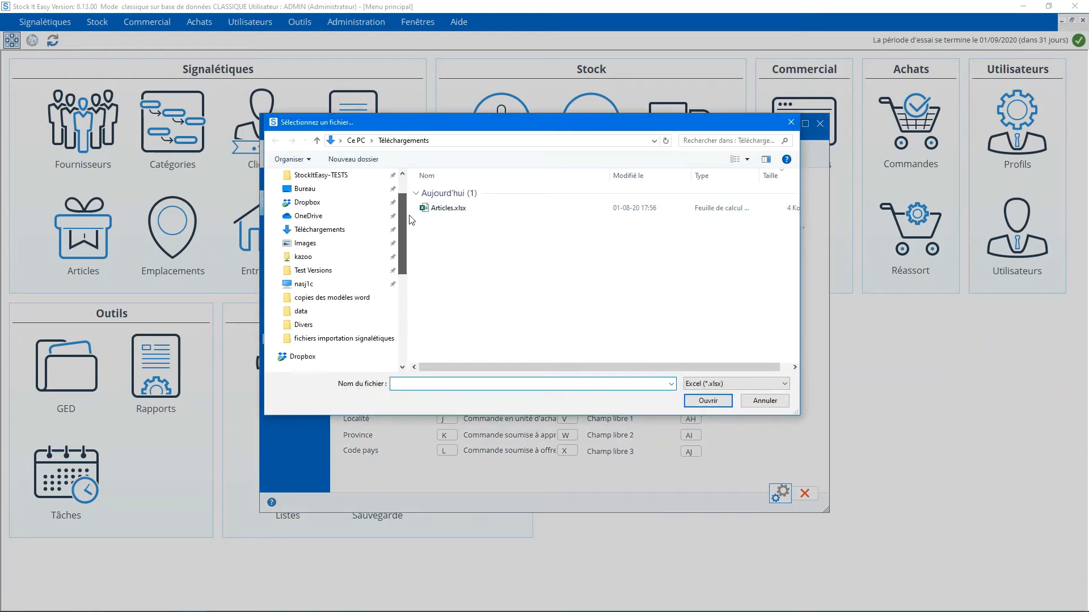
{"action": "left_click", "coordinate": [308, 266]}
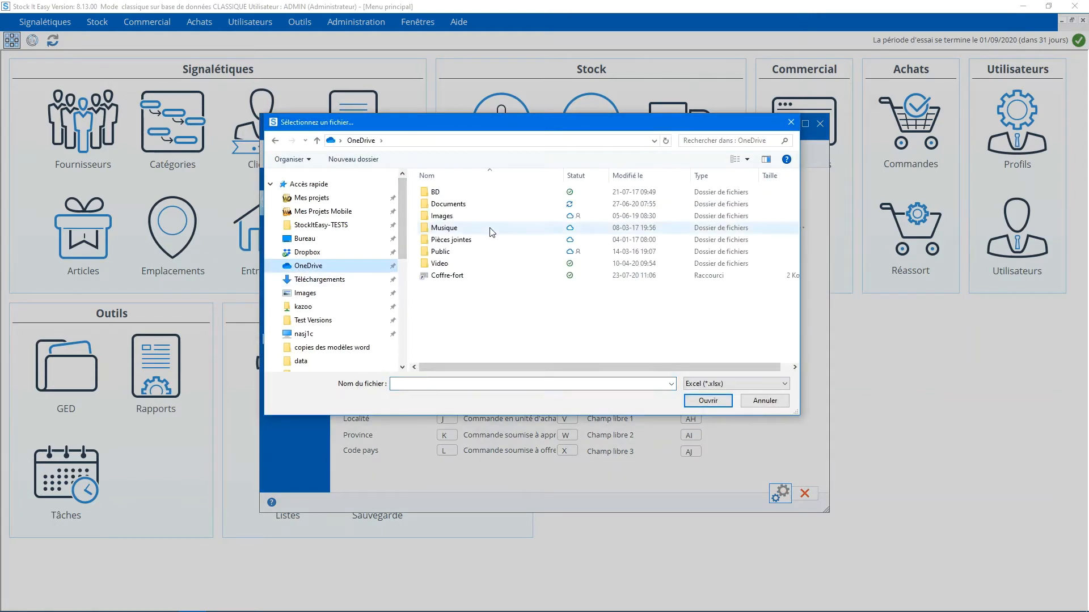
{"action": "double_click", "coordinate": [458, 209]}
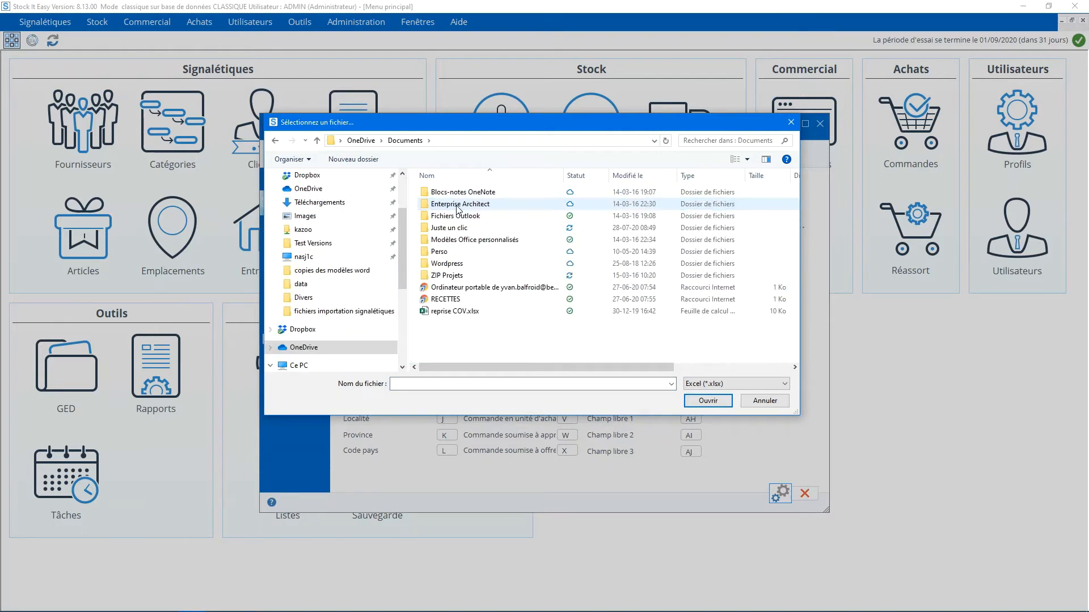
{"action": "left_click", "coordinate": [457, 233]}
{"action": "double_click", "coordinate": [457, 232]}
{"action": "scroll", "coordinate": [458, 283], "scroll_direction": "down", "scroll_amount": 3}
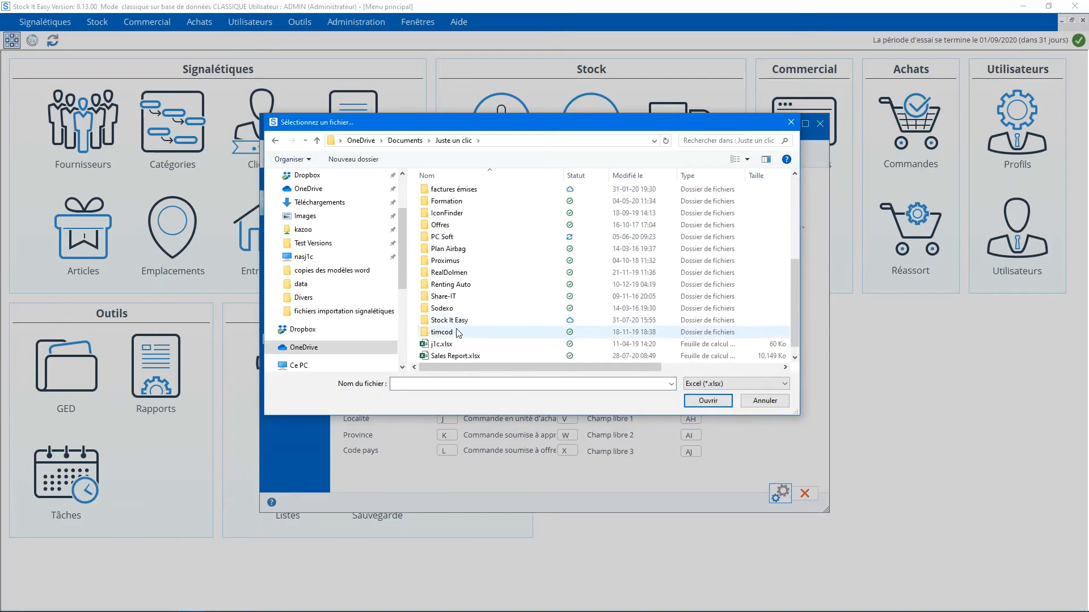
{"action": "double_click", "coordinate": [458, 334]}
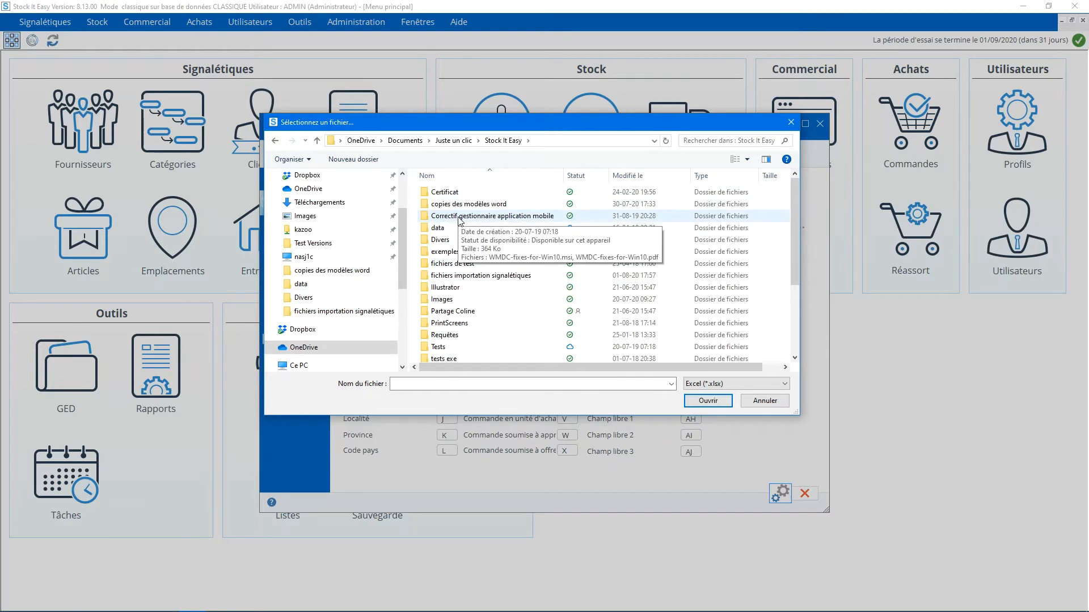
{"action": "left_click", "coordinate": [476, 277]}
{"action": "double_click", "coordinate": [478, 279]}
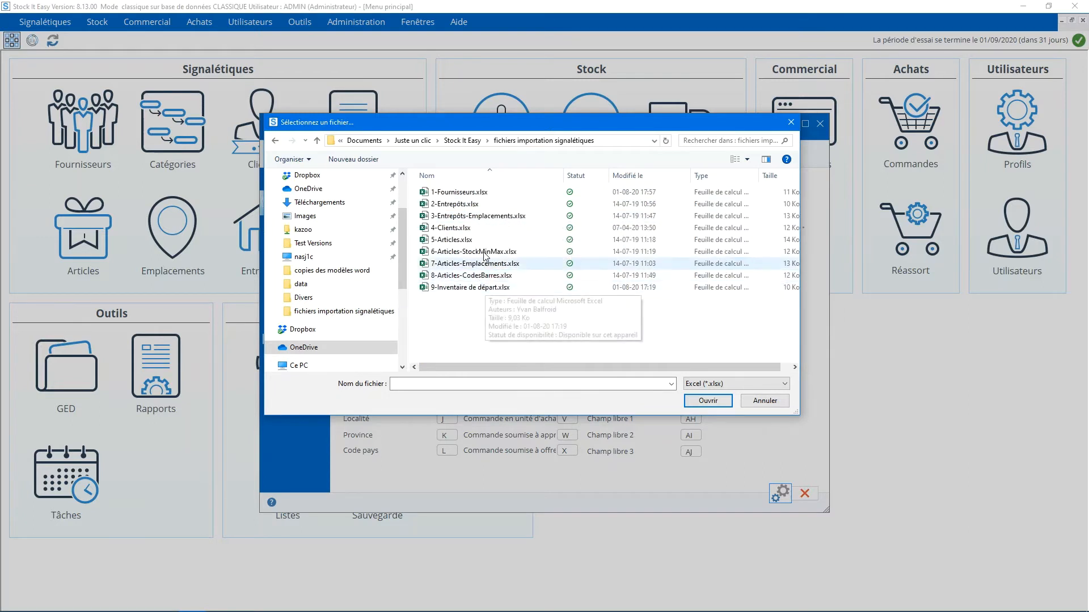
{"action": "left_click", "coordinate": [458, 194]}
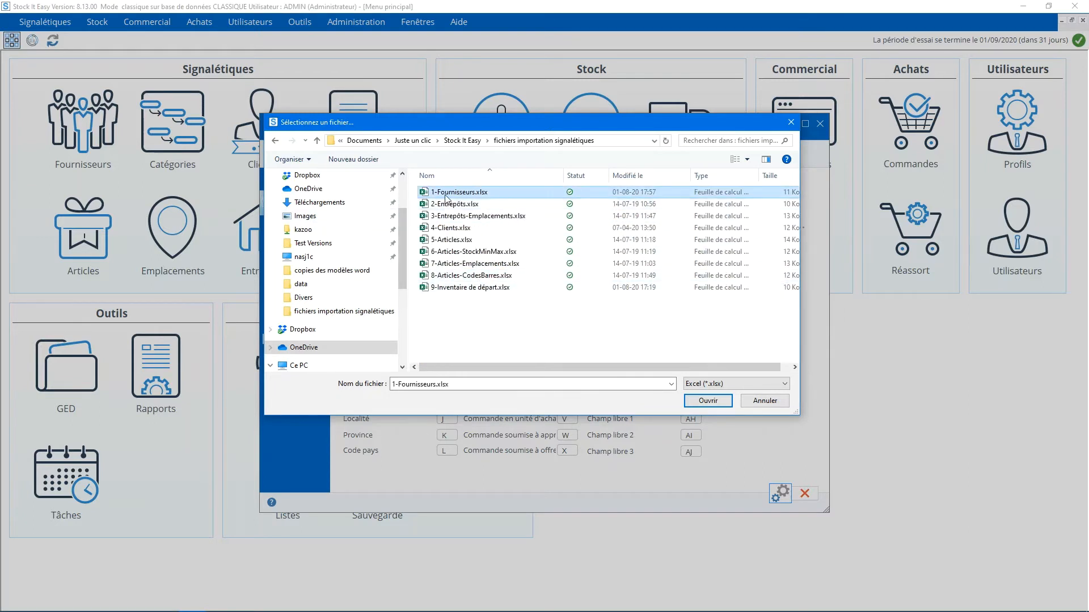
{"action": "double_click", "coordinate": [446, 197]}
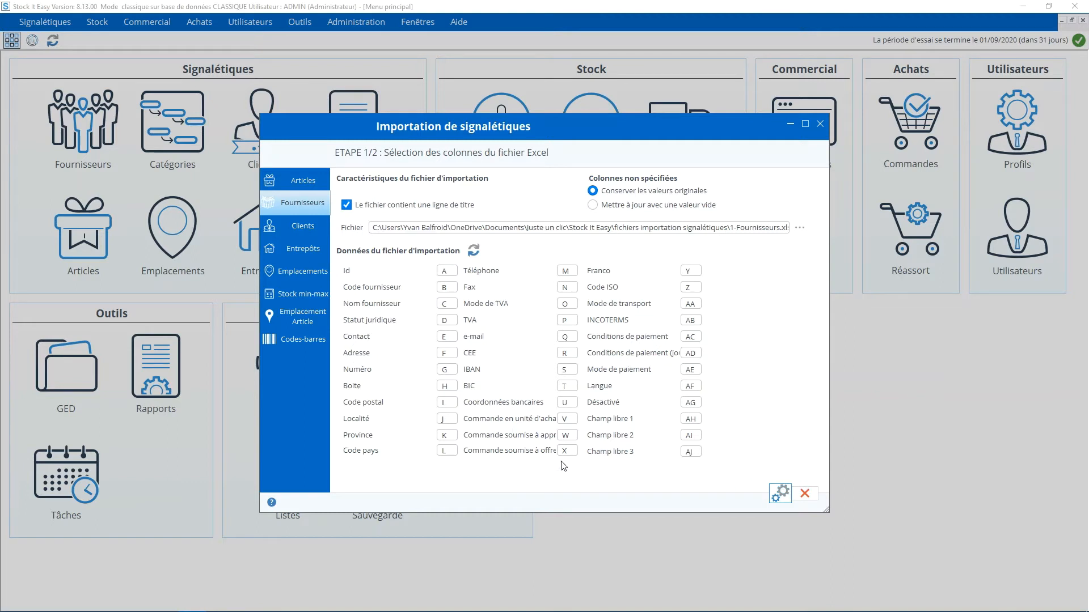
Preview the supplier data before the final import, and return to the Excel column selection.
{"action": "left_click", "coordinate": [449, 289]}
{"action": "key", "text": "Return"}
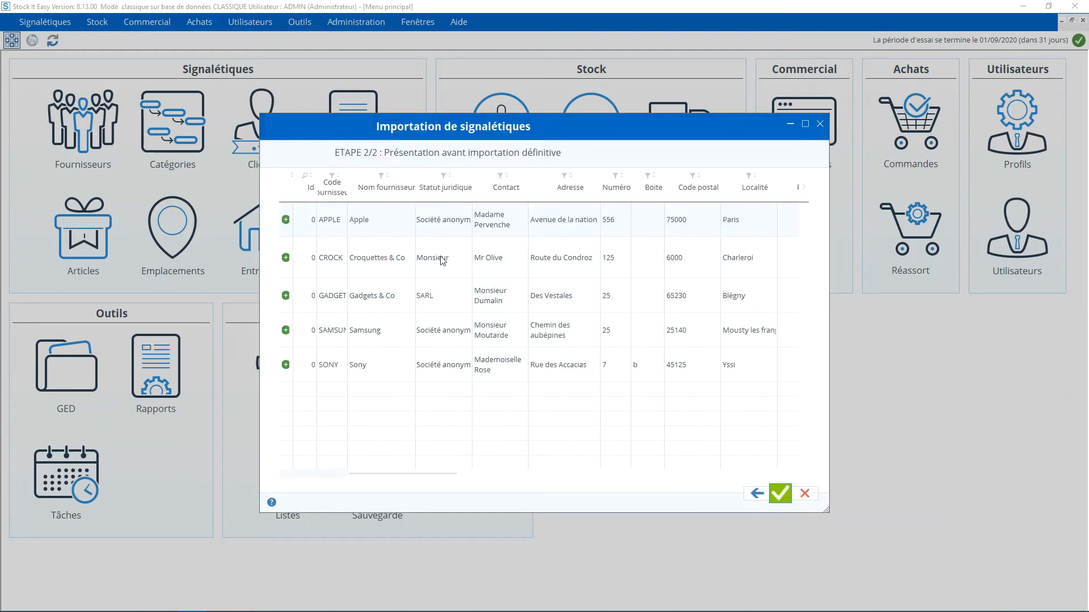
{"action": "left_click", "coordinate": [754, 494]}
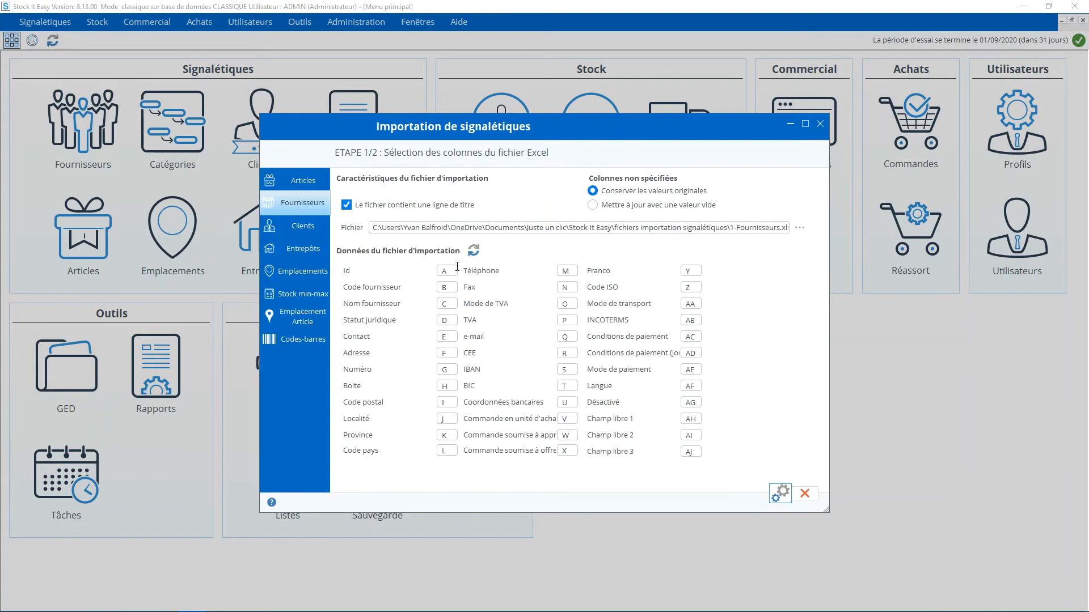
Reset the Fournisseurs column assignments to their default import values.
{"action": "left_click", "coordinate": [452, 272]}
{"action": "key", "text": "Tab"}
{"action": "key", "text": "Tab"}
{"action": "key", "text": "Tab"}
{"action": "left_click", "coordinate": [474, 250]}
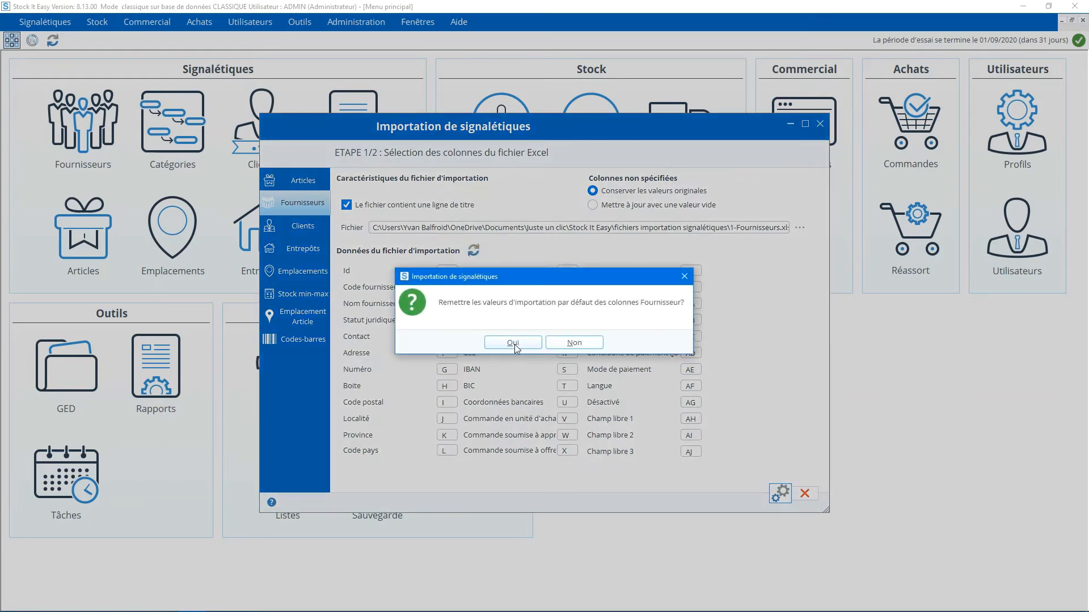
{"action": "left_click", "coordinate": [516, 345]}
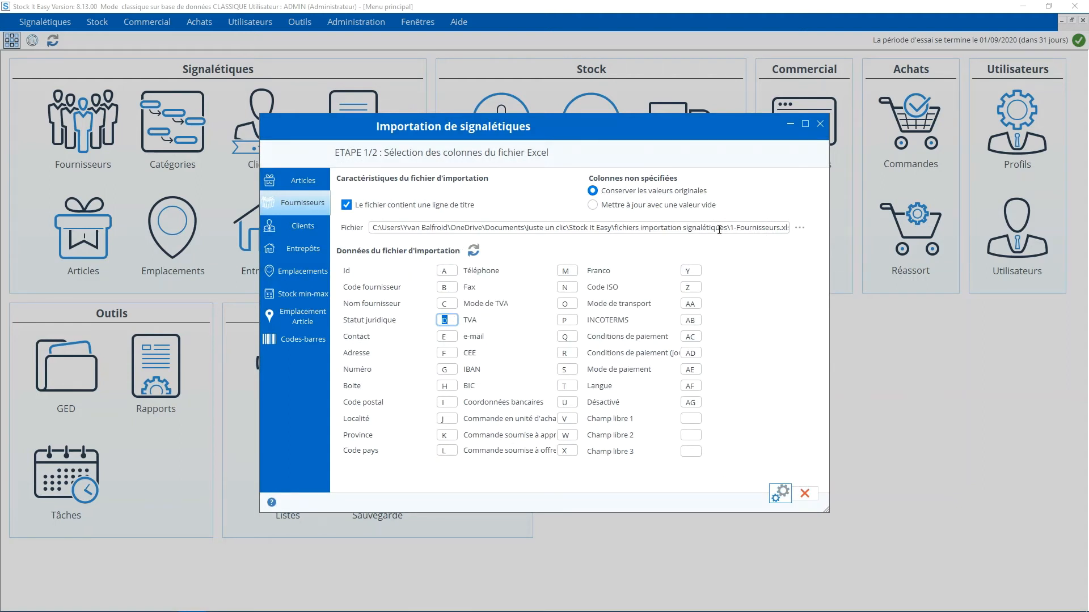
Preview the supplier data from 1-Fournisseurs.xlsx and run the final import.
{"action": "left_click", "coordinate": [785, 483]}
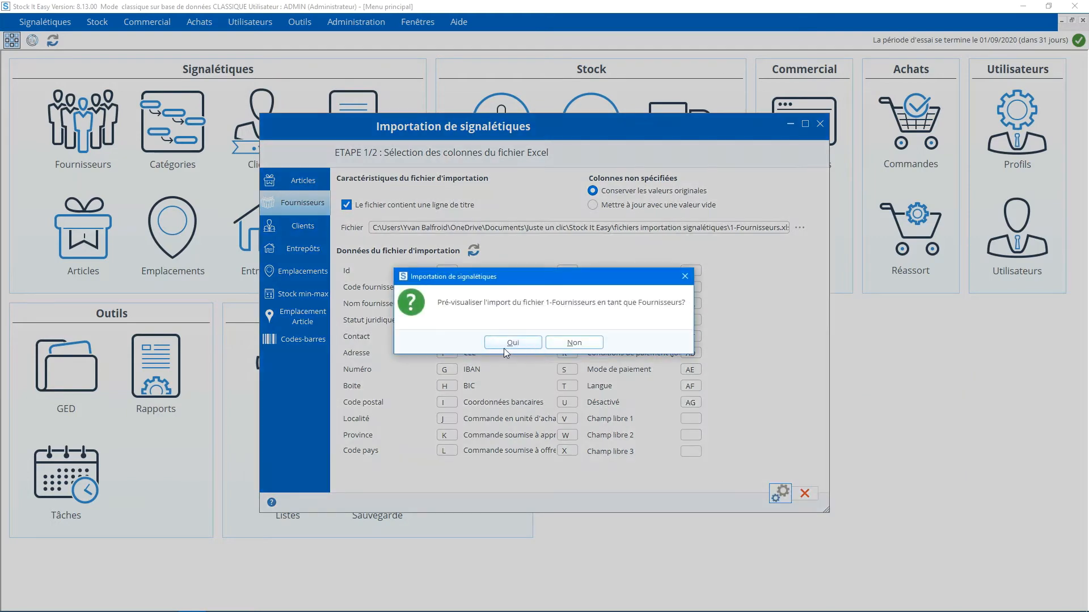
{"action": "left_click", "coordinate": [514, 343]}
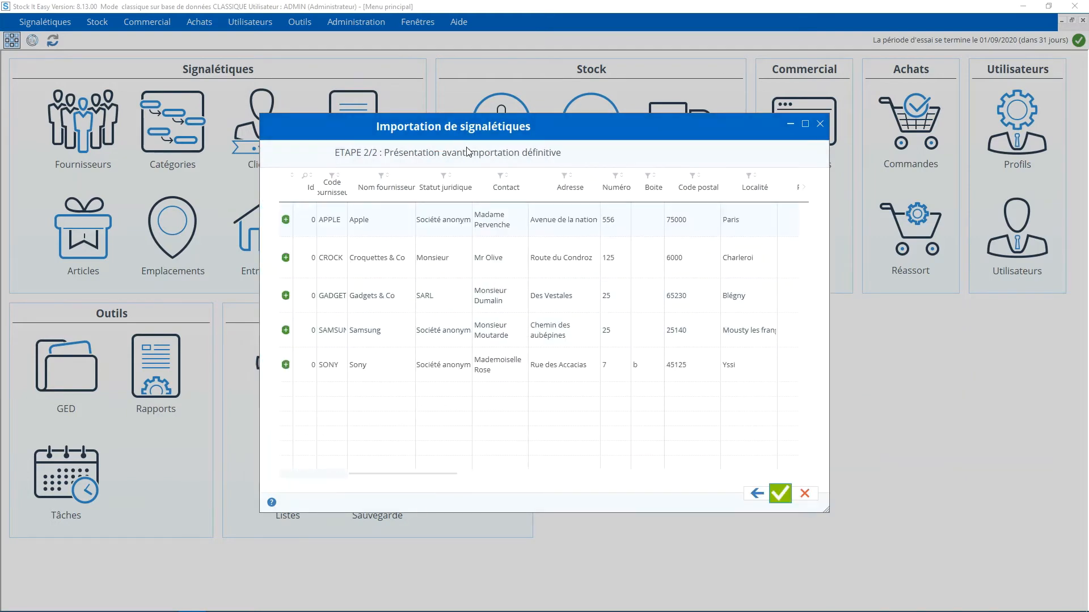
{"action": "mouse_move", "coordinate": [381, 478]}
{"action": "left_mouse_down"}
{"action": "mouse_move", "coordinate": [774, 478]}
{"action": "mouse_move", "coordinate": [396, 474]}
{"action": "left_mouse_up"}
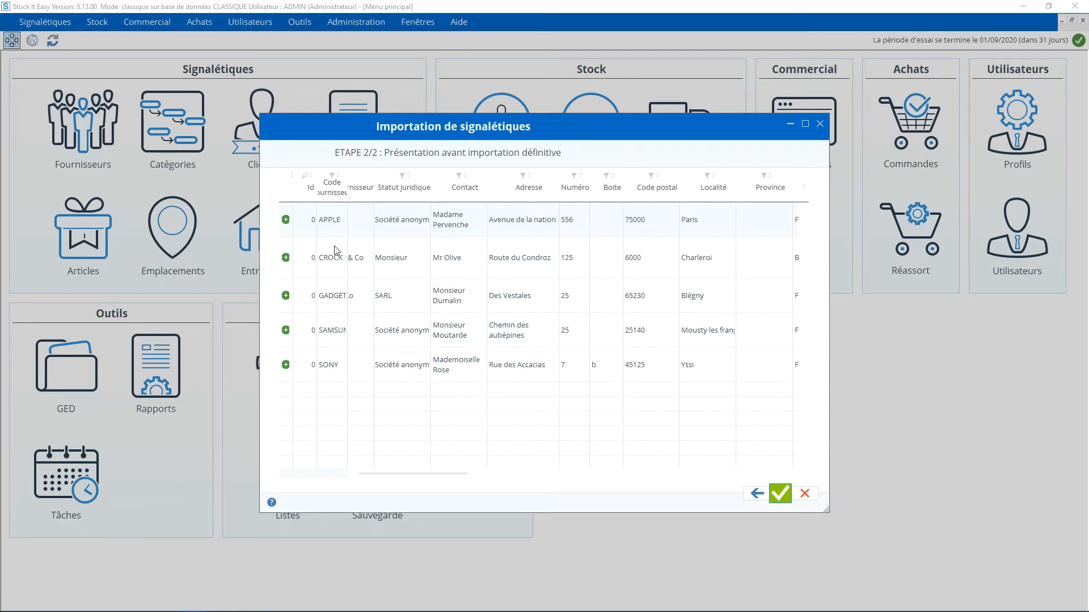
{"action": "left_click", "coordinate": [782, 496]}
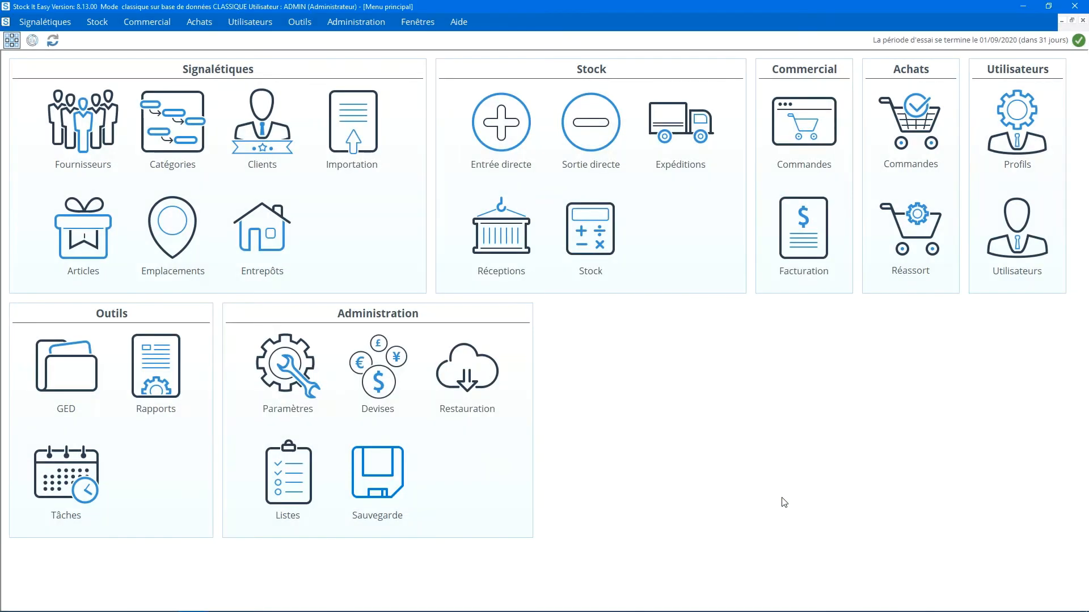
Open the supplier listing, load its records to check the imported suppliers, and close the listing.
{"action": "left_click", "coordinate": [101, 119]}
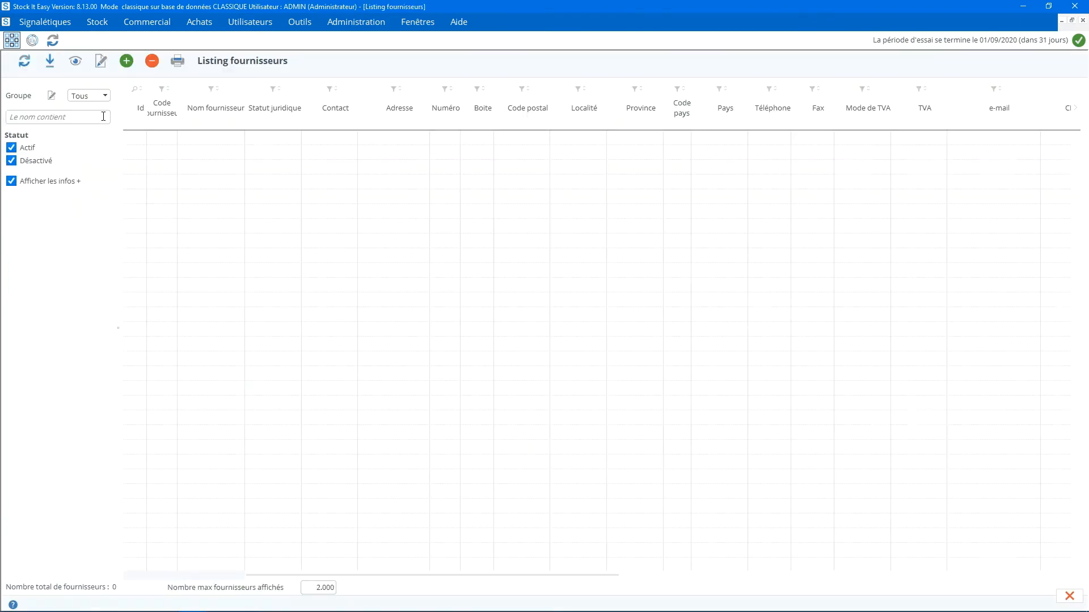
{"action": "left_click", "coordinate": [24, 61]}
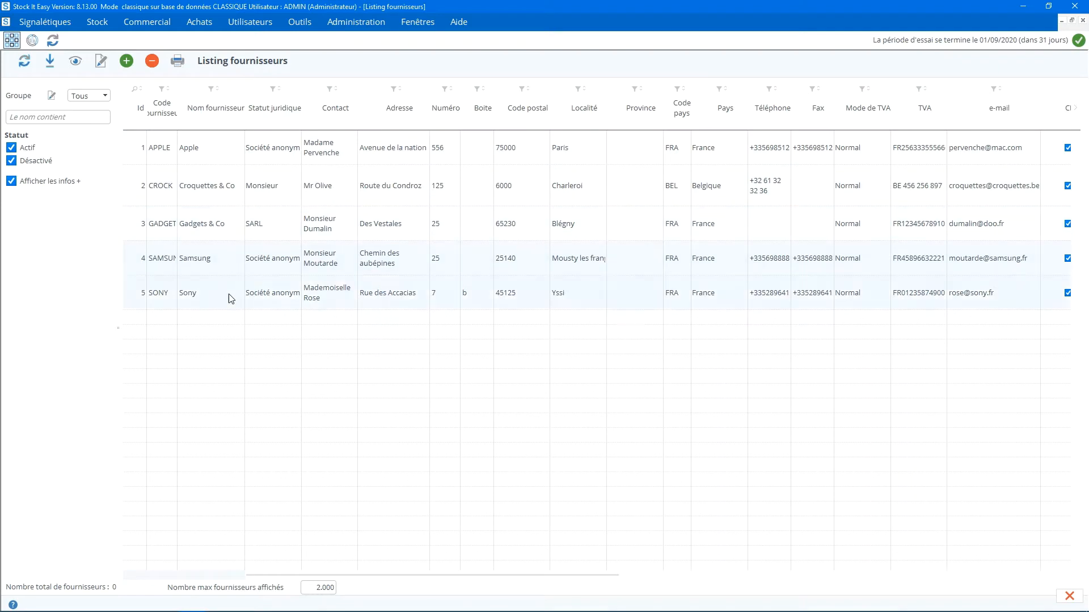
{"action": "left_click", "coordinate": [1069, 596]}
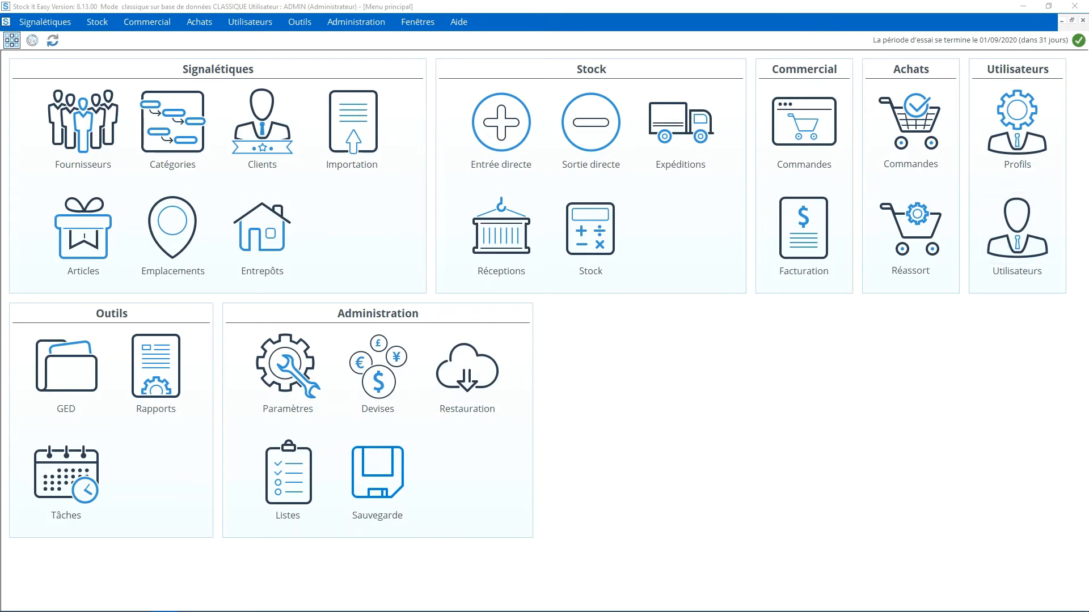
Import the warehouses from 2-Entrepôts.xlsx as Entrepôts, previewing the data before validating the final import.
{"action": "left_click", "coordinate": [265, 237]}
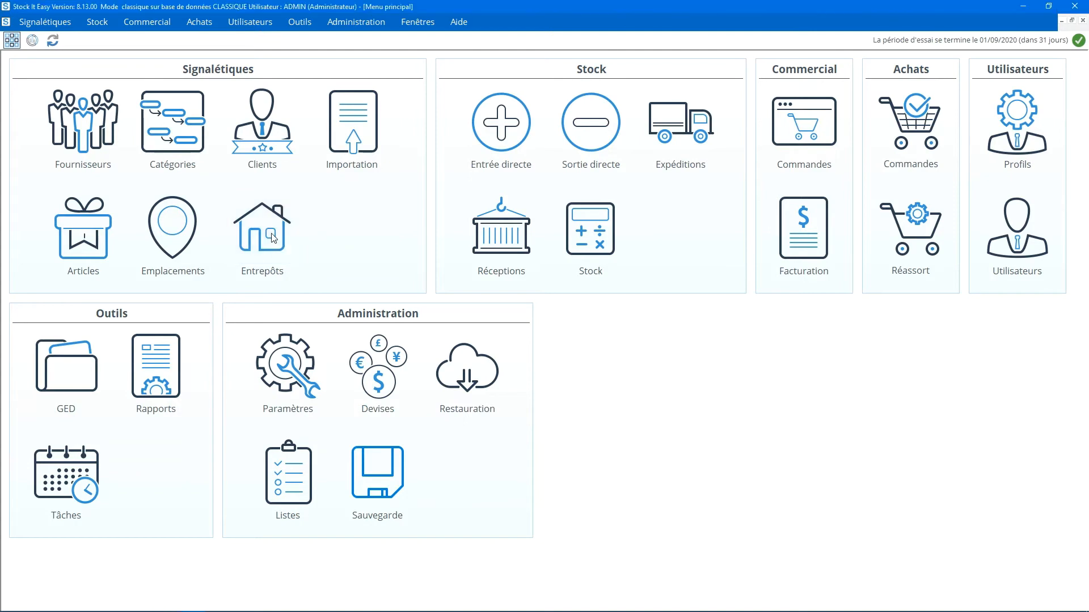
{"action": "key", "text": "Escape"}
{"action": "left_click", "coordinate": [363, 132]}
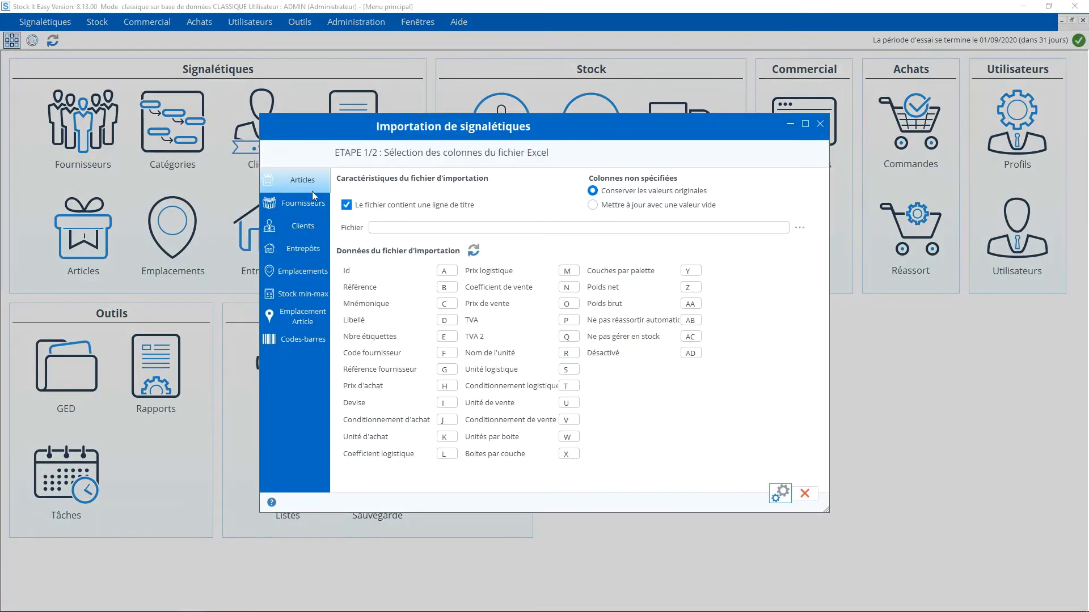
{"action": "left_click", "coordinate": [298, 250]}
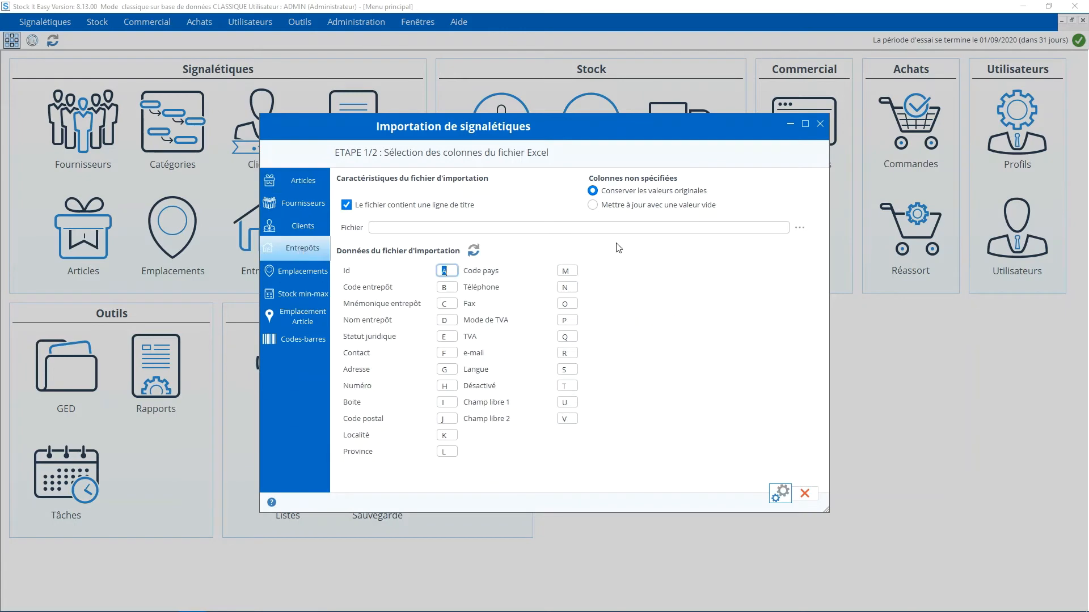
{"action": "left_click", "coordinate": [799, 227]}
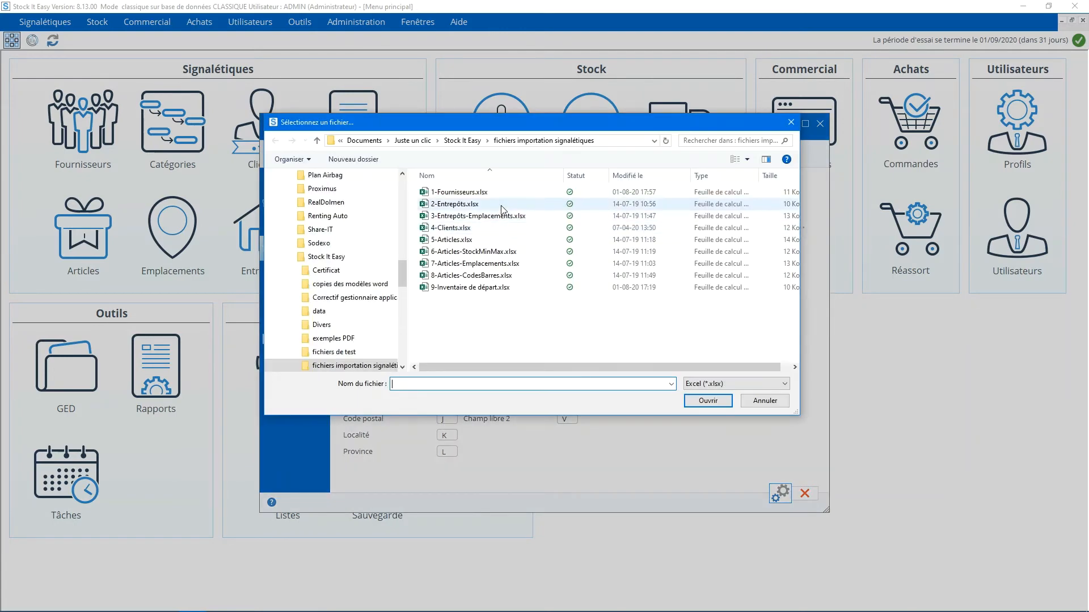
{"action": "double_click", "coordinate": [501, 205]}
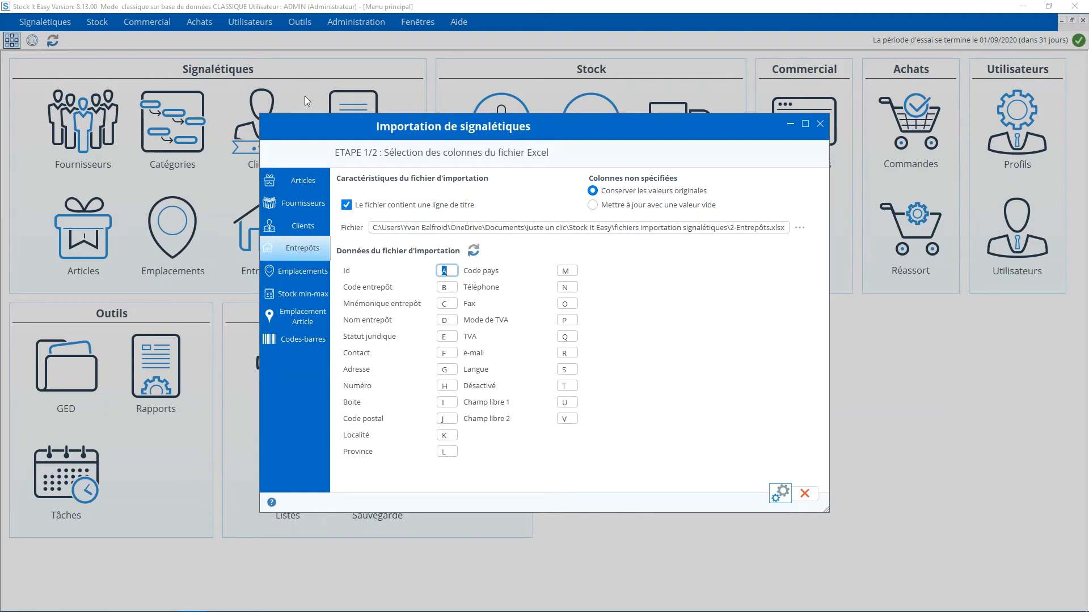
{"action": "left_click", "coordinate": [780, 494]}
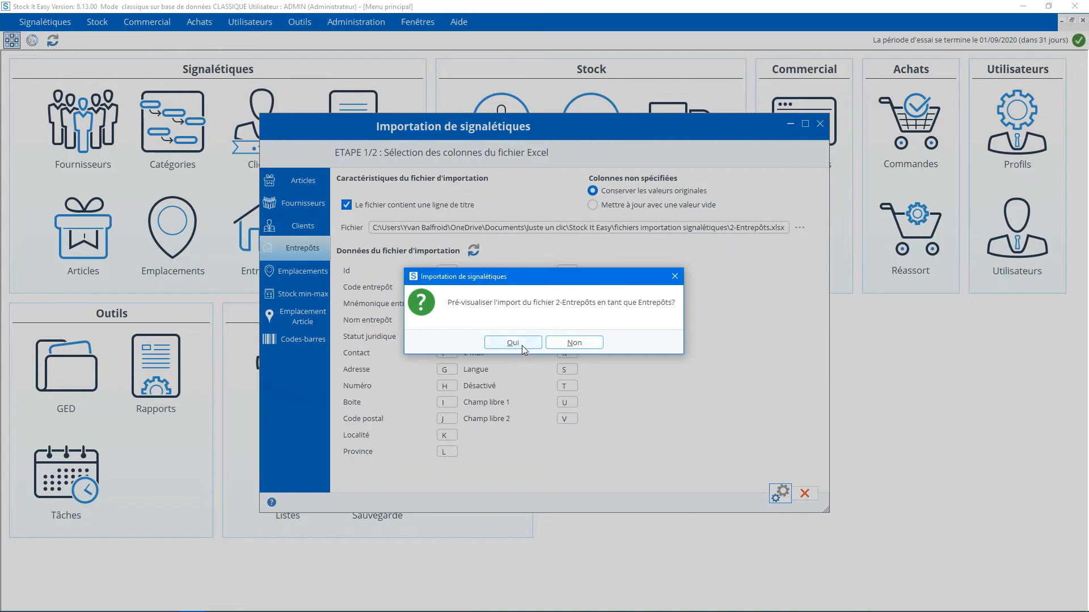
{"action": "left_click", "coordinate": [522, 346]}
{"action": "left_click", "coordinate": [775, 498]}
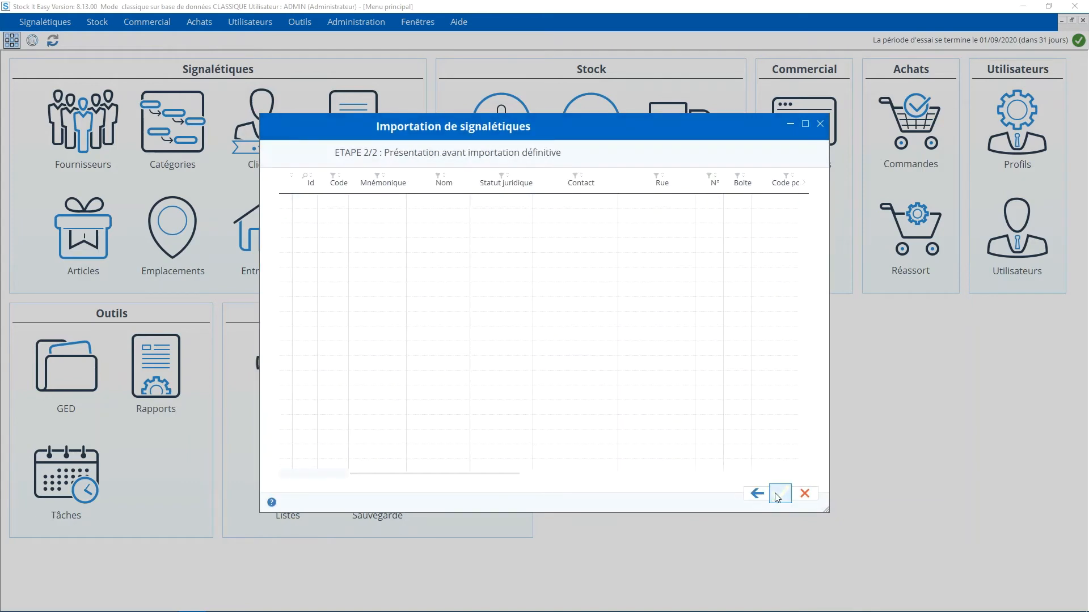
Import the warehouse locations from 3-Entrepôts-Emplacements.xlsx as Emplacements, going through the preview.
{"action": "left_click", "coordinate": [361, 122]}
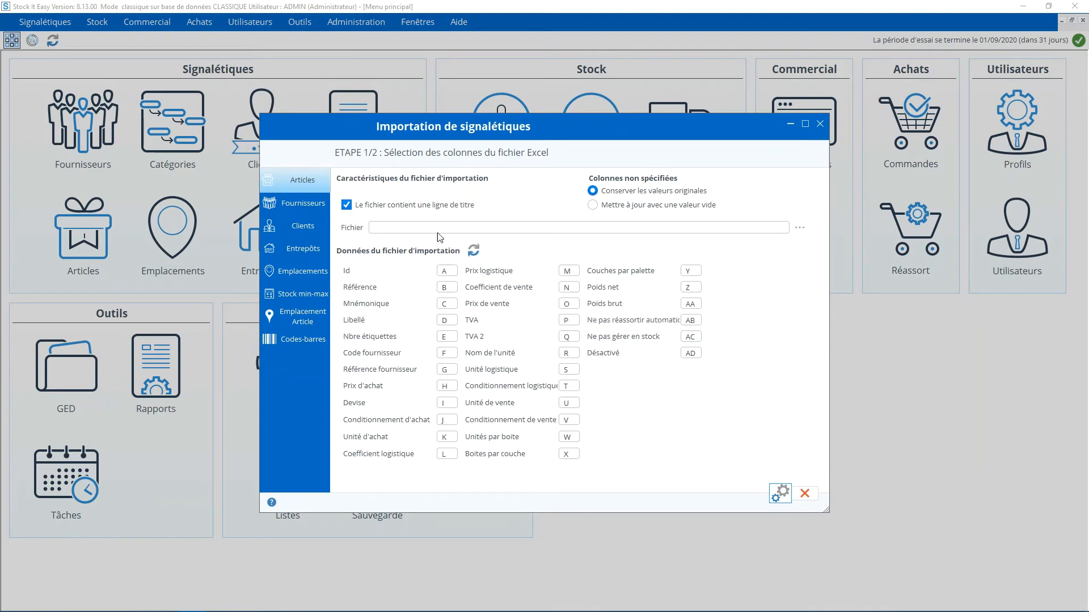
{"action": "left_click", "coordinate": [303, 272]}
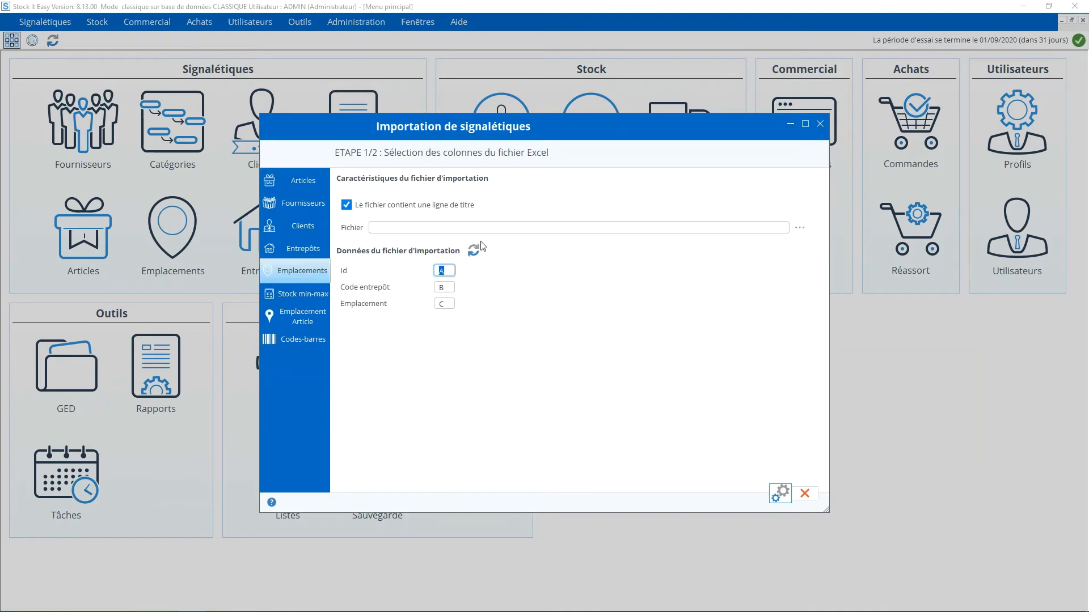
{"action": "left_click", "coordinate": [799, 228]}
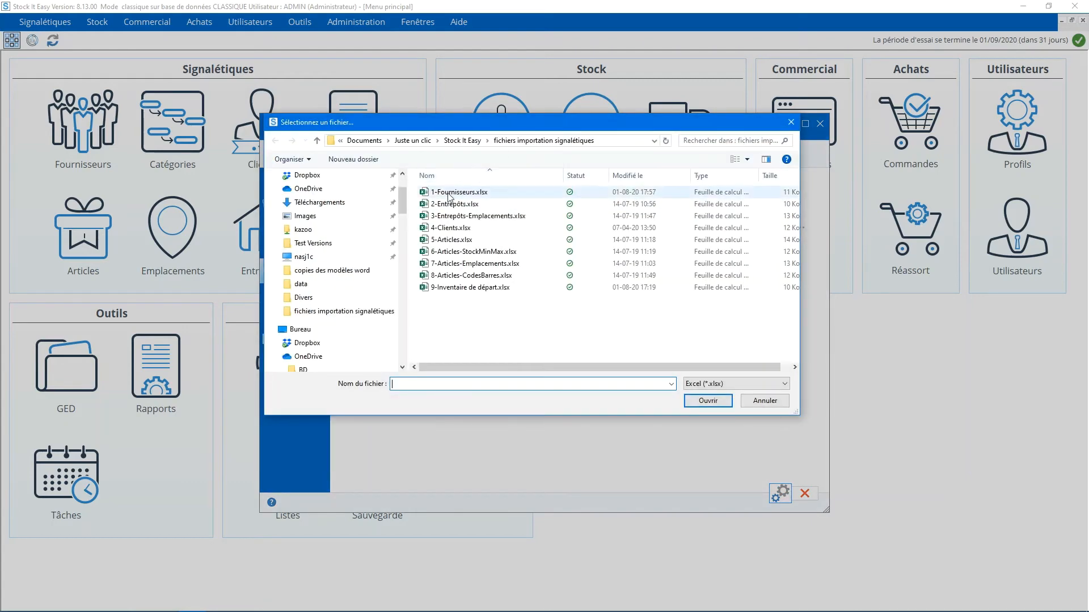
{"action": "double_click", "coordinate": [460, 217]}
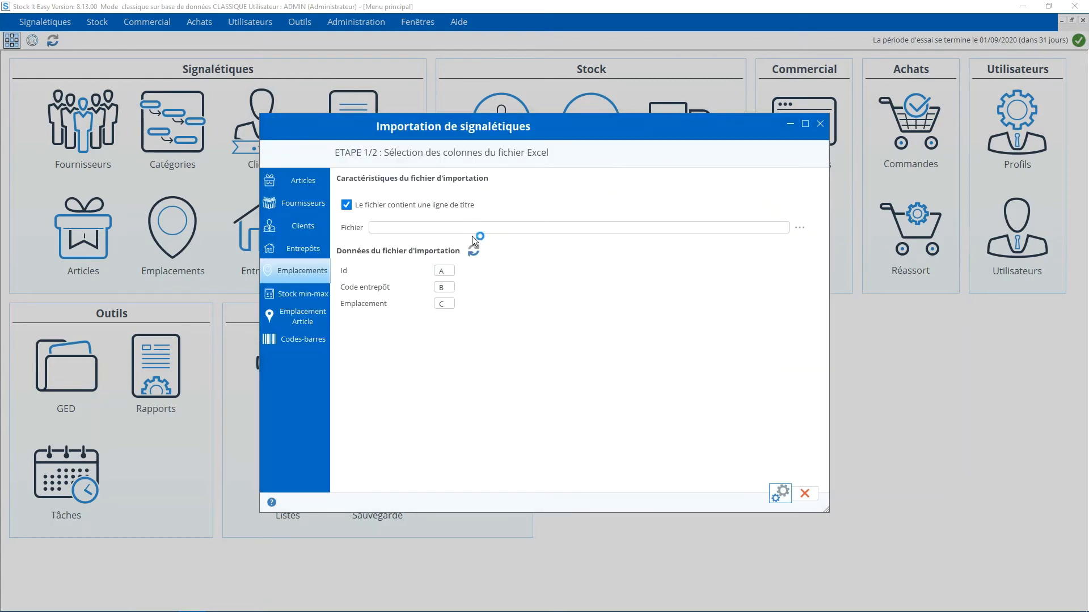
{"action": "left_click", "coordinate": [798, 229]}
{"action": "left_click", "coordinate": [765, 401]}
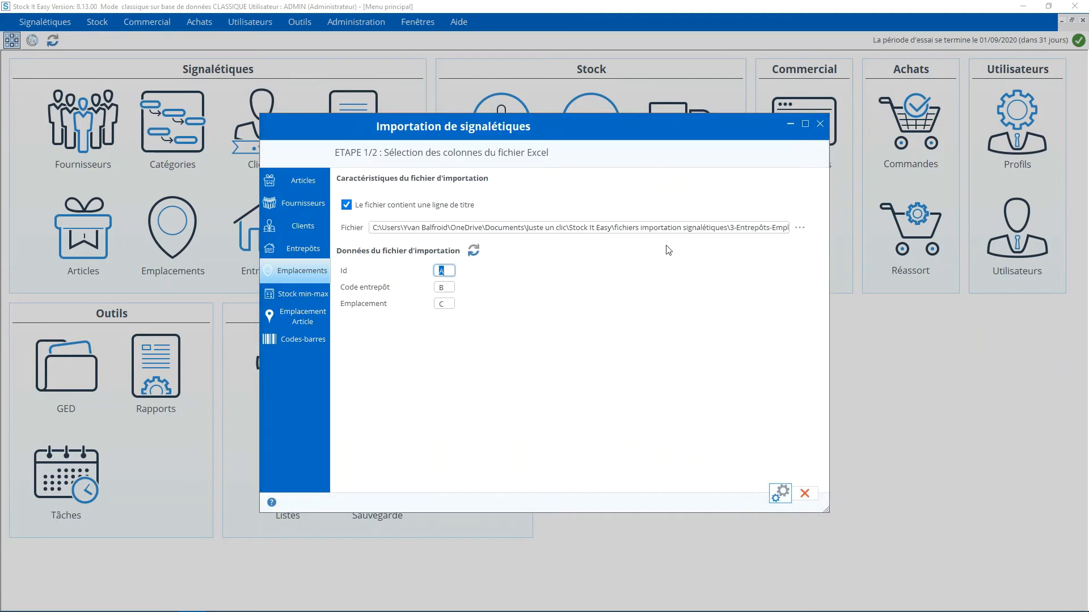
{"action": "left_click", "coordinate": [782, 493]}
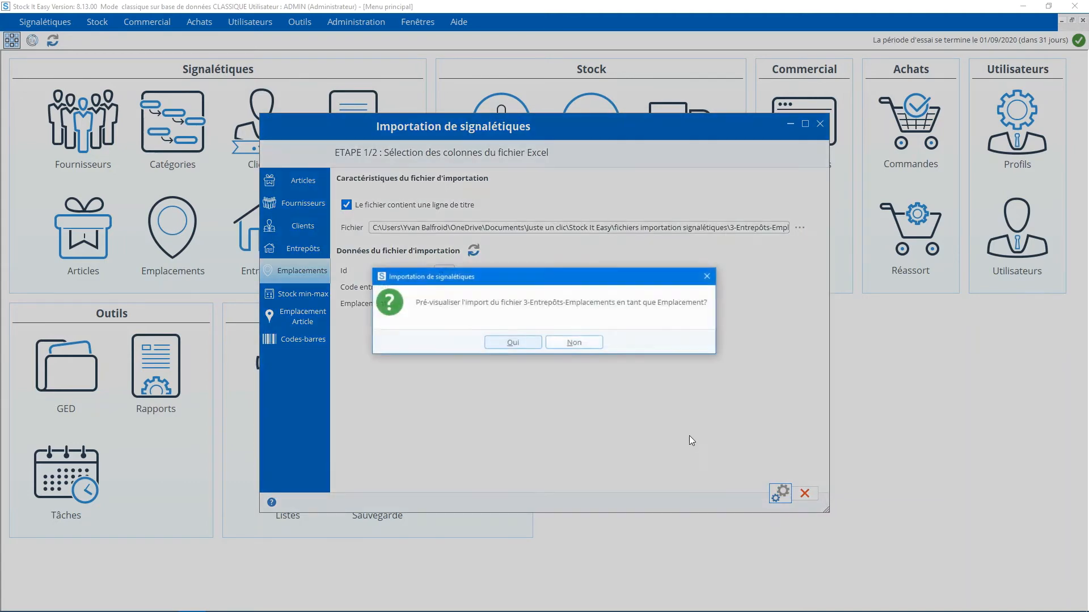
{"action": "left_click", "coordinate": [512, 343]}
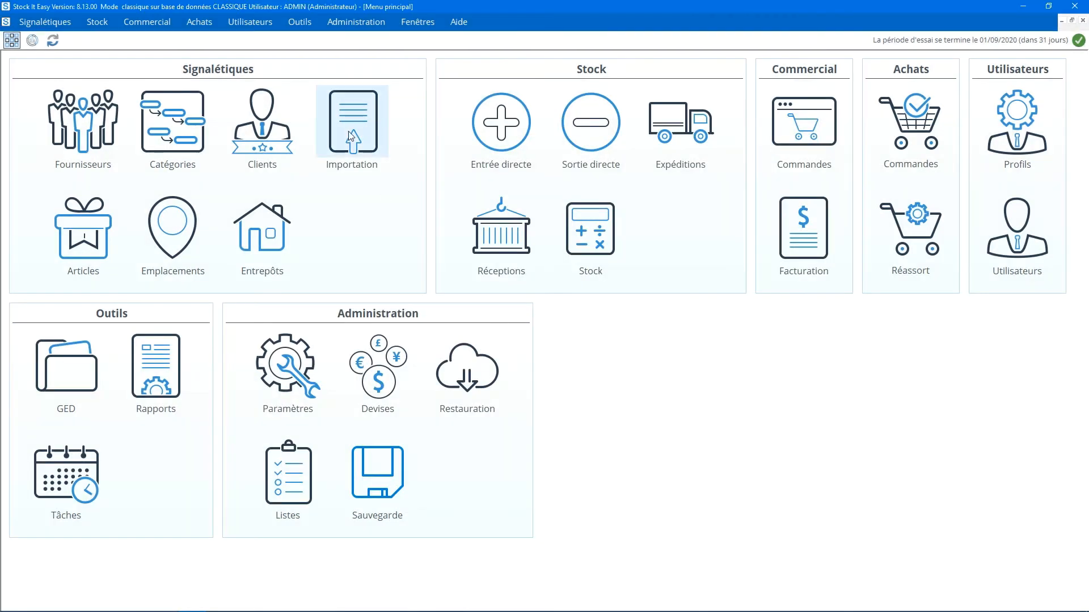
Import the customers from 4-Clients.xlsx as Clients, previewing the data before validating the final import.
{"action": "left_click", "coordinate": [348, 131]}
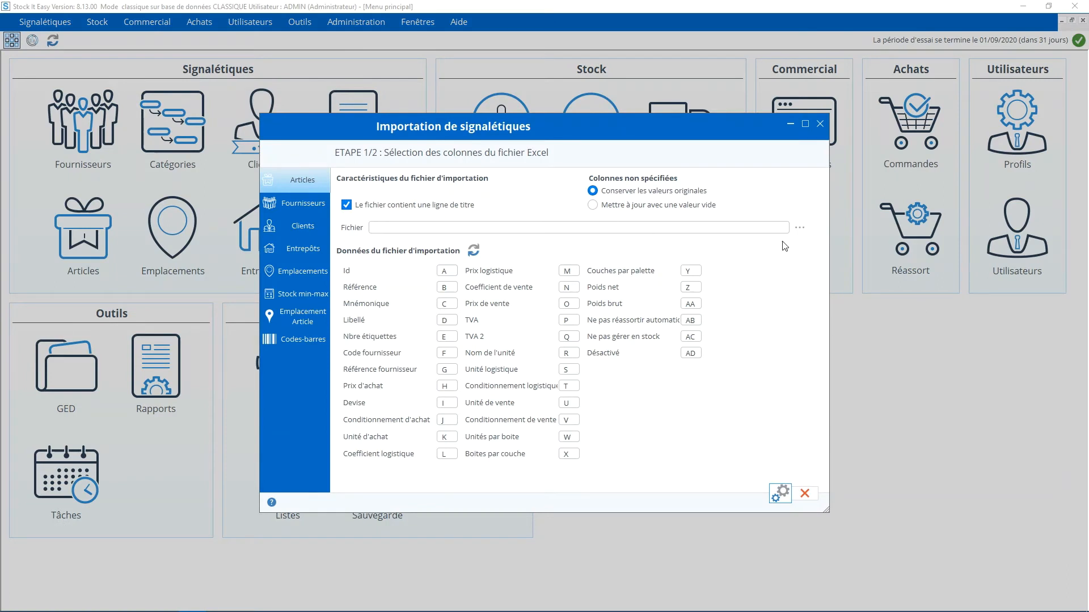
{"action": "left_click", "coordinate": [310, 235]}
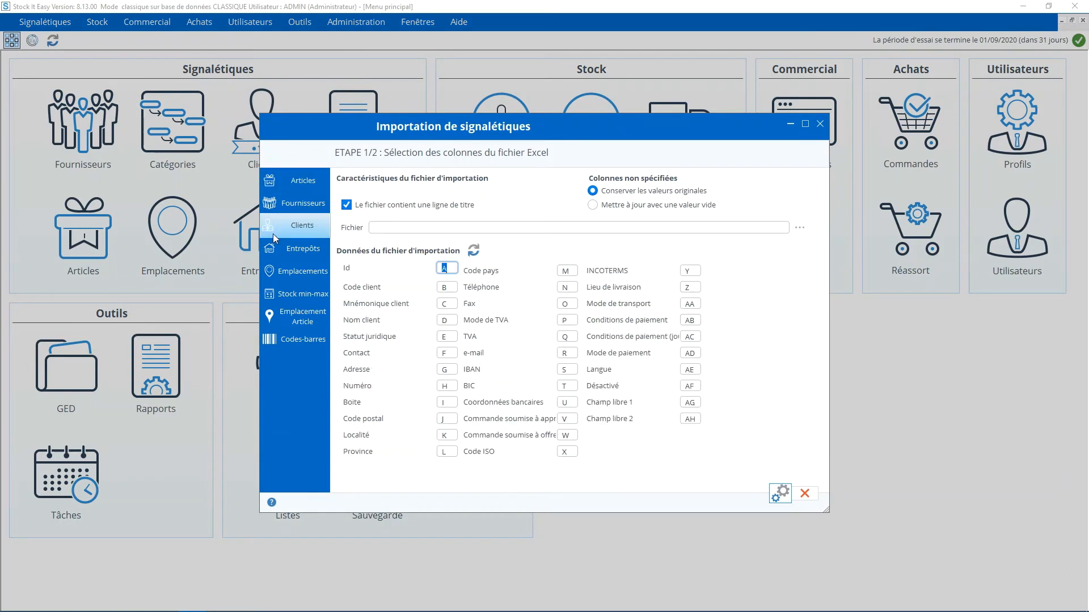
{"action": "left_click", "coordinate": [799, 227]}
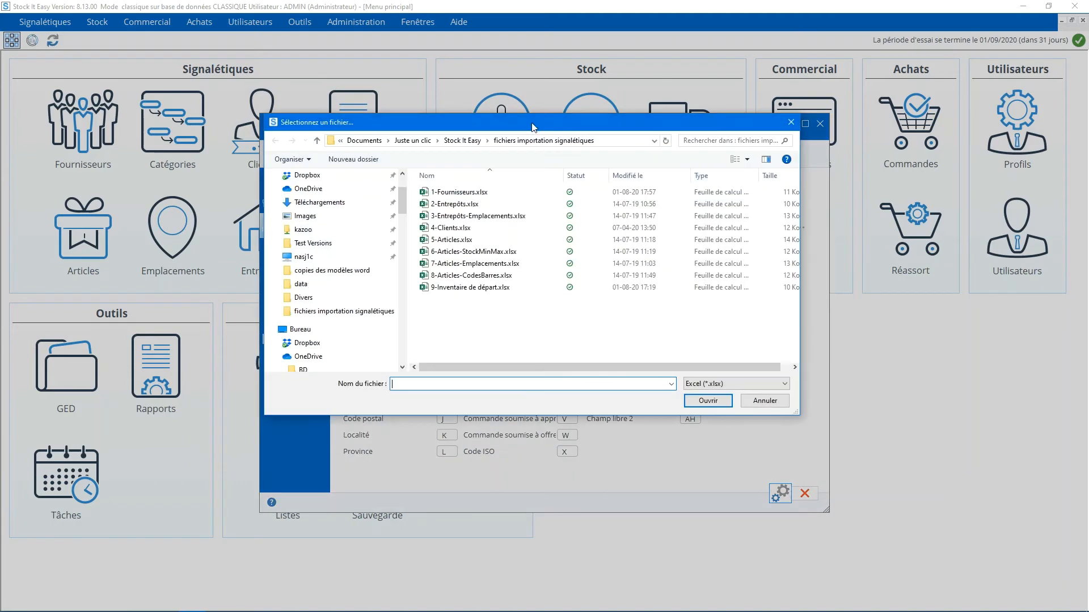
{"action": "double_click", "coordinate": [454, 228]}
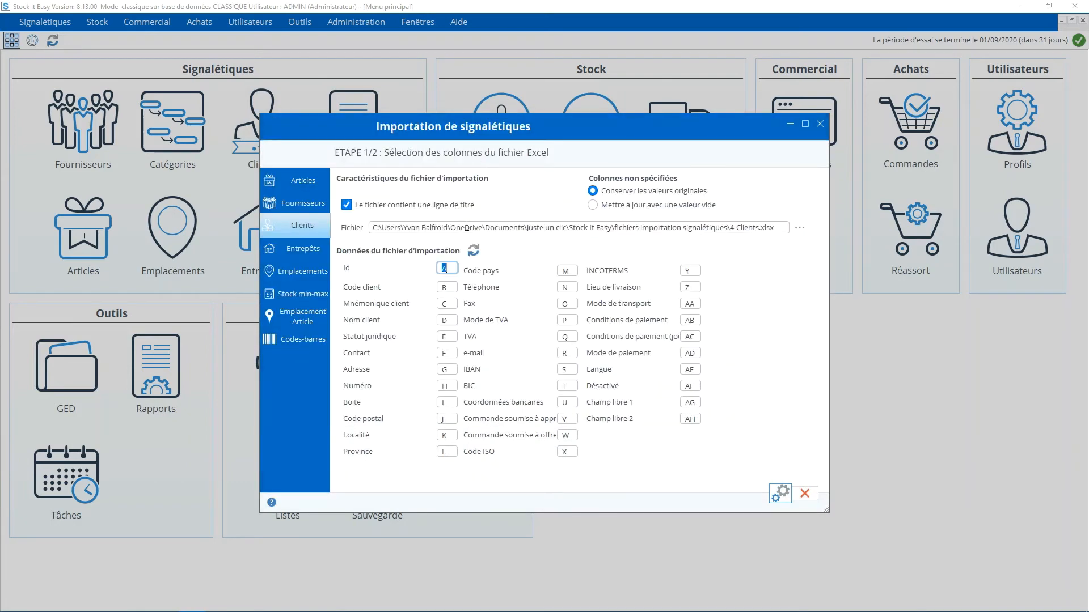
{"action": "left_click", "coordinate": [780, 494]}
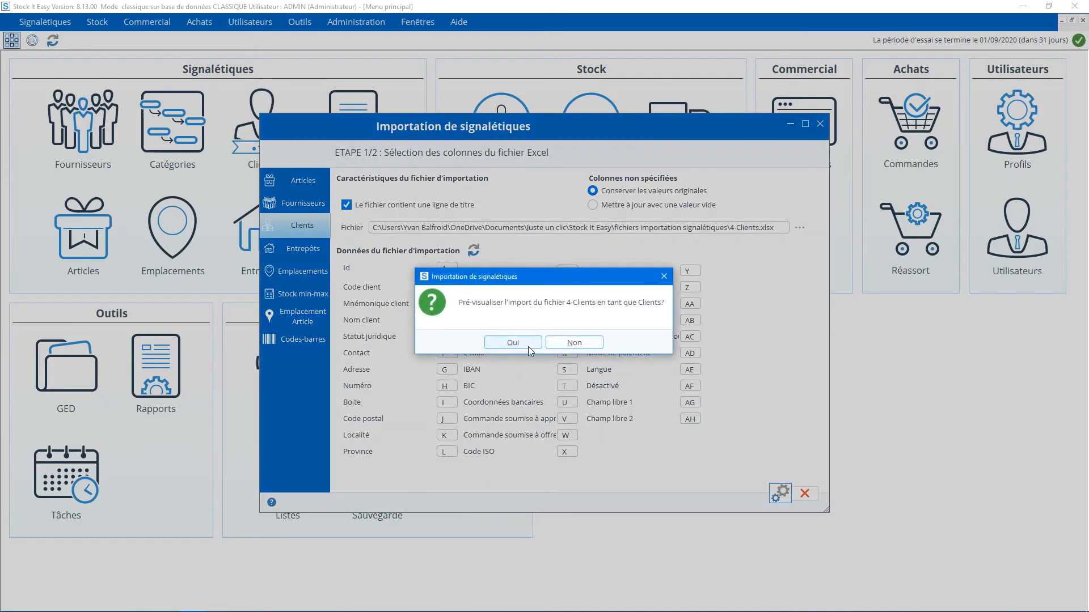
{"action": "left_click", "coordinate": [528, 345]}
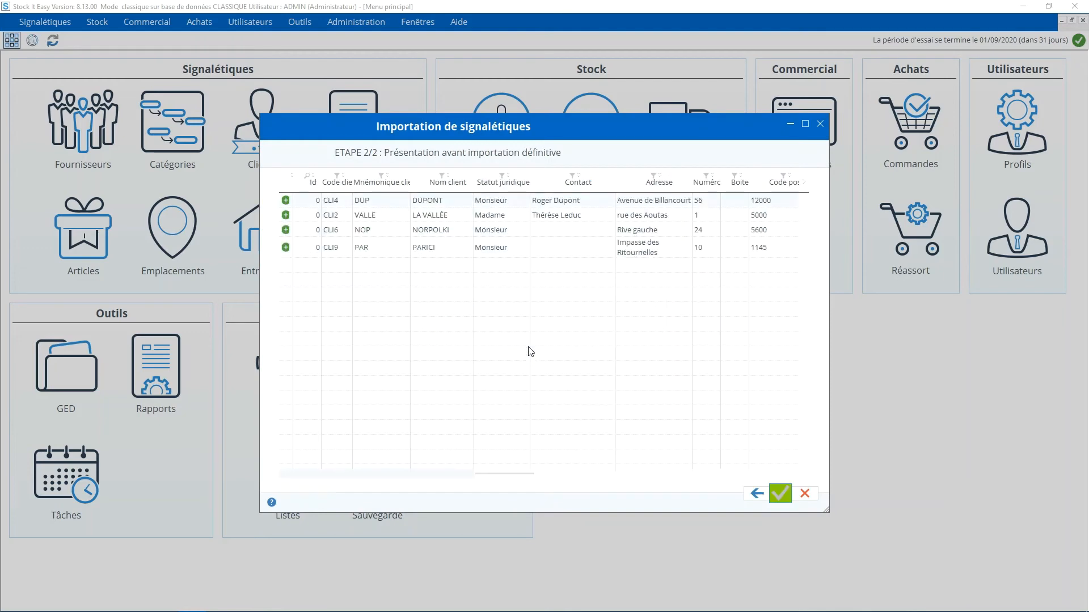
{"action": "left_click", "coordinate": [780, 494]}
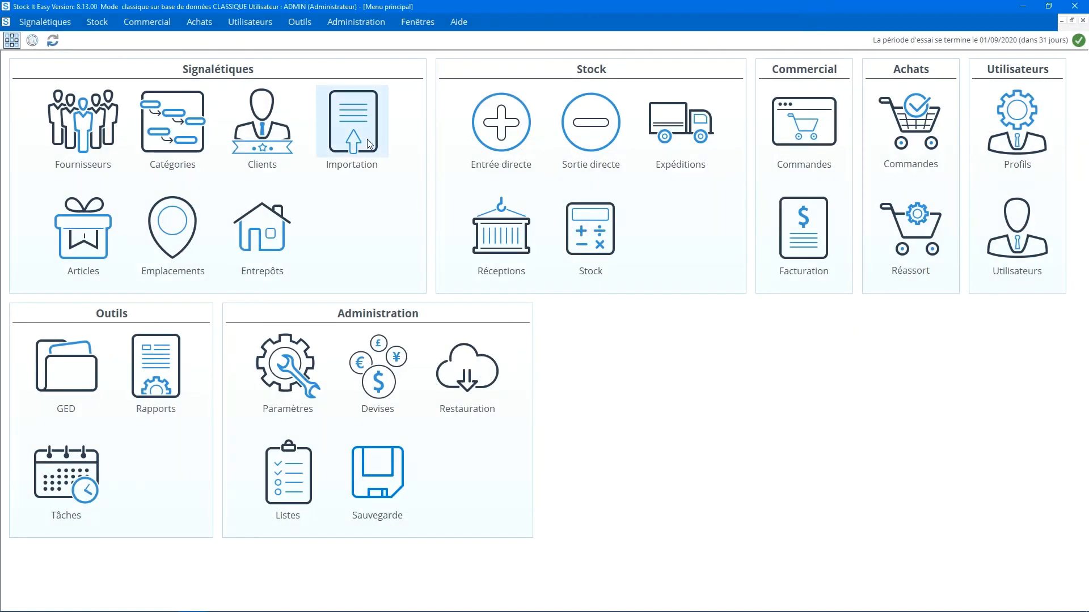
Choose 5-Articles.xlsx as the import file for Articles and preview the article data before the final import.
{"action": "left_click", "coordinate": [364, 140]}
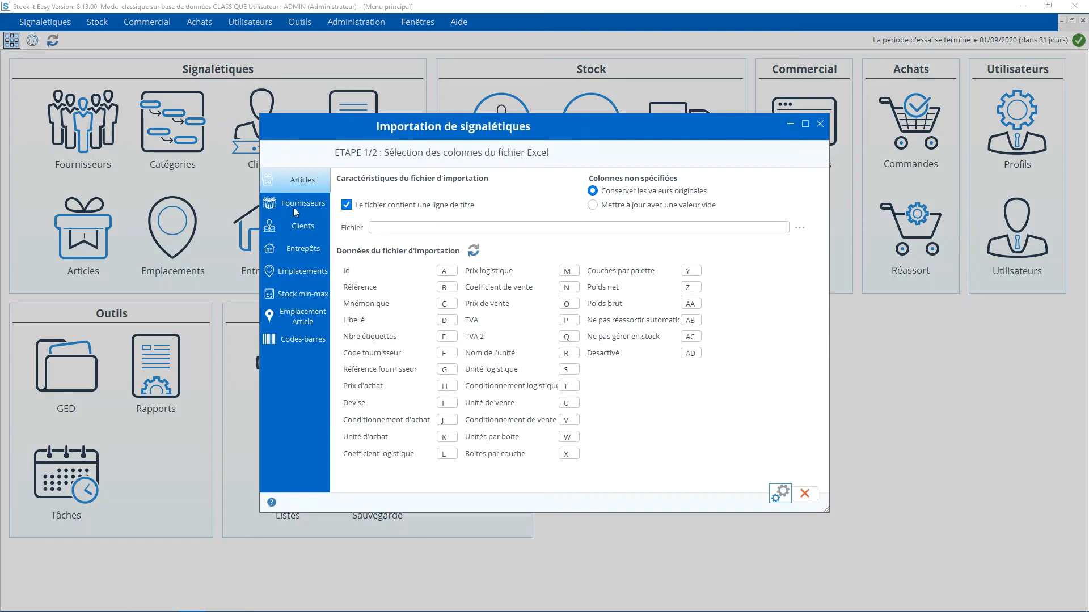
{"action": "left_click", "coordinate": [800, 227]}
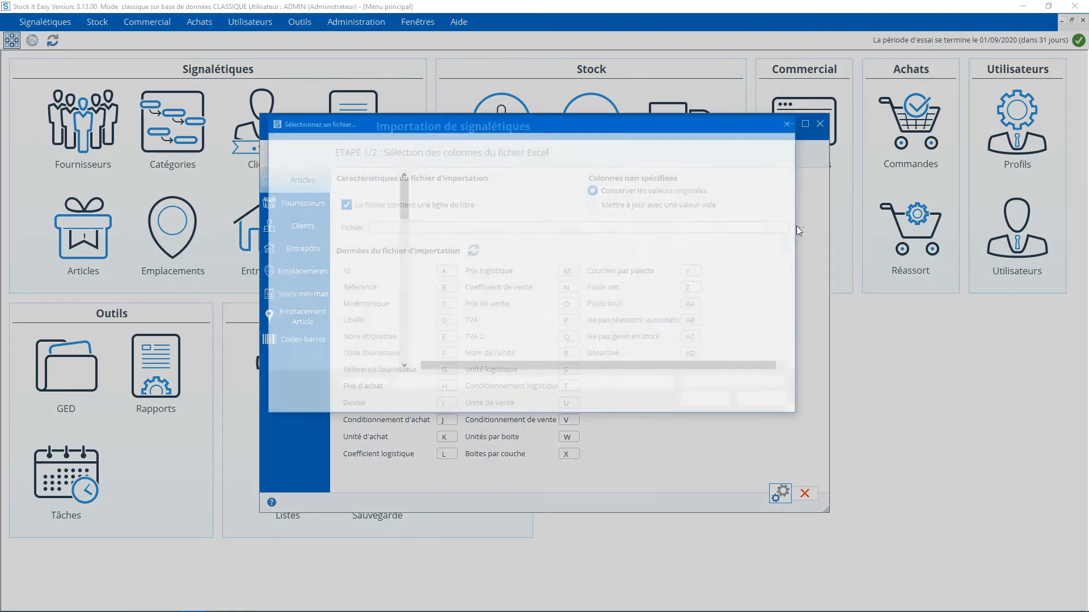
{"action": "double_click", "coordinate": [468, 241]}
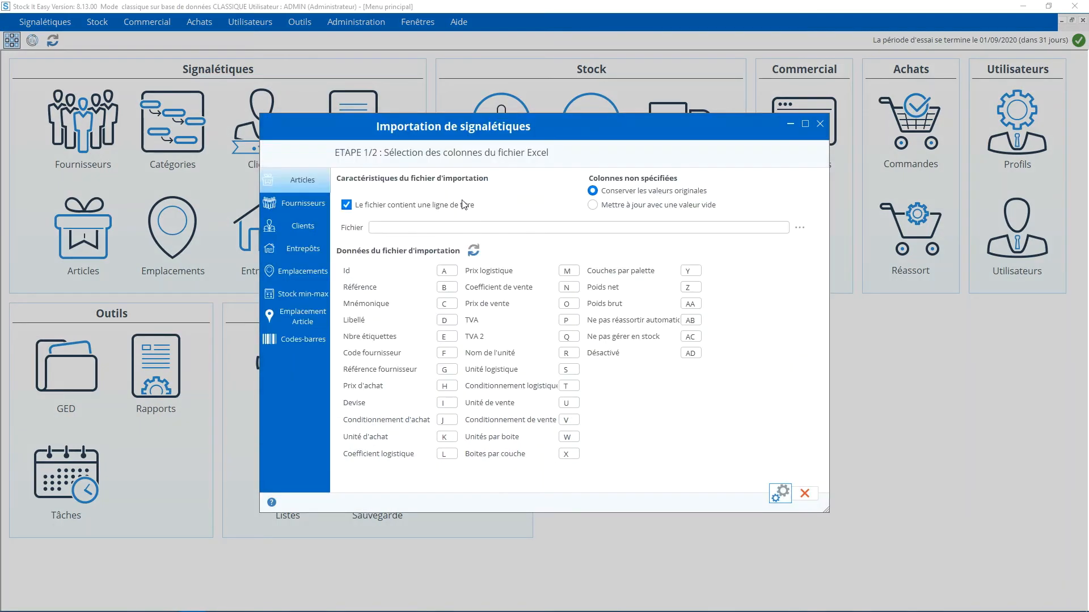
{"action": "left_click", "coordinate": [781, 493]}
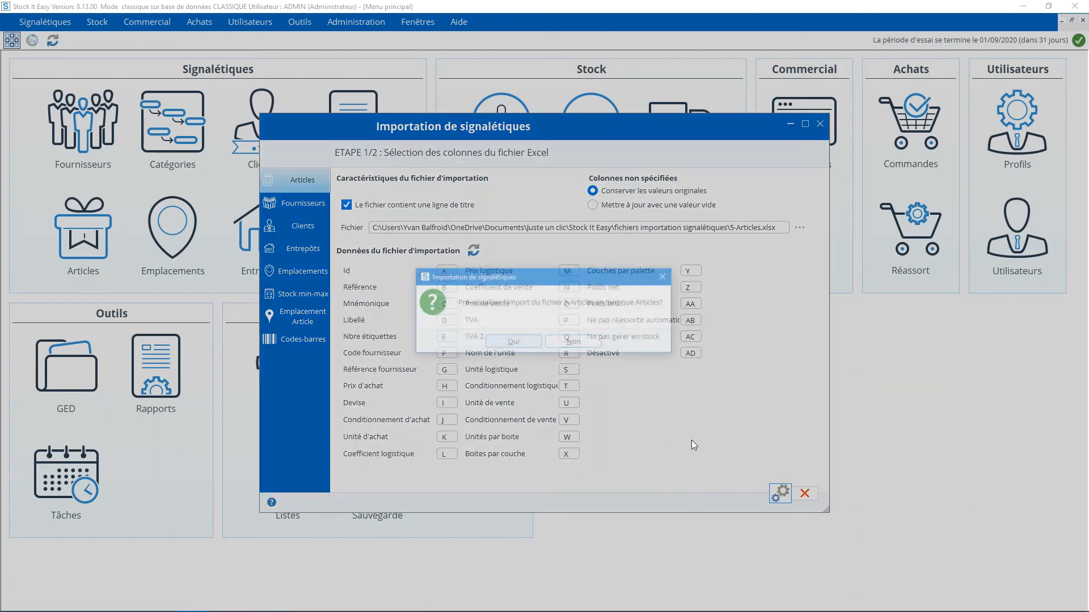
{"action": "left_click", "coordinate": [525, 343]}
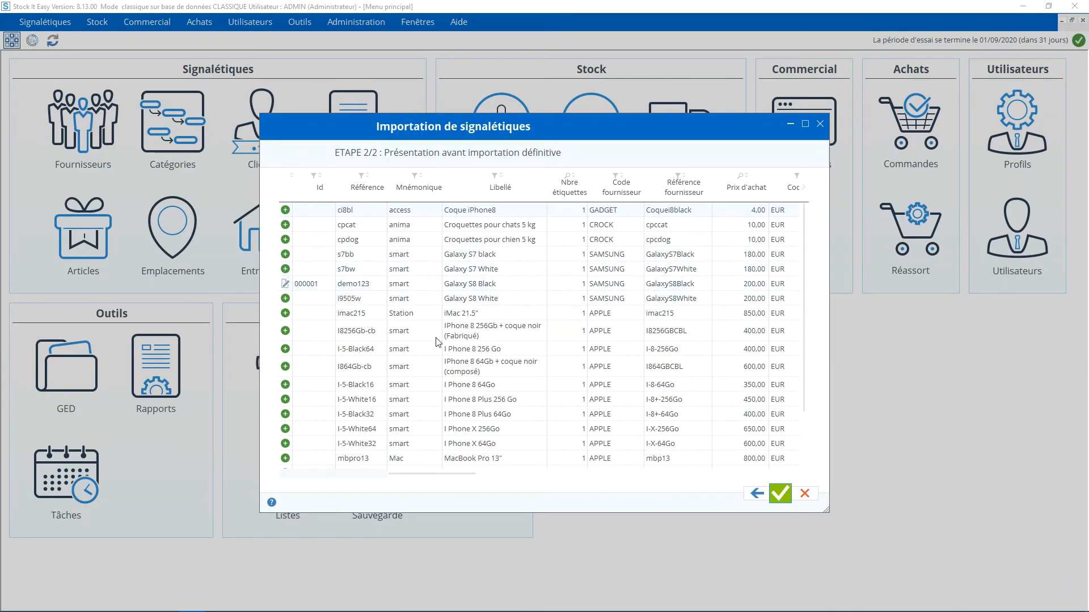
Validate the final article import, and import 6-Articles-StockMinMax.xlsx as Stock min-max after previewing its data.
{"action": "left_click", "coordinate": [781, 494]}
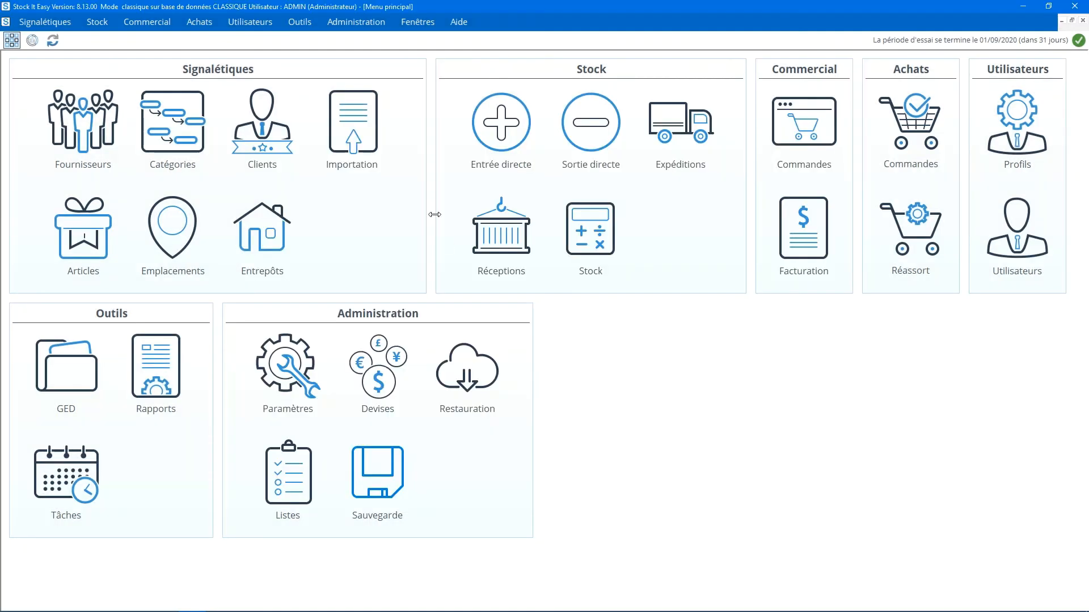
{"action": "left_click", "coordinate": [350, 131]}
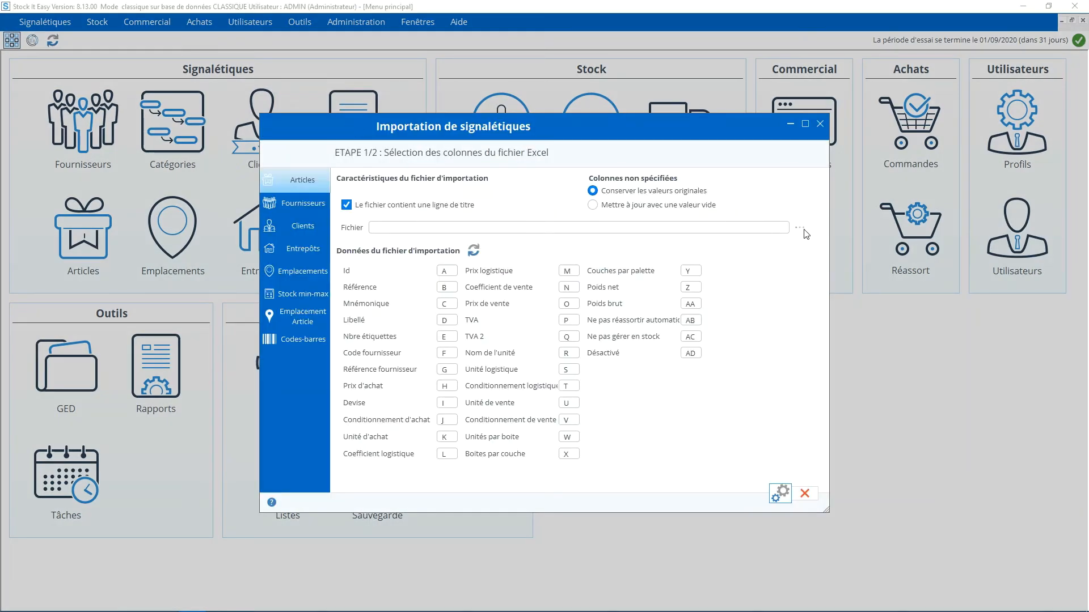
{"action": "left_click", "coordinate": [303, 295]}
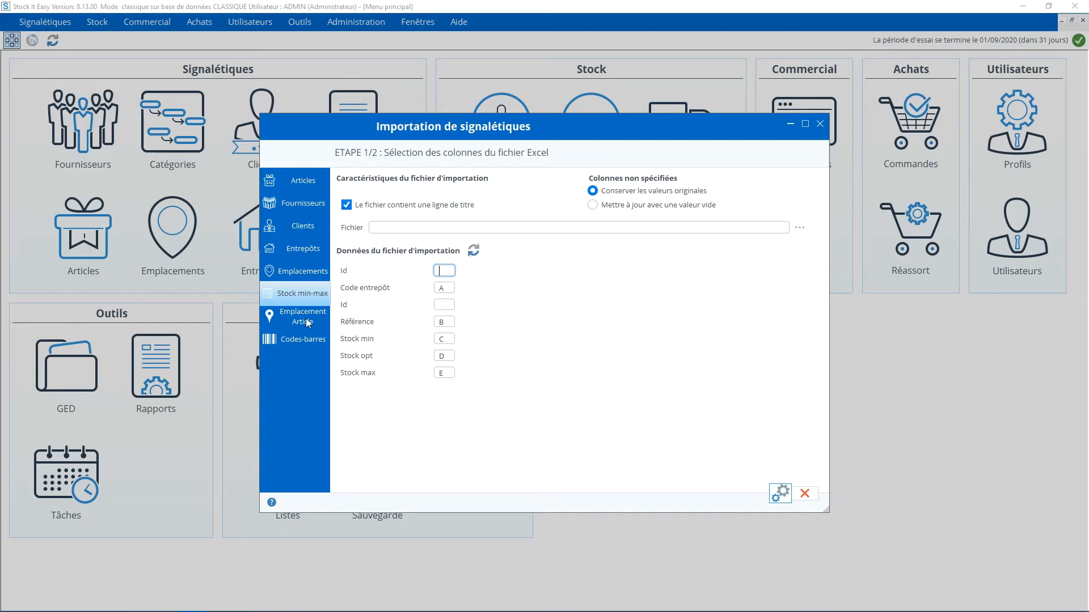
{"action": "left_click", "coordinate": [799, 228]}
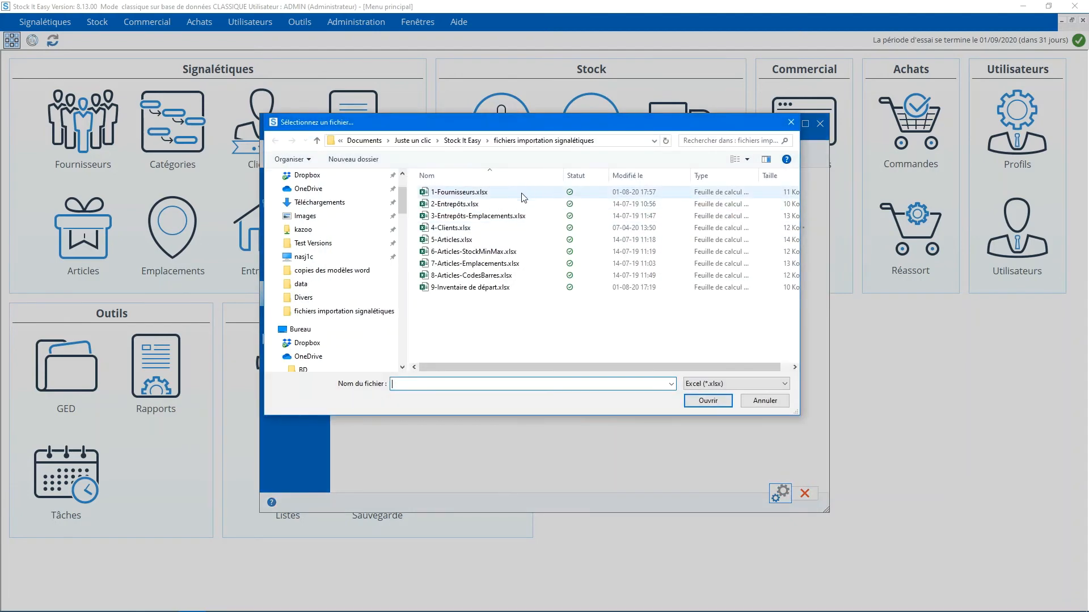
{"action": "double_click", "coordinate": [496, 251]}
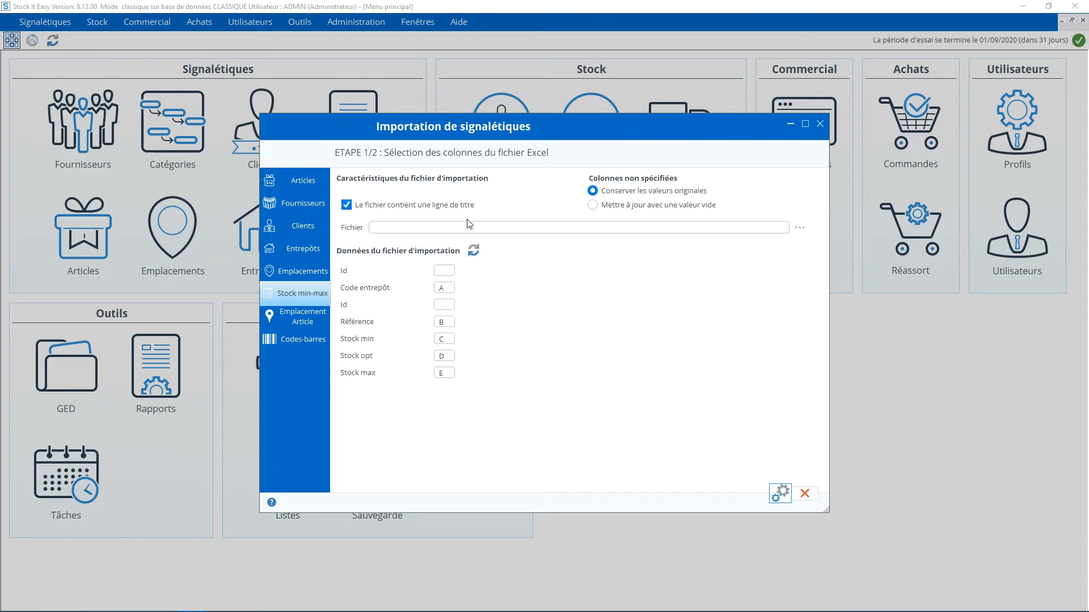
{"action": "left_click", "coordinate": [781, 493]}
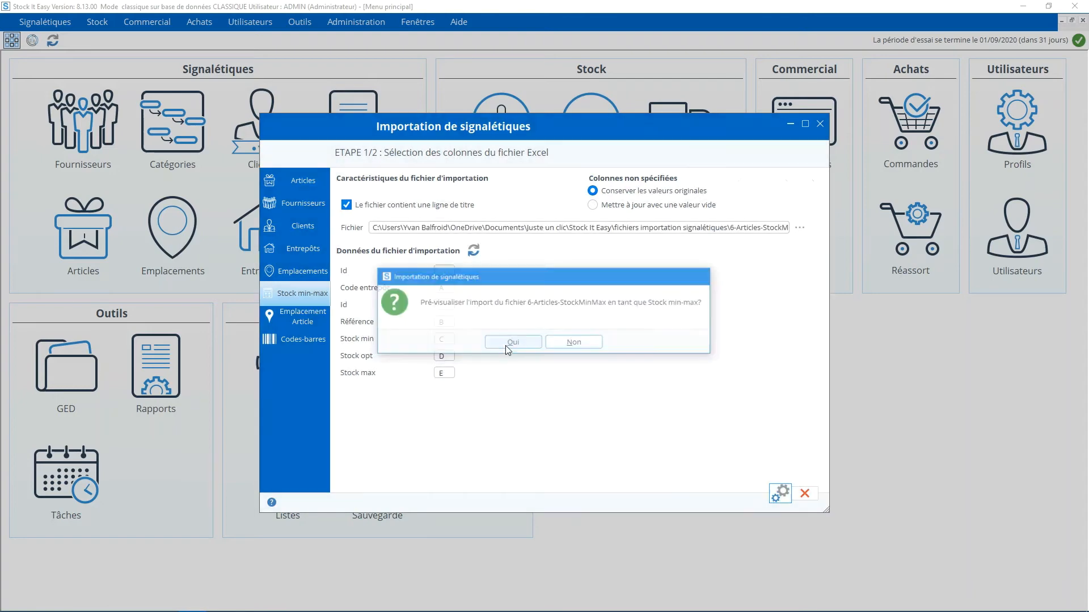
{"action": "left_click", "coordinate": [512, 342]}
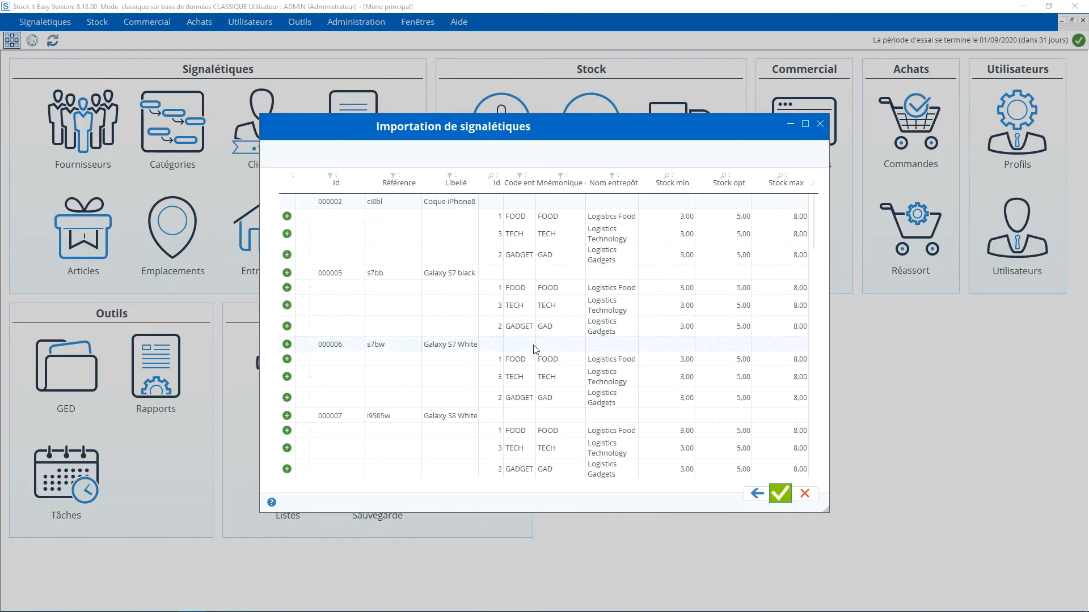
{"action": "left_click", "coordinate": [781, 502]}
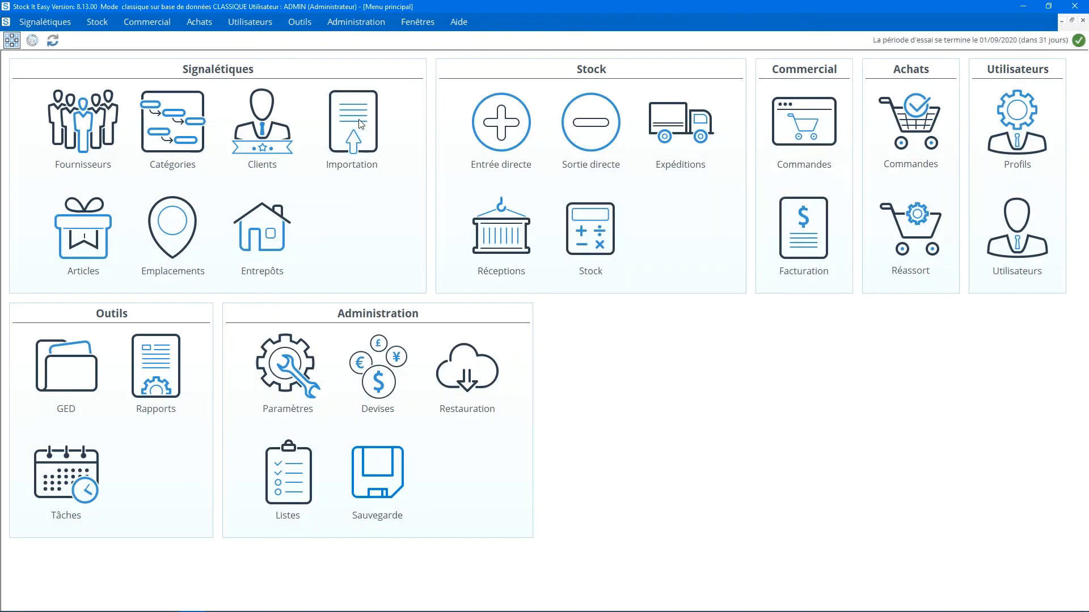
Import 7-Articles-Emplacements.xlsx as Emplacement Article, reviewing the previewed article locations before the final import.
{"action": "left_click", "coordinate": [361, 124]}
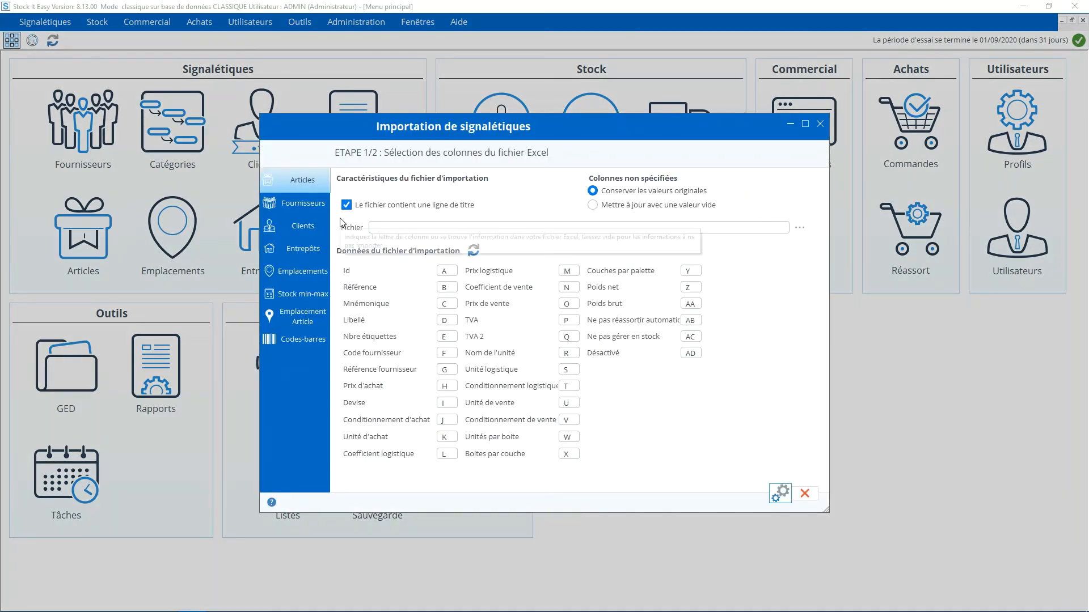
{"action": "left_click", "coordinate": [295, 319]}
{"action": "left_click", "coordinate": [800, 228]}
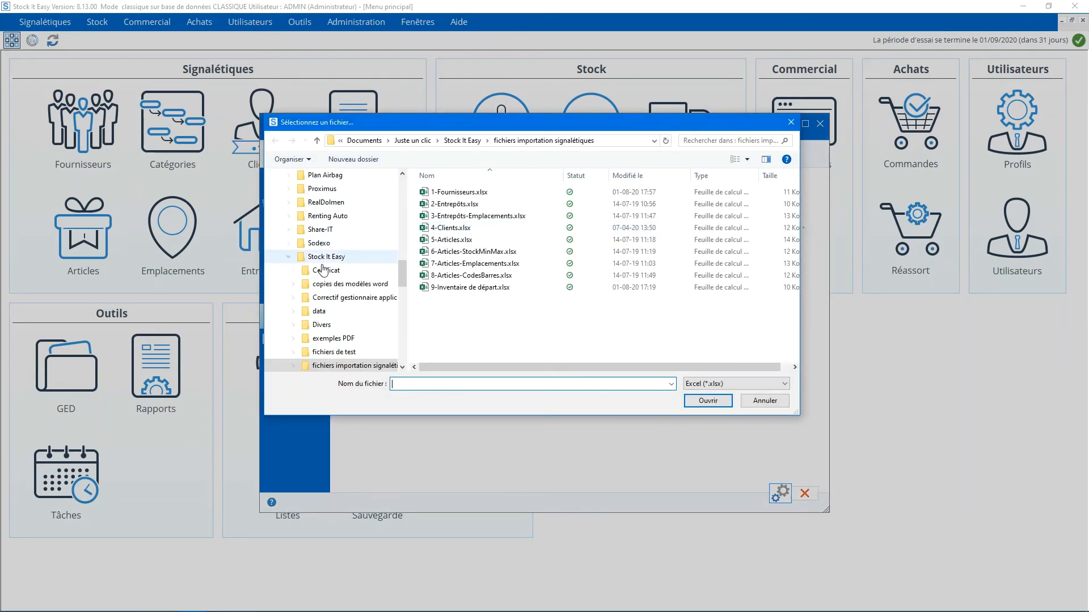
{"action": "double_click", "coordinate": [447, 263]}
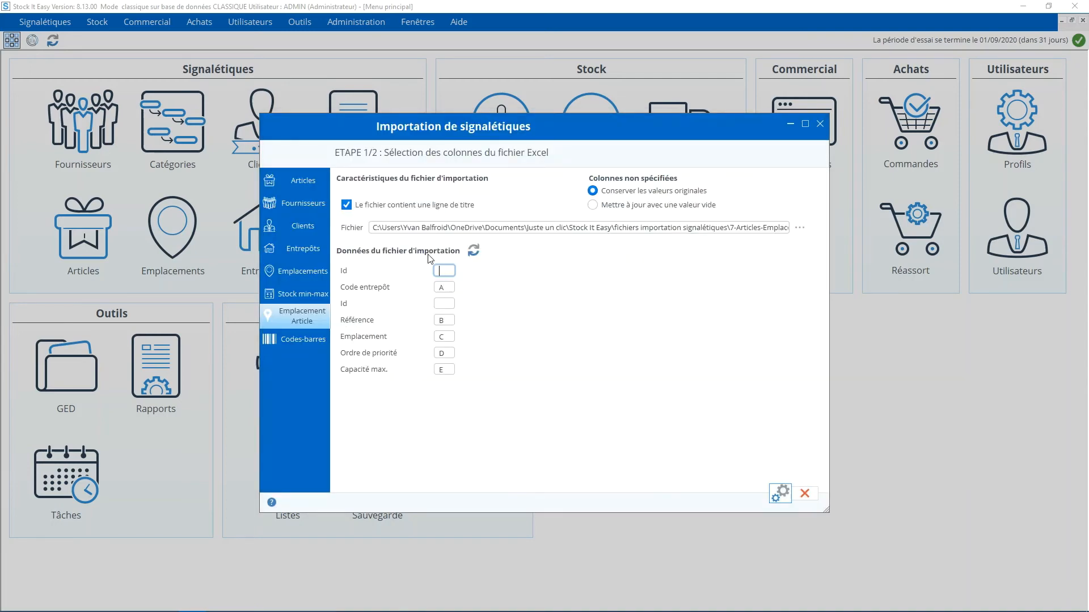
{"action": "left_click", "coordinate": [779, 493]}
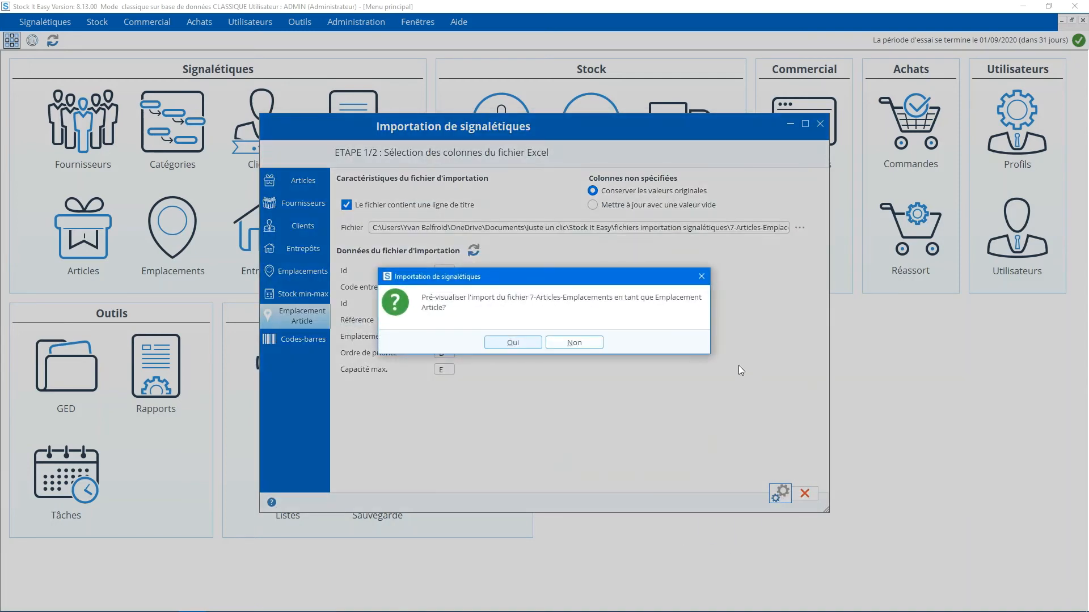
{"action": "left_click", "coordinate": [533, 345]}
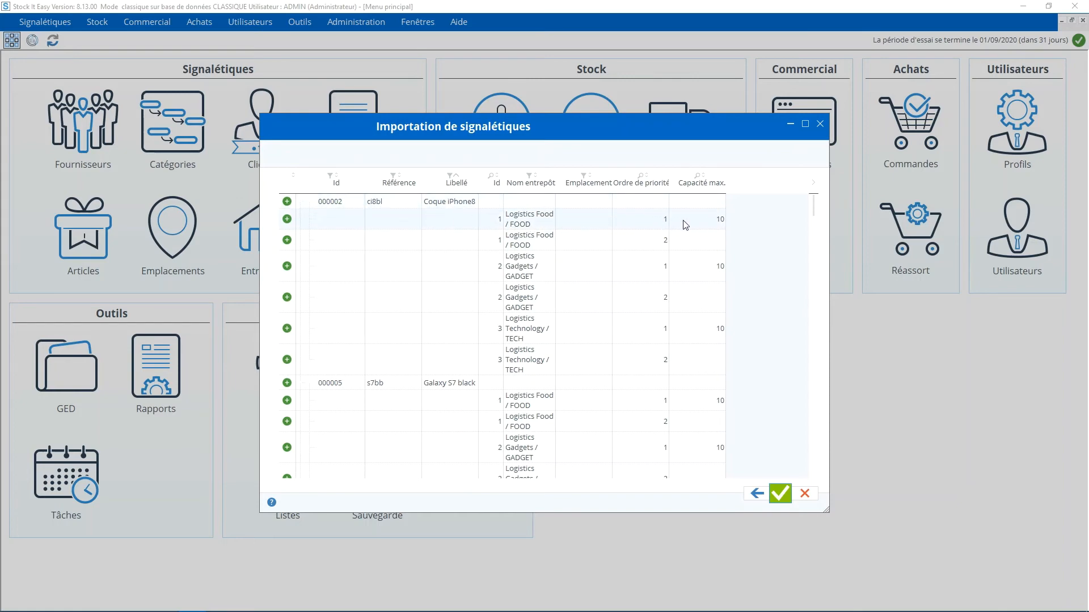
{"action": "scroll", "coordinate": [610, 313], "scroll_direction": "down", "scroll_amount": 5}
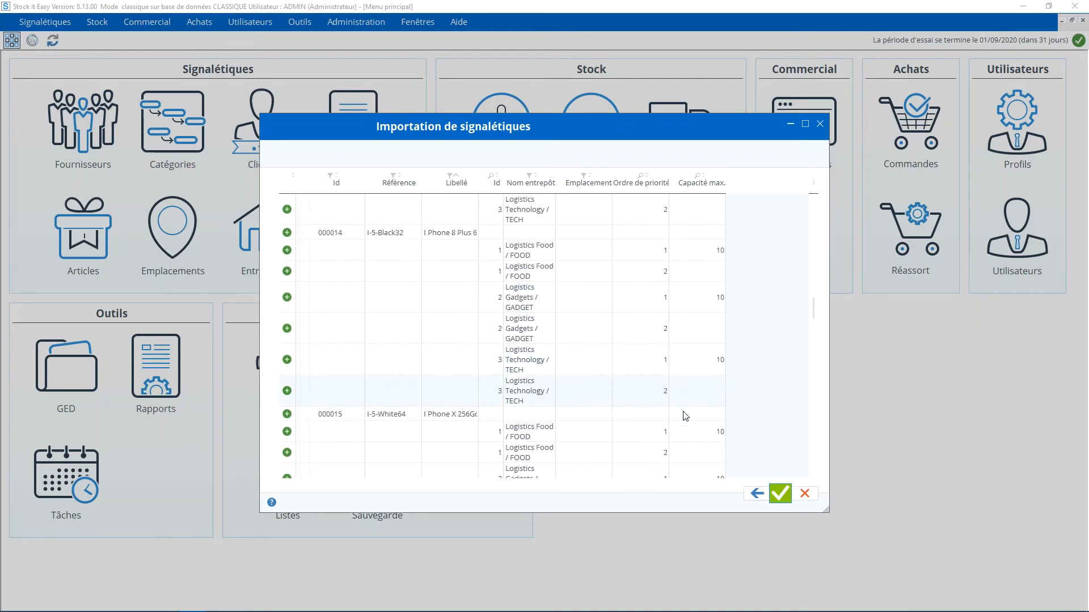
{"action": "scroll", "coordinate": [613, 219], "scroll_direction": "down", "scroll_amount": 10}
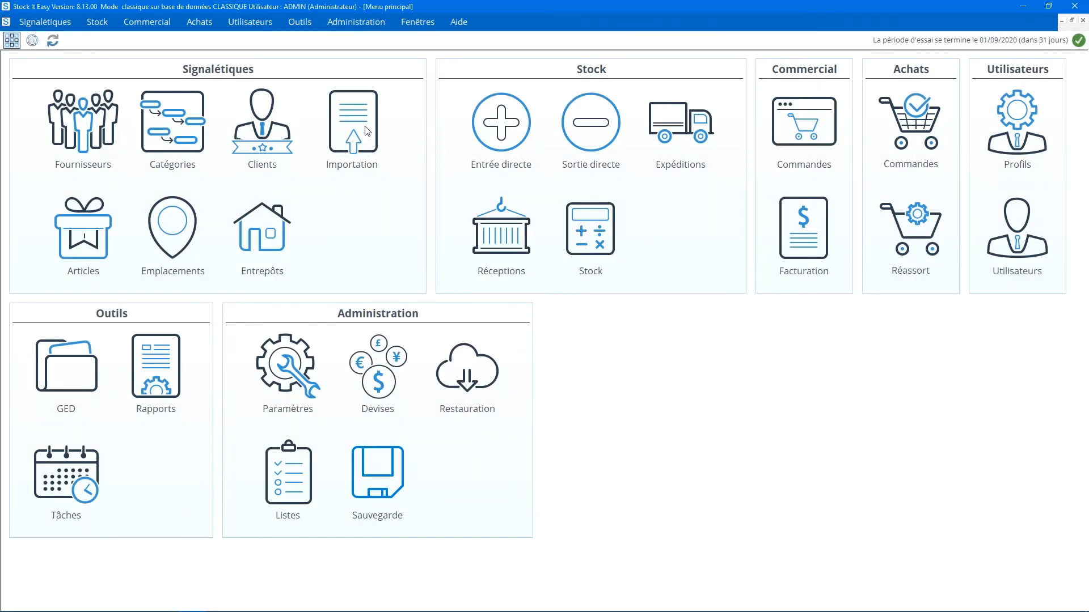
Import 8-Articles-CodesBarres.xlsx as Codes-barres, previewing the barcodes before validating the final import.
{"action": "left_click", "coordinate": [366, 131]}
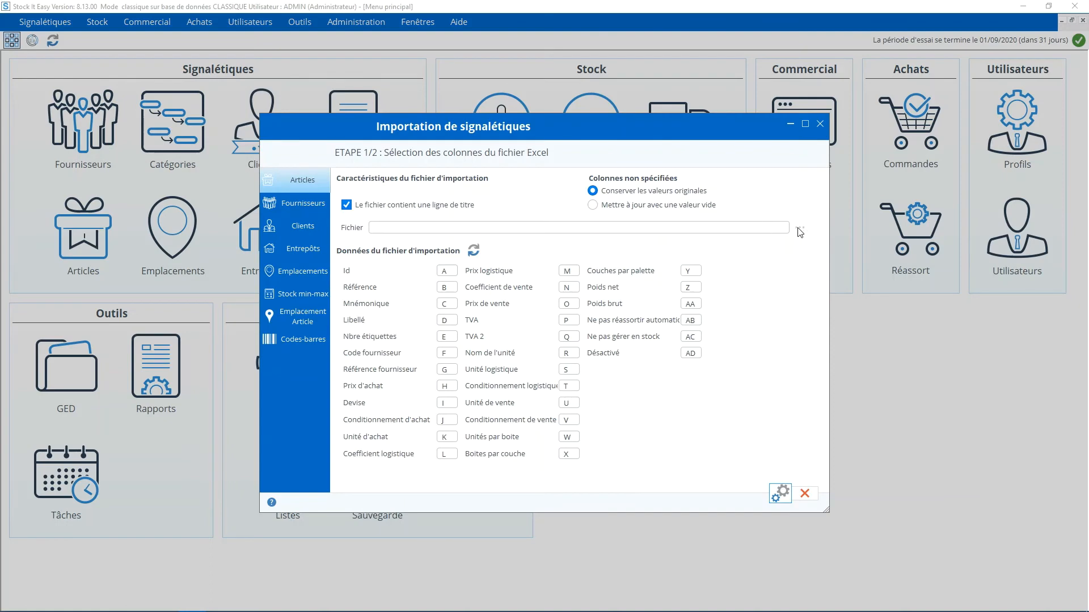
{"action": "left_click", "coordinate": [799, 229]}
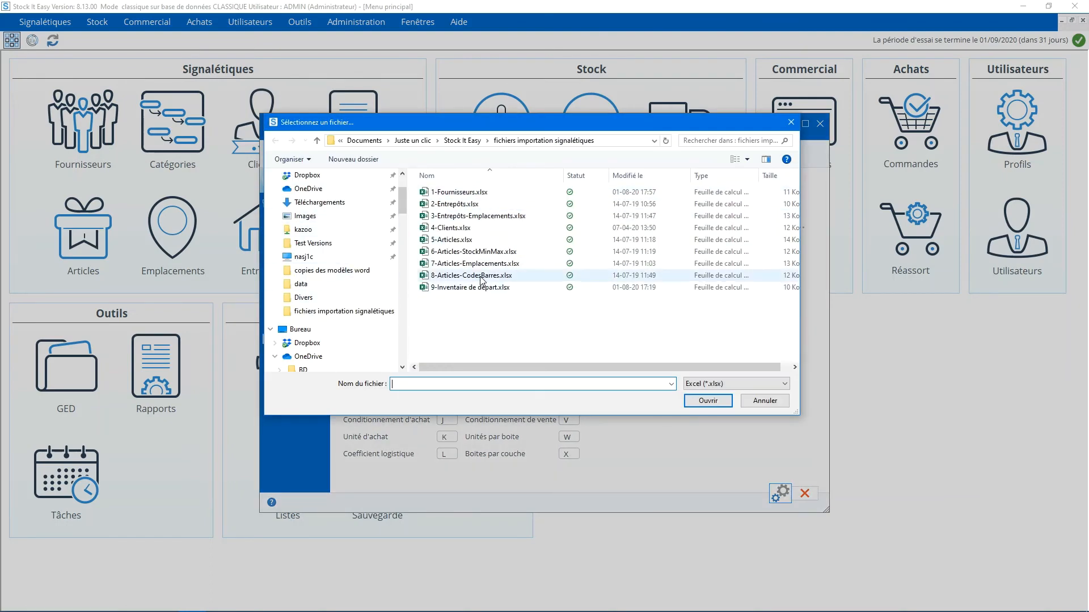
{"action": "double_click", "coordinate": [482, 276]}
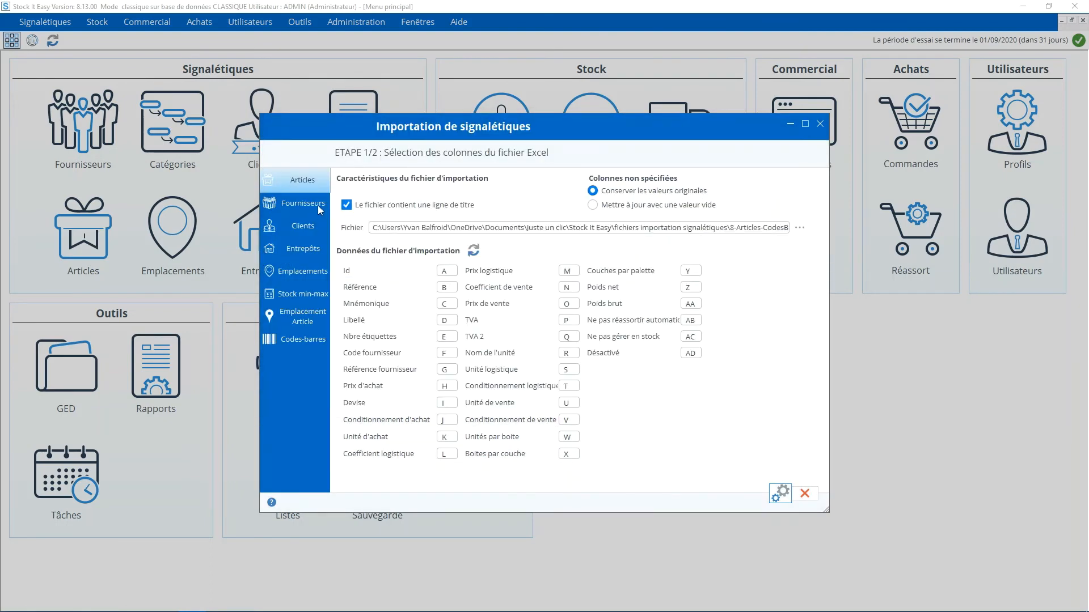
{"action": "left_click", "coordinate": [299, 338]}
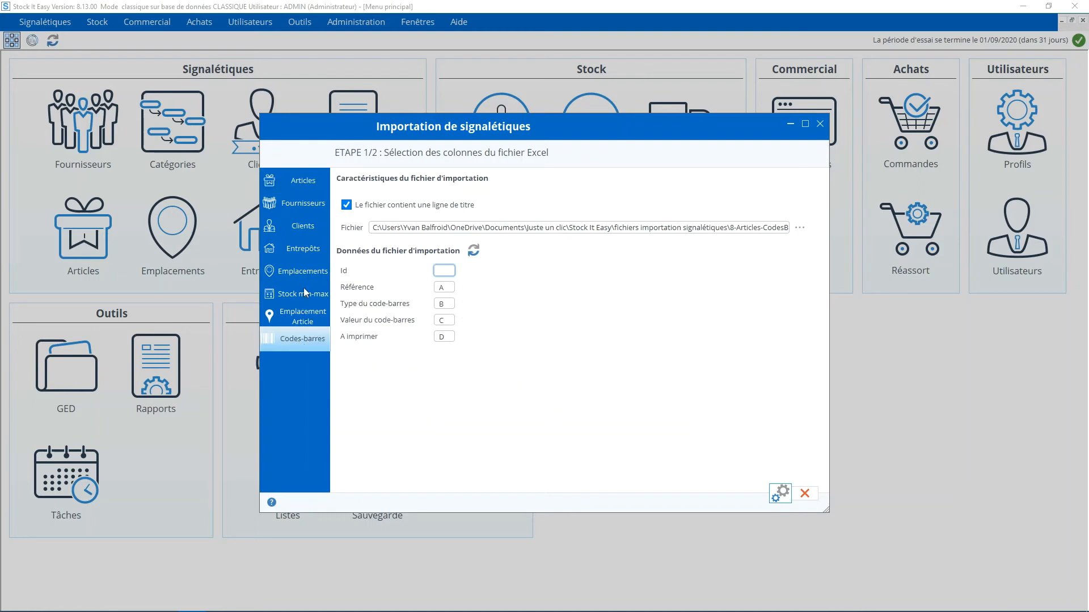
{"action": "left_click", "coordinate": [780, 495]}
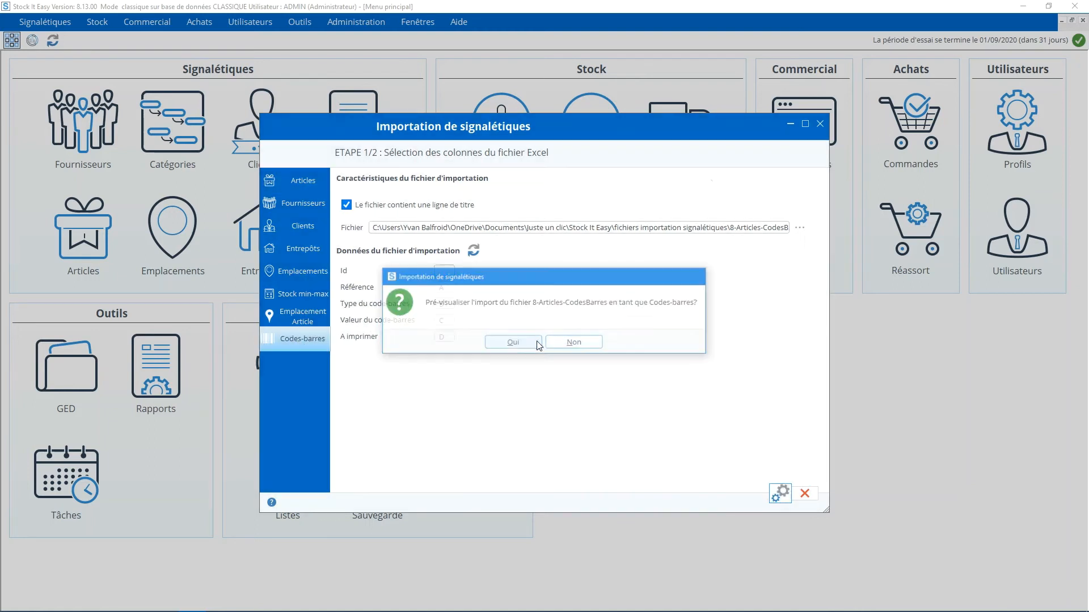
{"action": "left_click", "coordinate": [540, 344]}
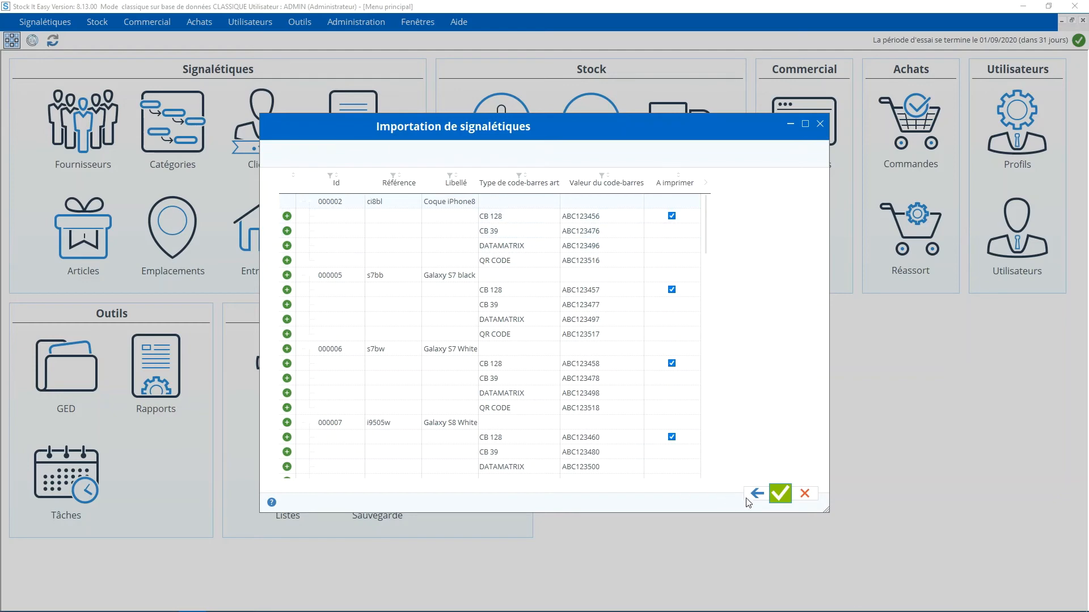
{"action": "left_click", "coordinate": [778, 497]}
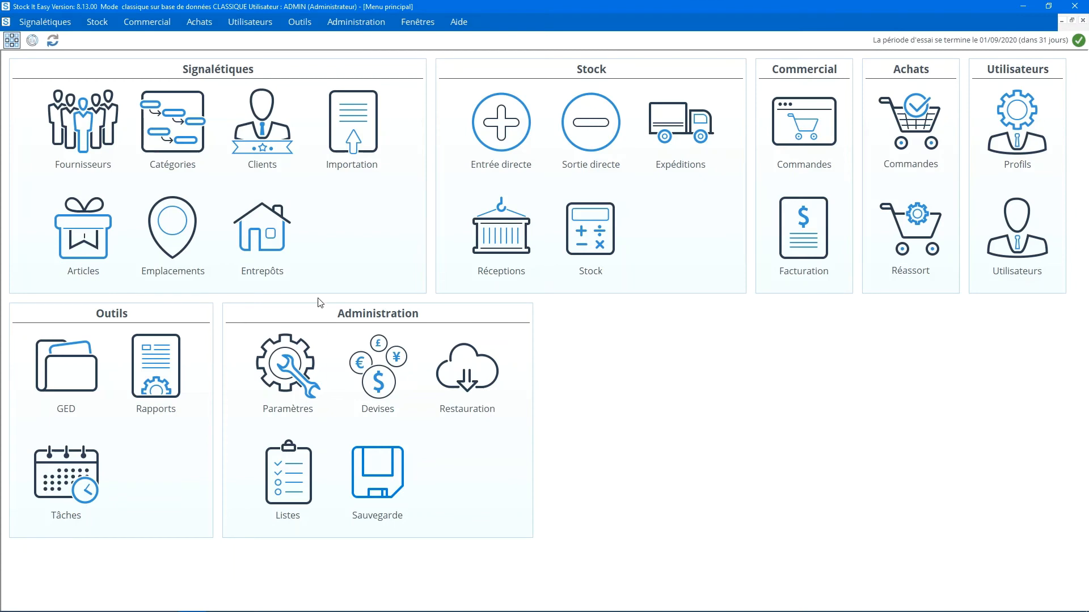
Refresh the article listing to check the imported articles, and return to the main menu.
{"action": "left_click", "coordinate": [84, 230]}
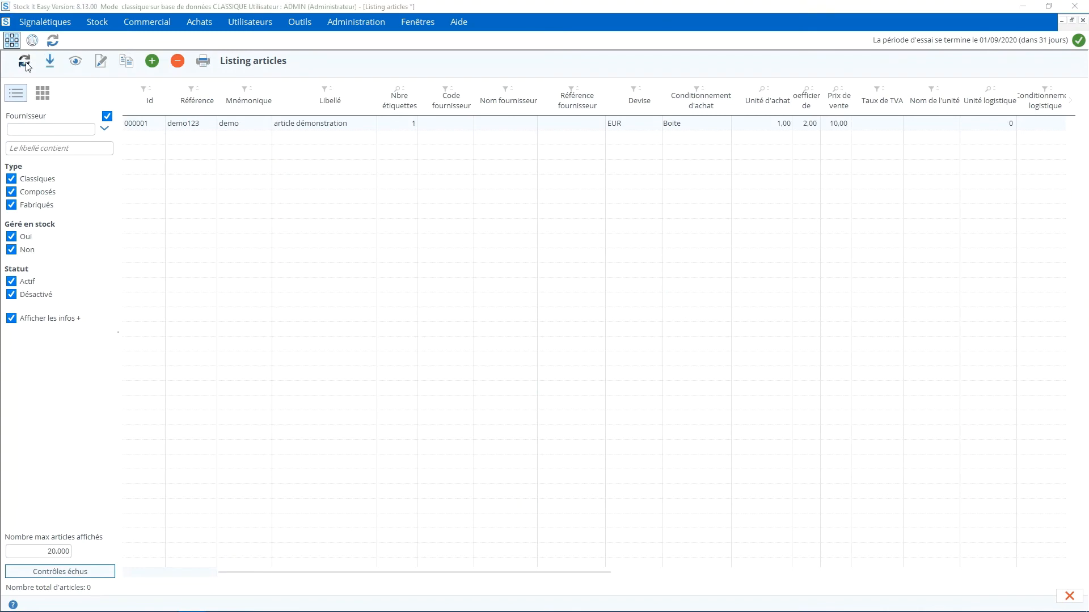
{"action": "left_click", "coordinate": [24, 61]}
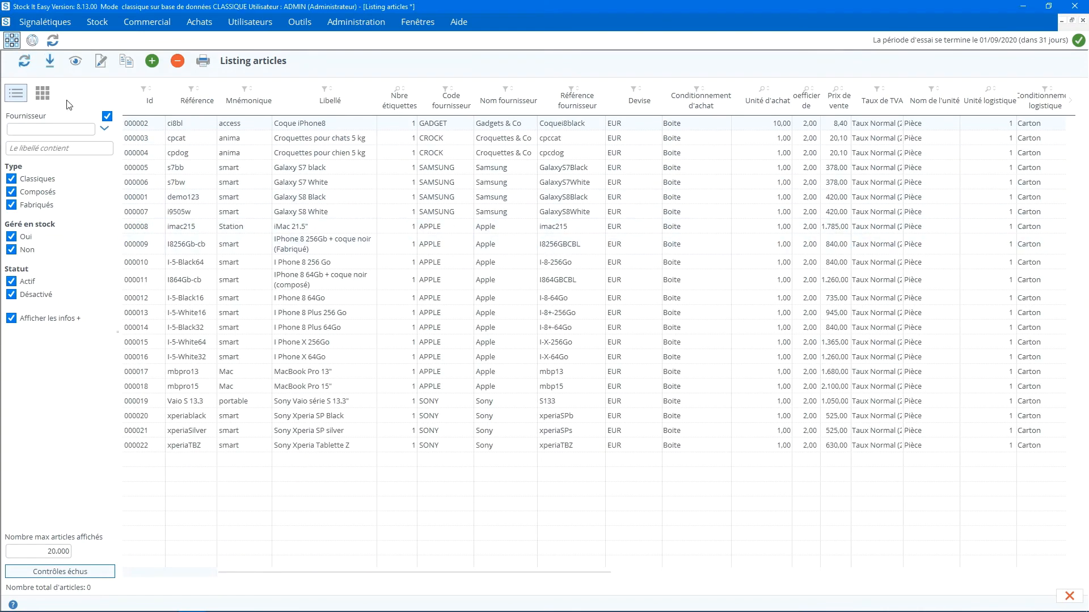
{"action": "left_click", "coordinate": [1069, 596]}
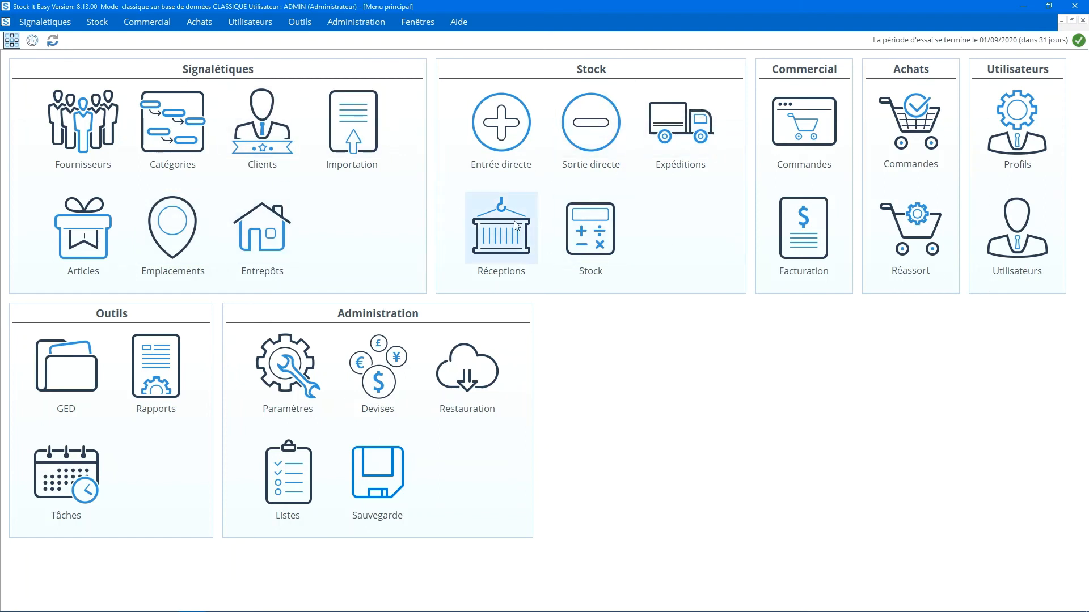
Start a movement import in stock management with movement type Inventaire and Logistics Food / FOOD as the default warehouse.
{"action": "left_click", "coordinate": [605, 236]}
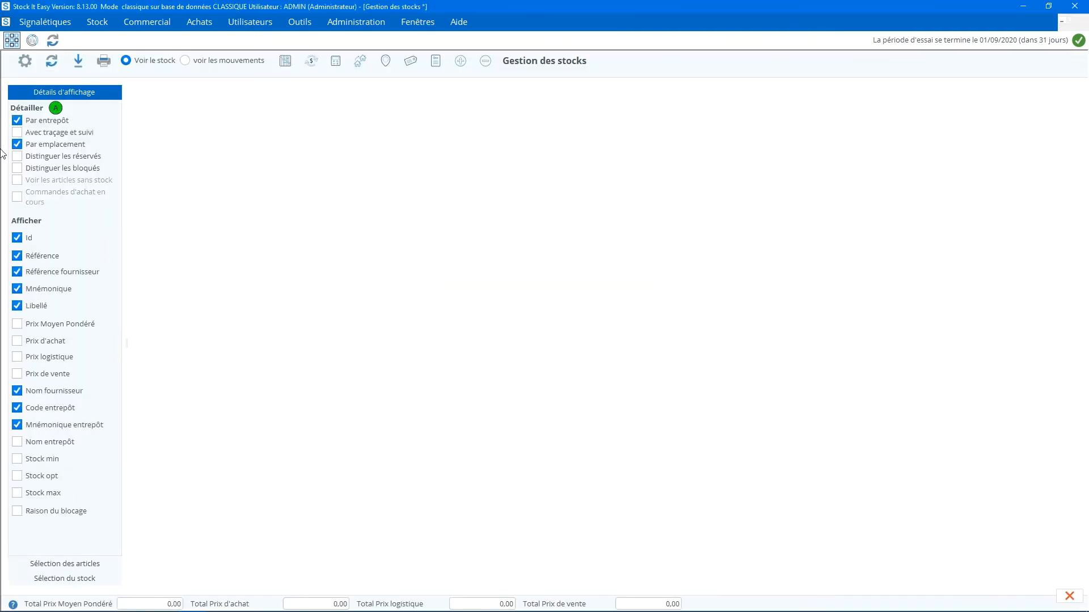
{"action": "left_click", "coordinate": [78, 61]}
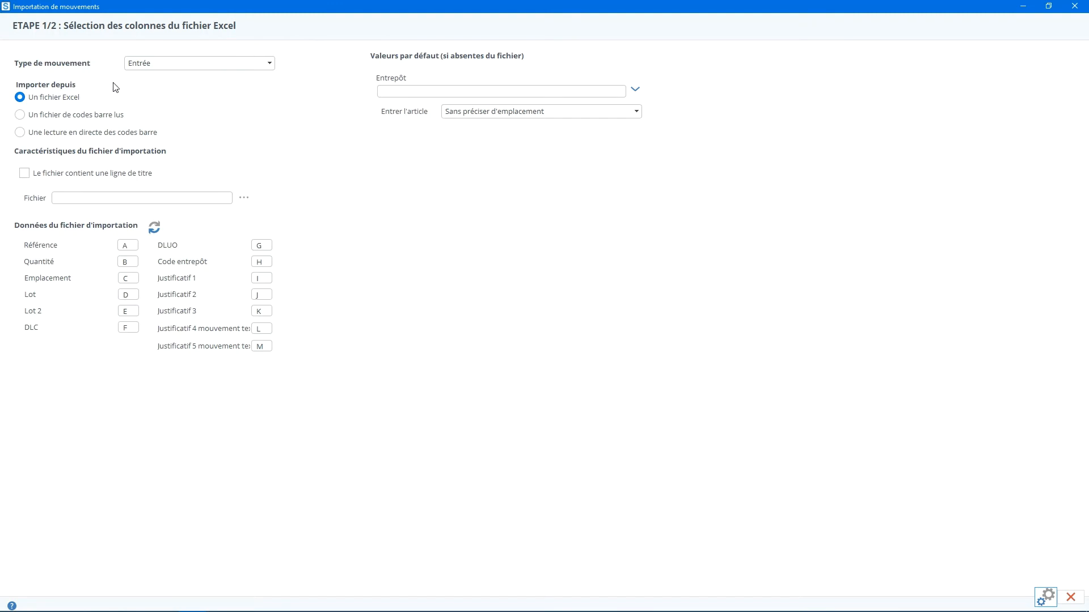
{"action": "left_click", "coordinate": [134, 66]}
{"action": "left_click", "coordinate": [140, 116]}
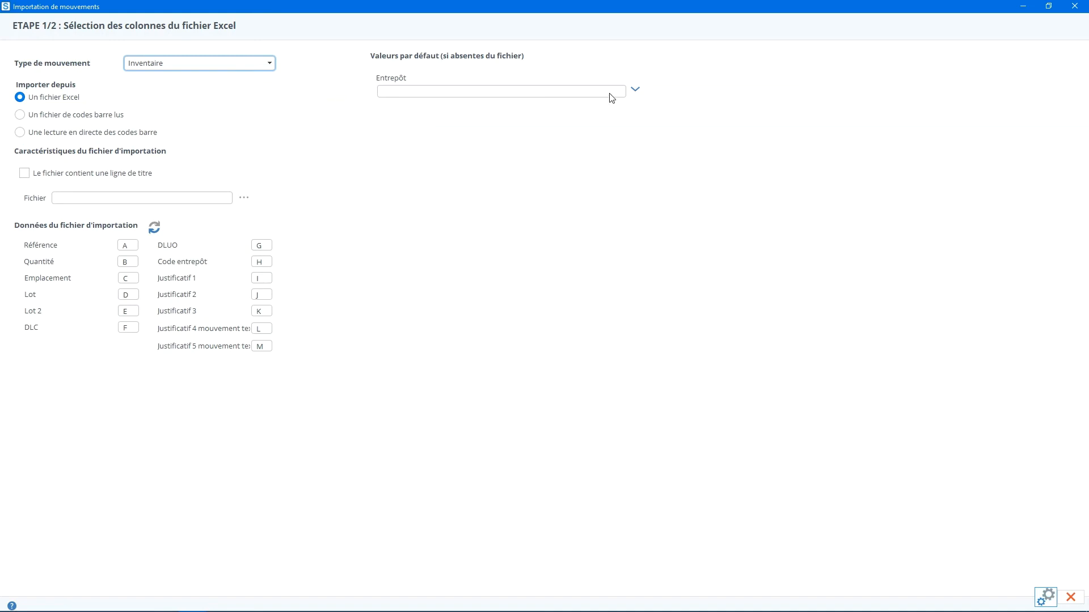
{"action": "left_click", "coordinate": [636, 91]}
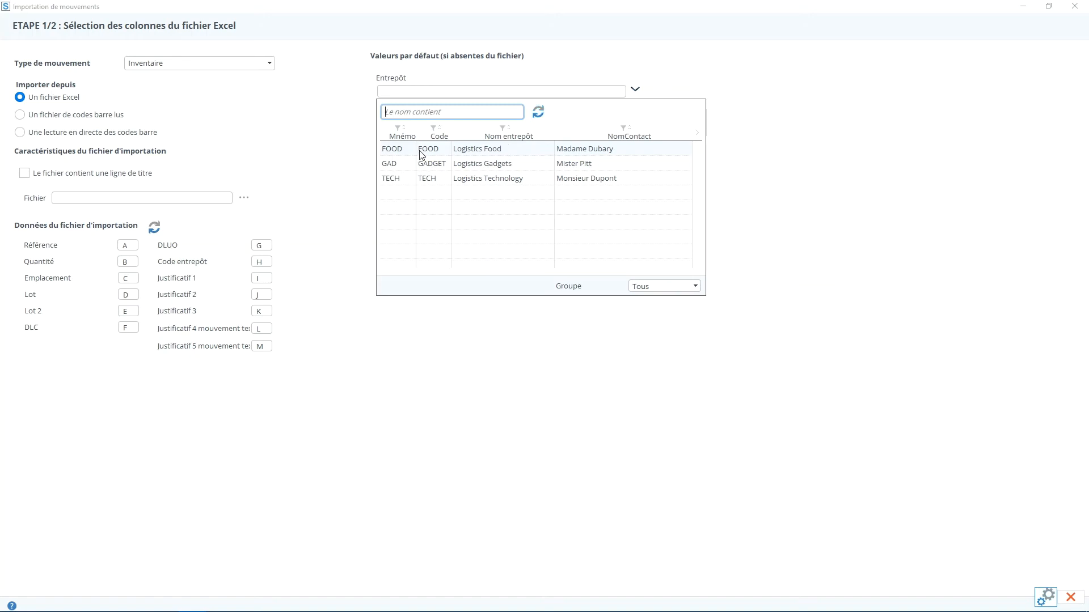
{"action": "left_click", "coordinate": [480, 154]}
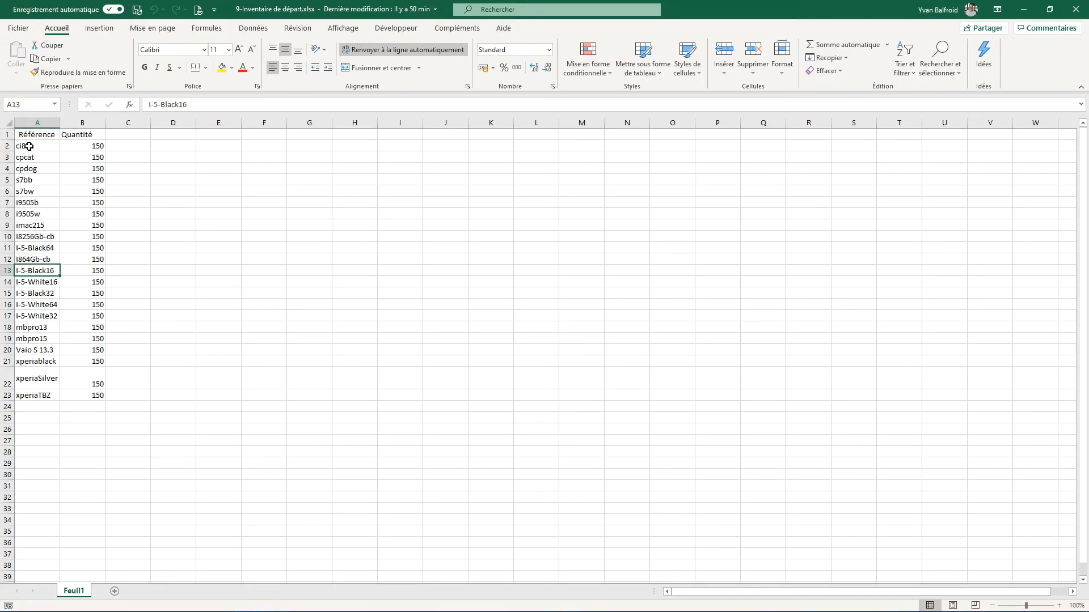
Examine the Référence and Quantité columns of 9-Inventaire de départ.xlsx in Excel, and close the workbook.
{"action": "left_click", "coordinate": [29, 146]}
{"action": "left_click", "coordinate": [95, 148]}
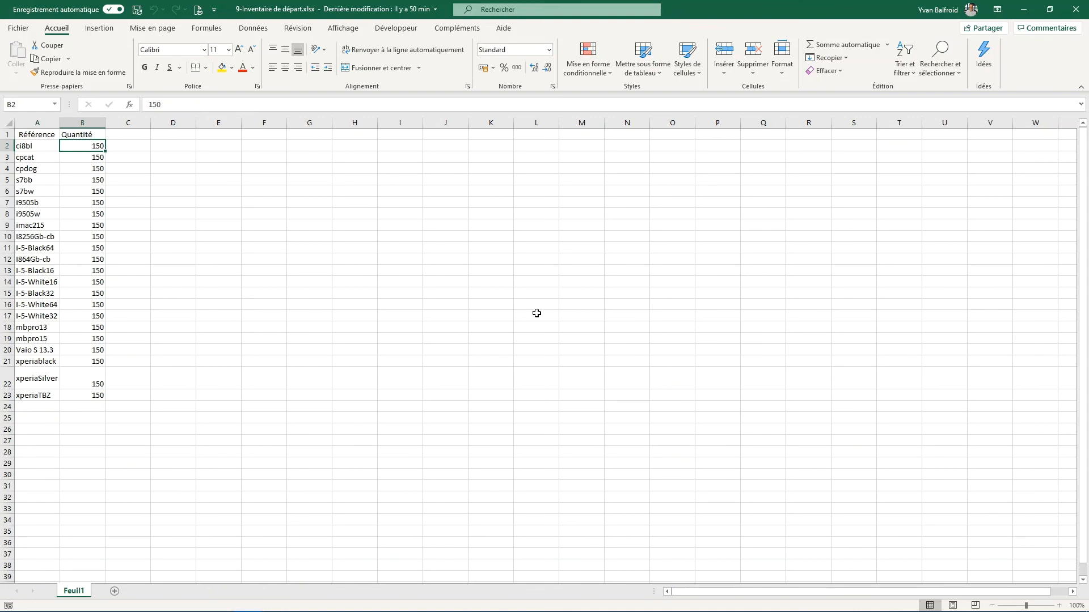
{"action": "left_click", "coordinate": [1075, 9]}
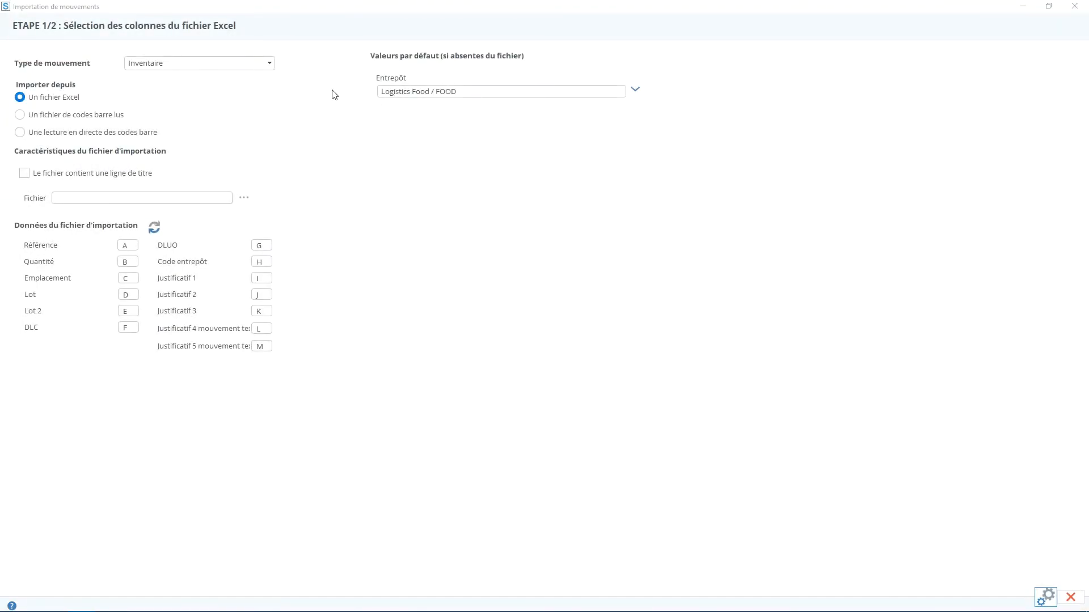
Clear every column mapping of the inventory import from Emplacement to Justificatif 5, keeping only Référence in A and Quantité in B.
{"action": "left_click", "coordinate": [126, 246]}
{"action": "left_click", "coordinate": [133, 262]}
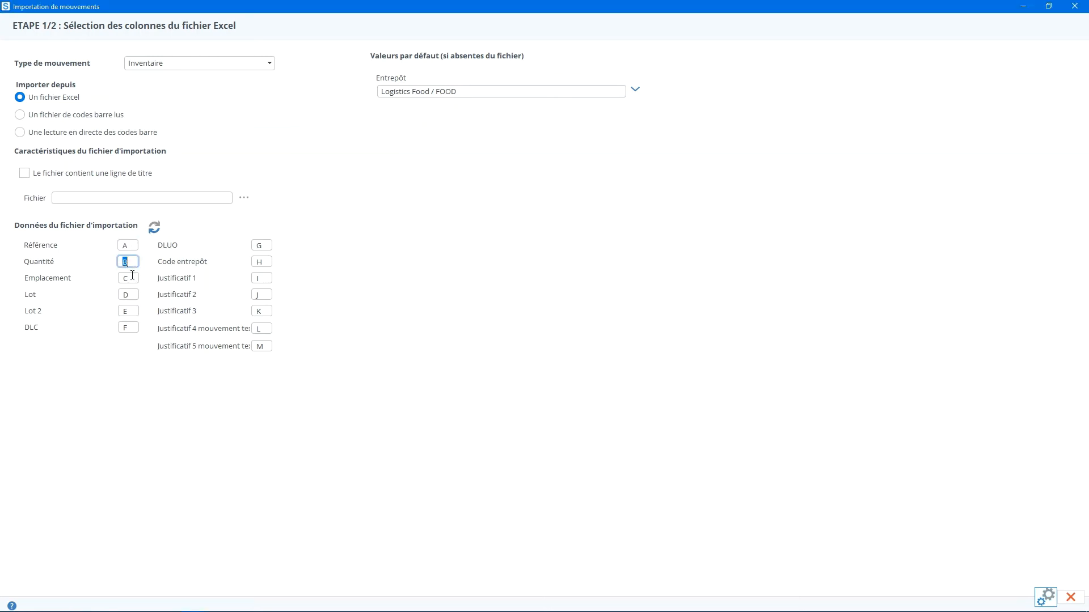
{"action": "left_click", "coordinate": [132, 278]}
{"action": "key", "text": "Tab"}
{"action": "key", "text": "Delete"}
{"action": "key", "text": "Tab"}
{"action": "key", "text": "Delete"}
{"action": "key", "text": "Tab"}
{"action": "key", "text": "Tab"}
{"action": "key", "text": "Delete"}
{"action": "key", "text": "Tab"}
{"action": "key", "text": "Delete"}
{"action": "key", "text": "Tab"}
{"action": "key", "text": "Delete"}
{"action": "key", "text": "Tab"}
{"action": "key", "text": "Delete"}
{"action": "key", "text": "Tab"}
{"action": "key", "text": "Delete"}
{"action": "key", "text": "Tab"}
Mark the inventory import file as having a title row and select 9-Inventaire de départ.xlsx as its source.
{"action": "left_click", "coordinate": [24, 173]}
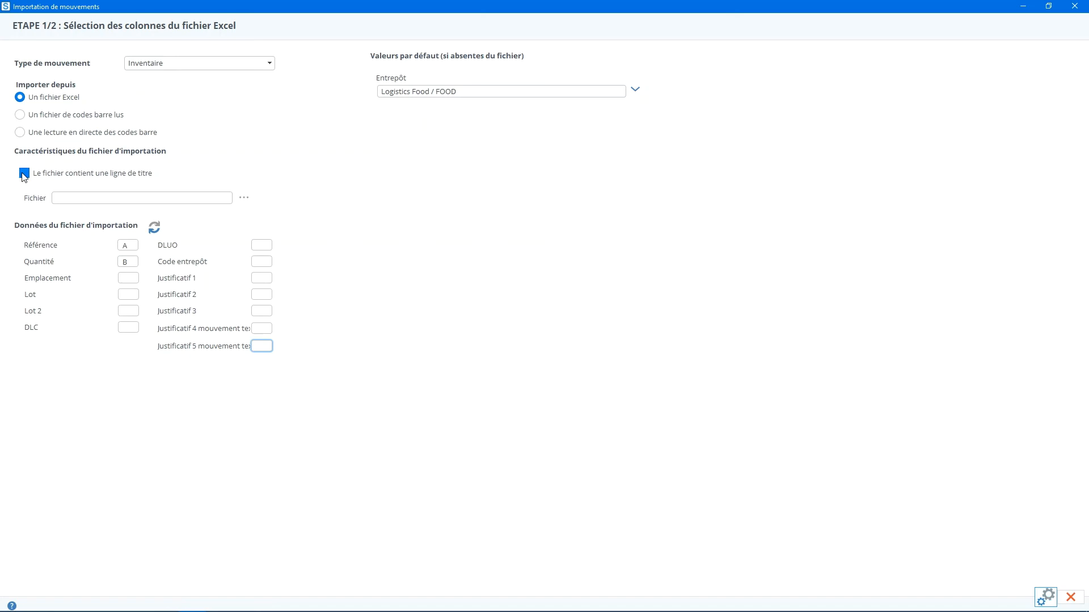
{"action": "left_click", "coordinate": [243, 199]}
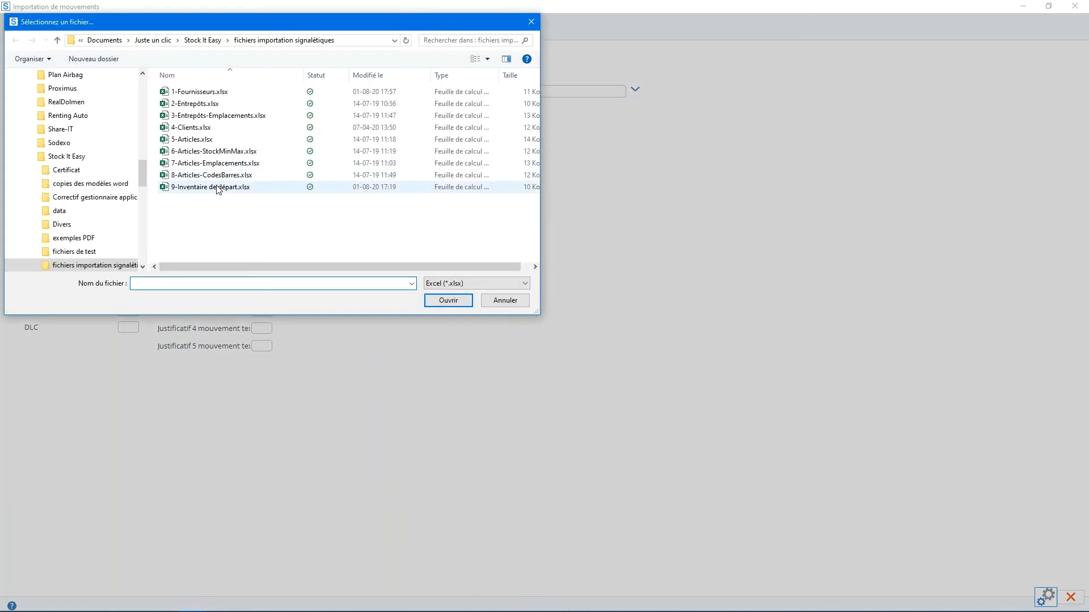
{"action": "double_click", "coordinate": [219, 187]}
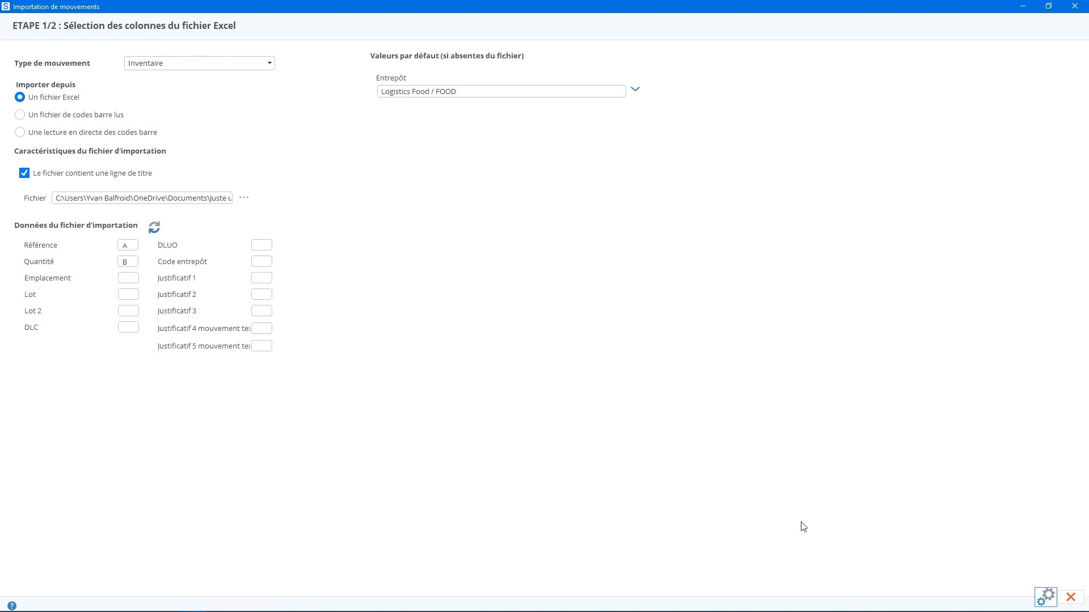
Preview the inventory movements, run the definitive import, and close the import window.
{"action": "left_click", "coordinate": [1043, 595]}
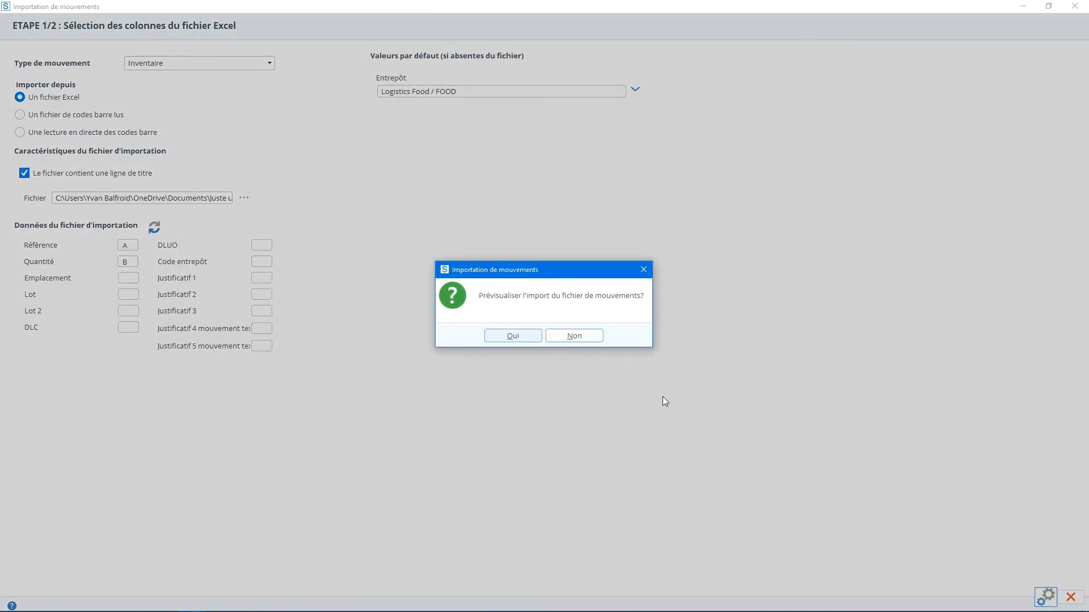
{"action": "left_click", "coordinate": [514, 336]}
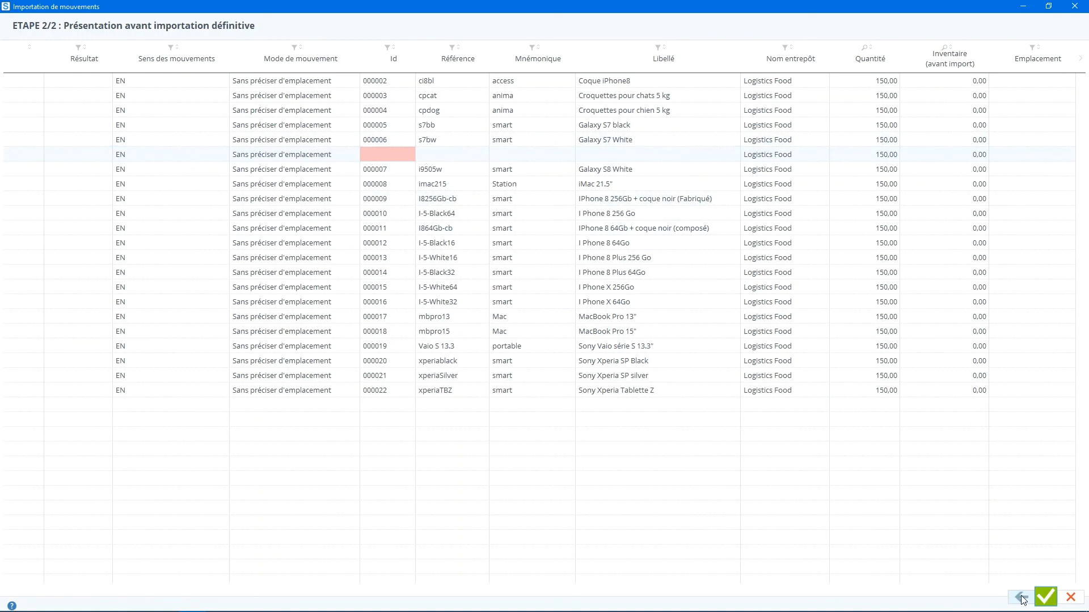
{"action": "left_click", "coordinate": [1042, 602]}
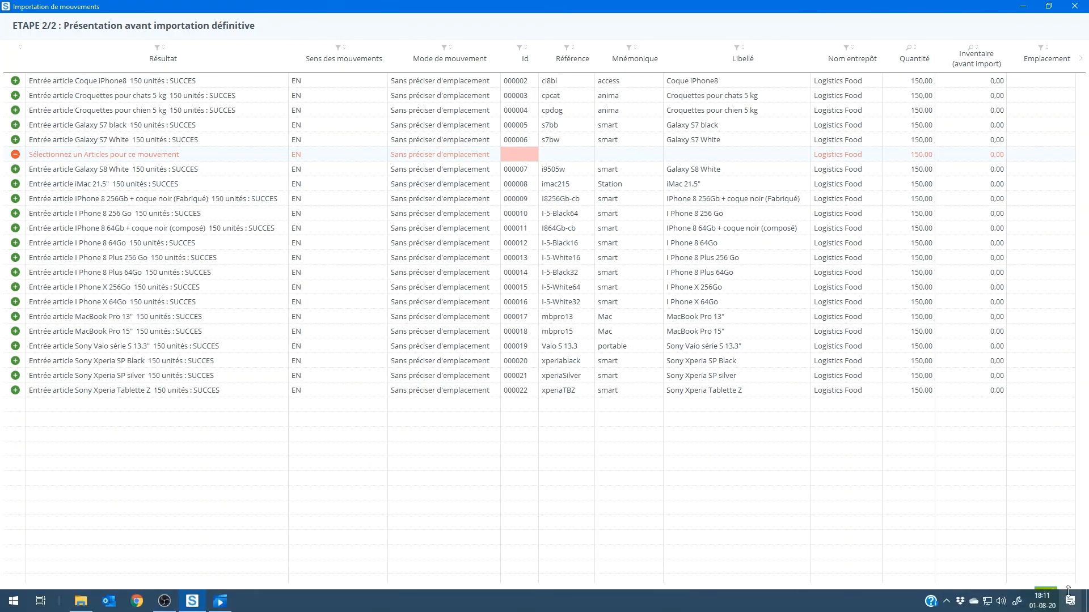
{"action": "left_click", "coordinate": [1072, 599]}
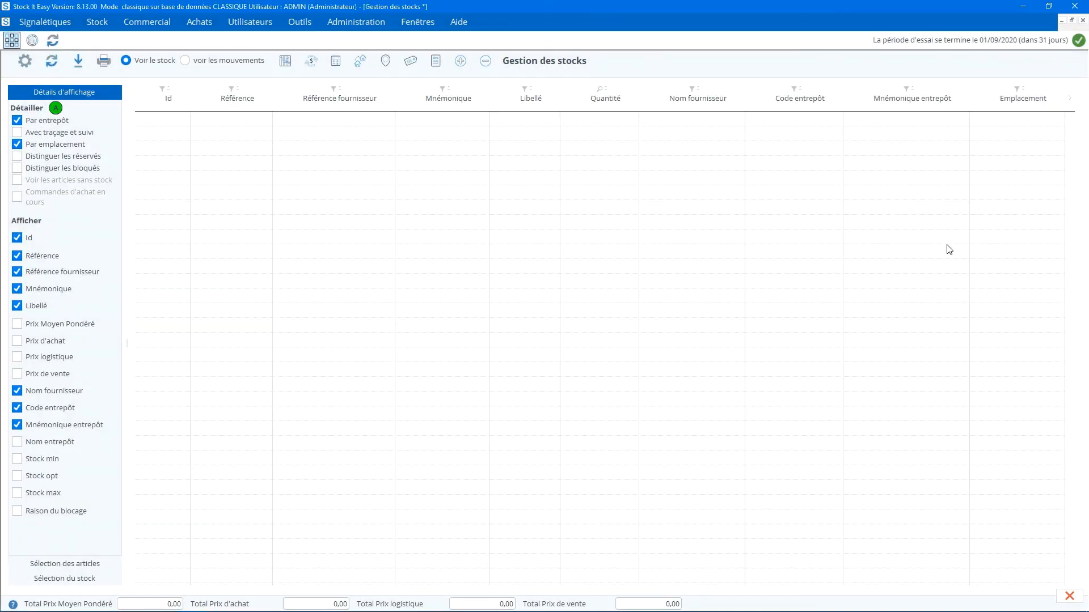
Refresh the stock listing to check the imported quantities, and close stock management.
{"action": "left_click", "coordinate": [52, 61]}
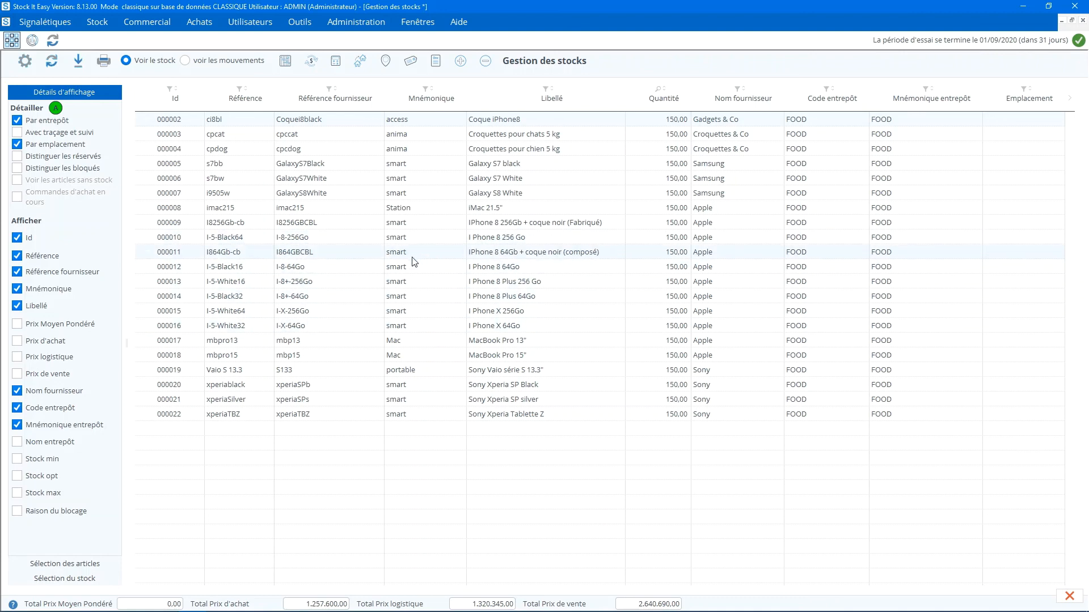
{"action": "left_click", "coordinate": [1069, 596]}
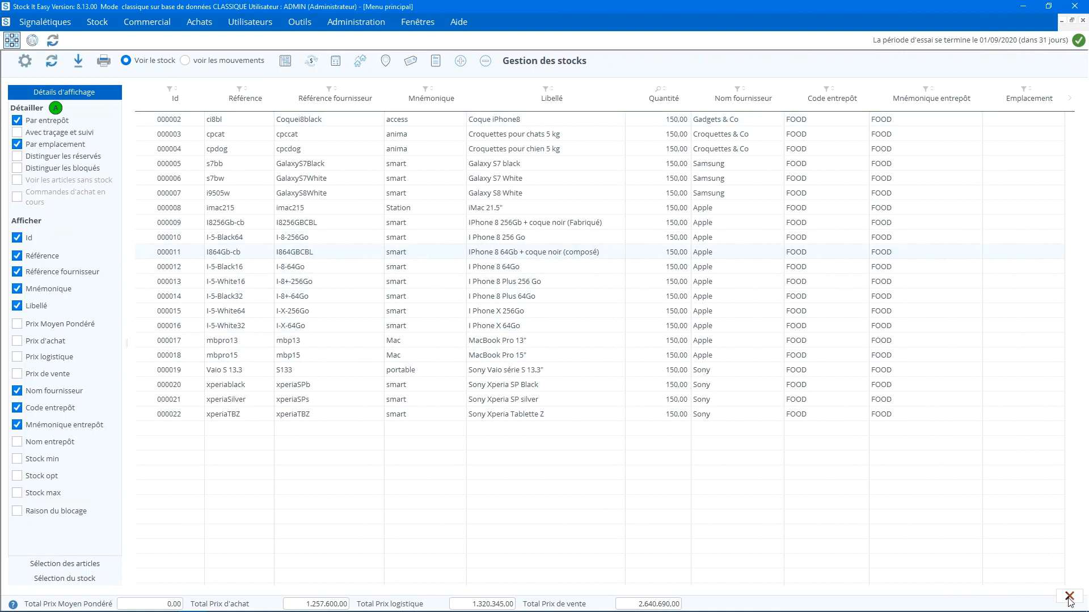